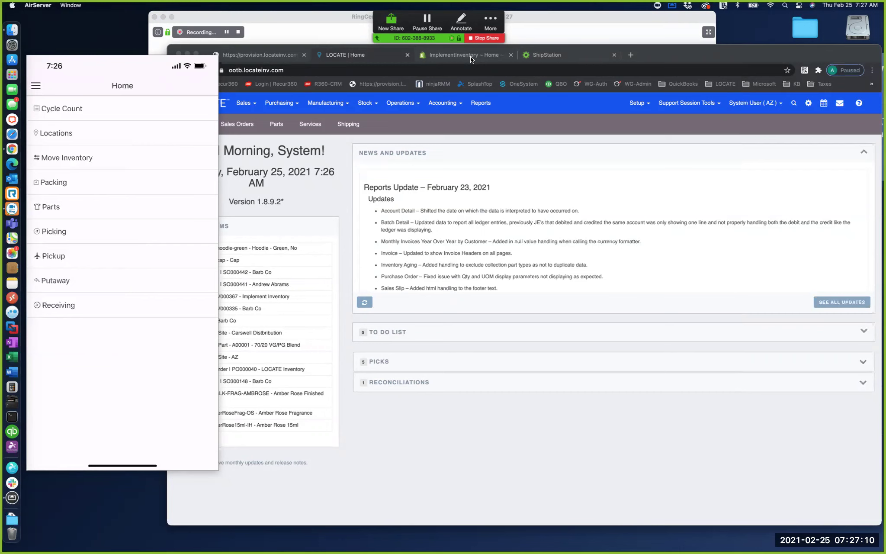
{"action": "left_click_drag", "start_coordinate": [655, 56], "coordinate": [662, 55]}
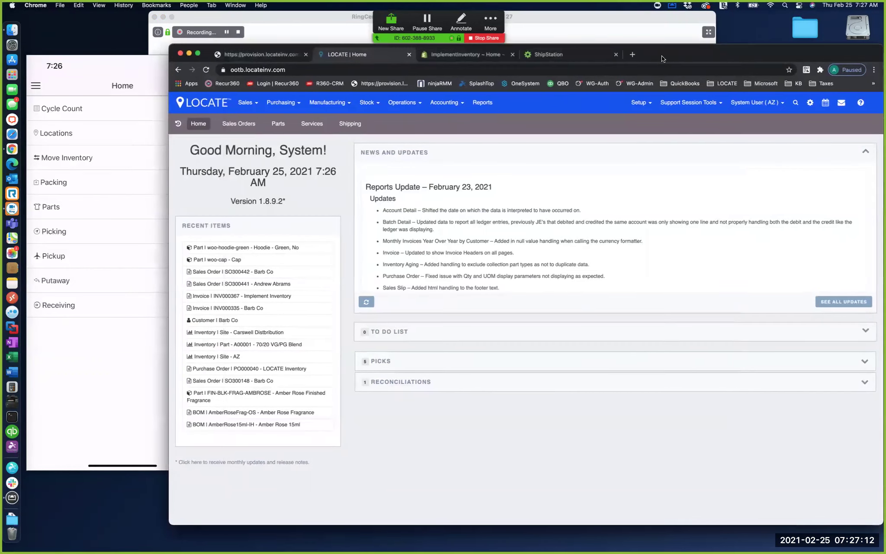
{"action": "left_click", "coordinate": [163, 66]}
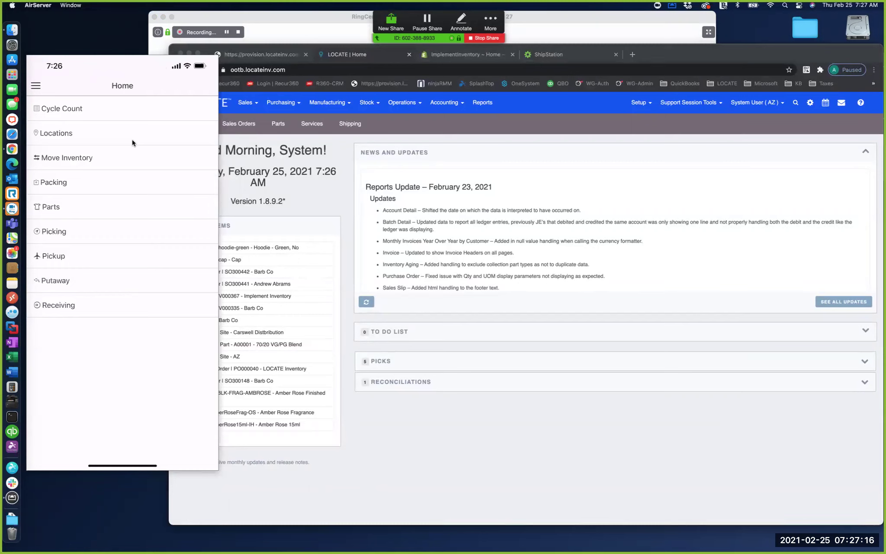
{"action": "left_click", "coordinate": [710, 51]}
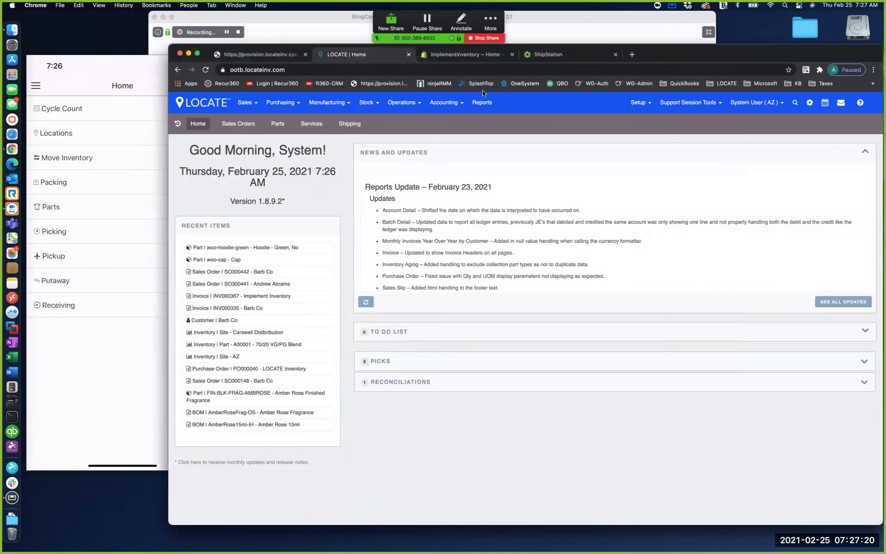
- Start a new order in the Shopify store admin and assign the first suggested existing customer to it
{"action": "left_click", "coordinate": [464, 54]}
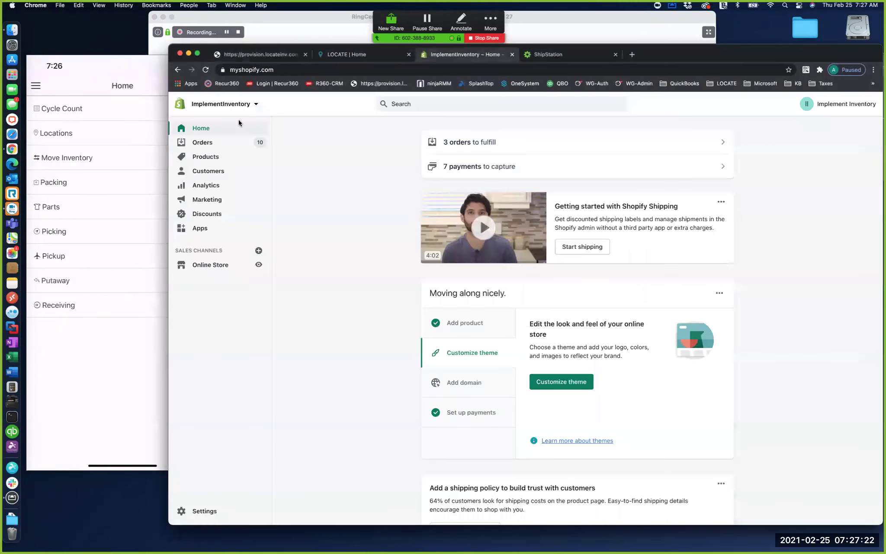
{"action": "left_click", "coordinate": [207, 143]}
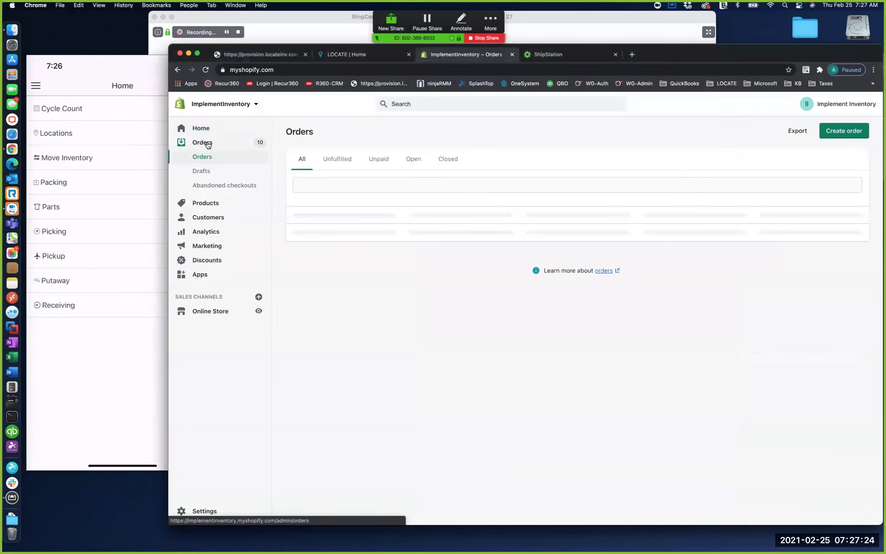
{"action": "left_click", "coordinate": [834, 135]}
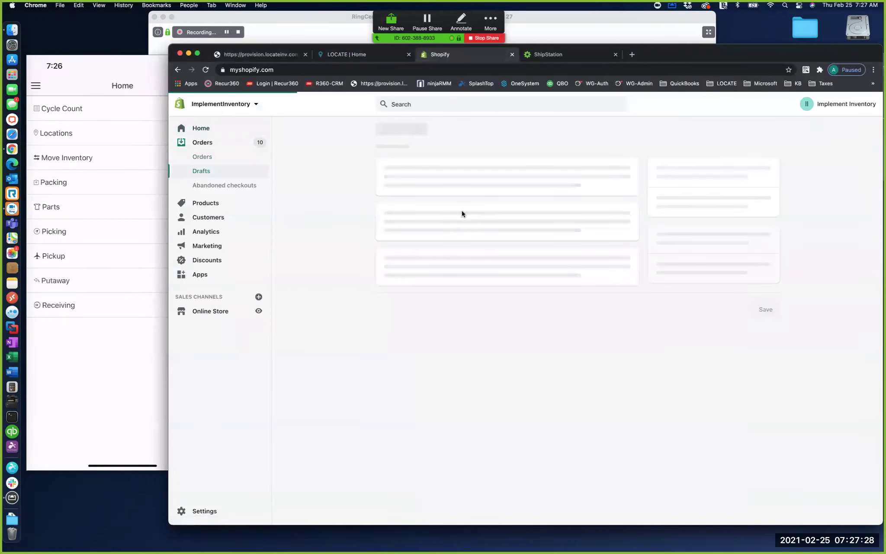
{"action": "left_click", "coordinate": [704, 235]}
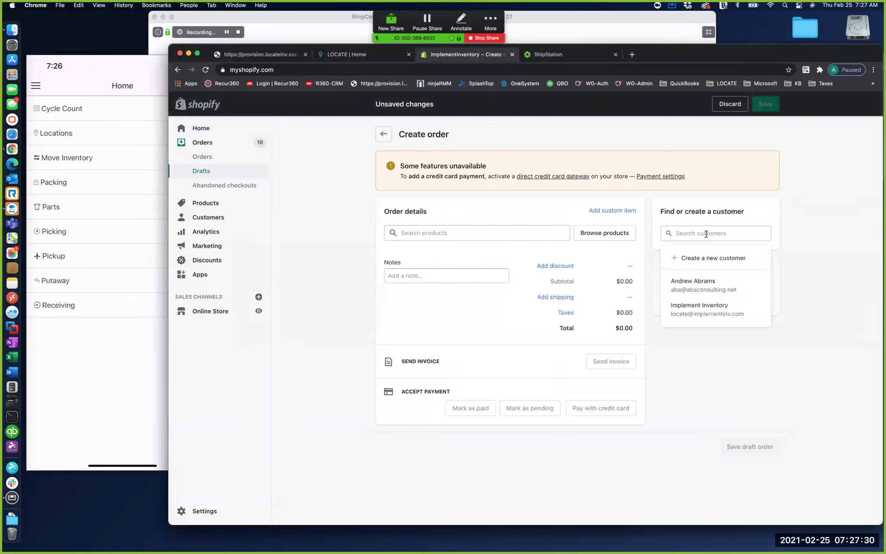
{"action": "left_click", "coordinate": [697, 286]}
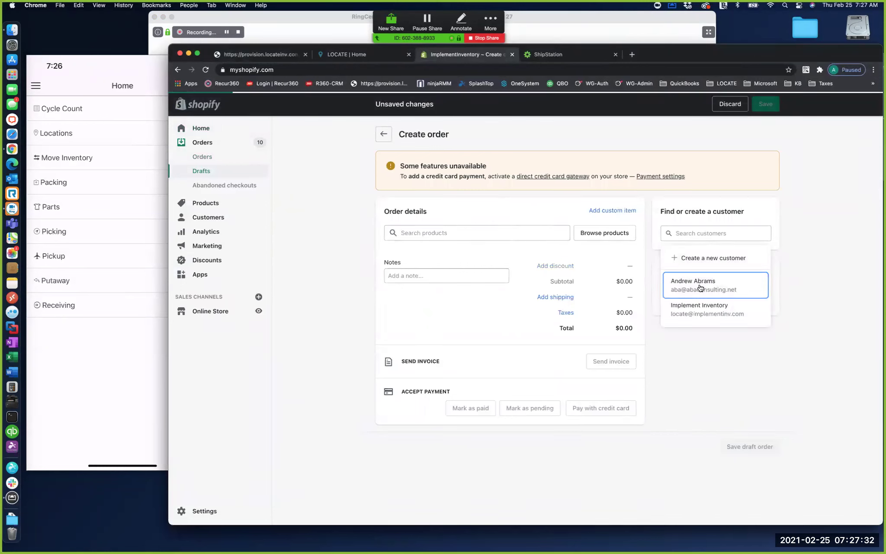
- Search the products for woo-cap and add the $12.00 Cap to the order
{"action": "left_click", "coordinate": [424, 231]}
{"action": "type", "text": "woo-cap"}
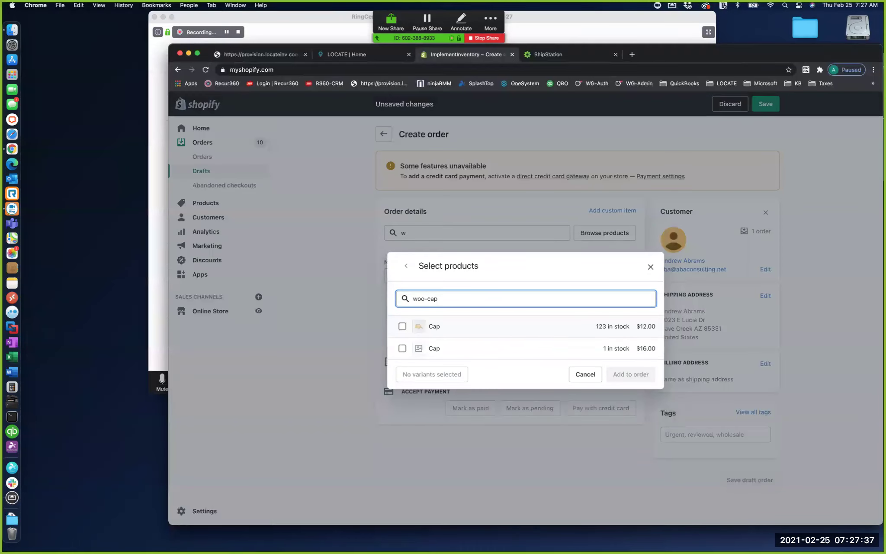
{"action": "left_click", "coordinate": [402, 327]}
{"action": "left_click", "coordinate": [625, 374]}
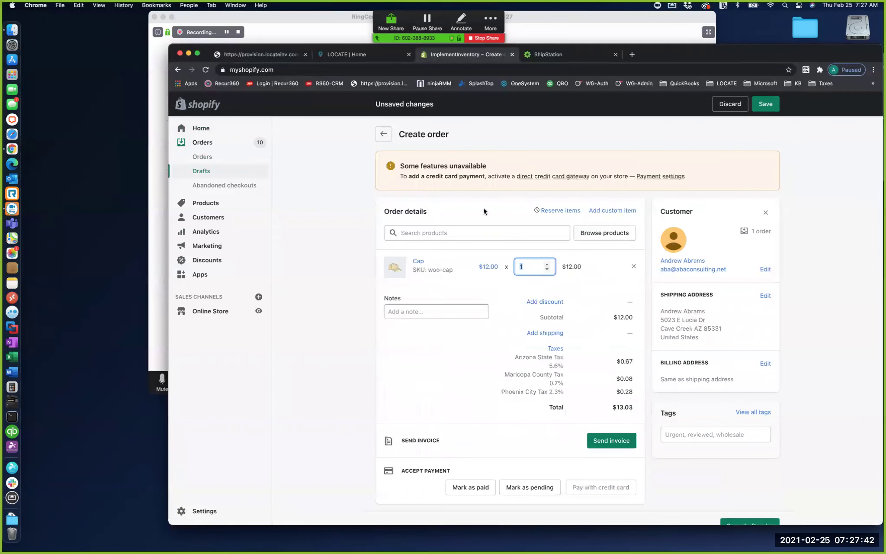
- Add the Hoodie - Red, No variant to the order using the search woo-hoo, and set the Cap quantity to 2
{"action": "left_click", "coordinate": [461, 230]}
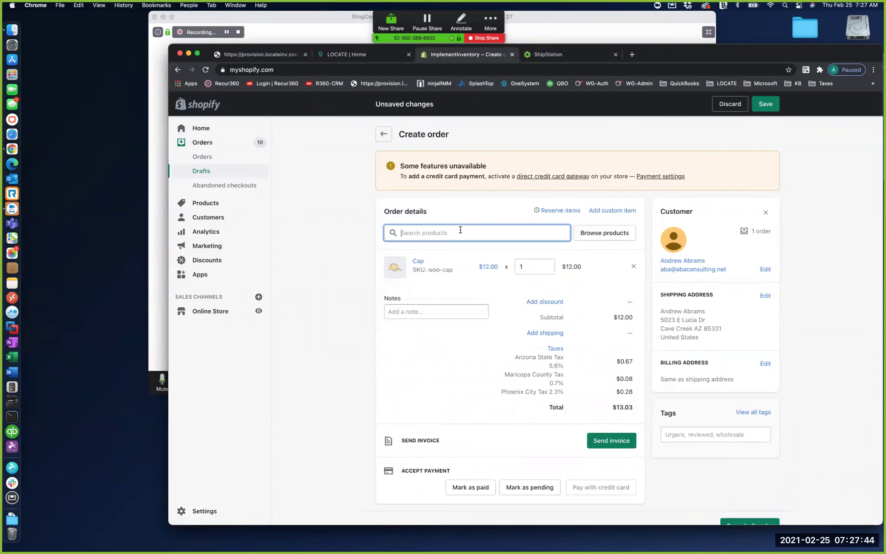
{"action": "type", "text": "woo-d"}
{"action": "key", "text": "BackSpace"}
{"action": "type", "text": "hoo"}
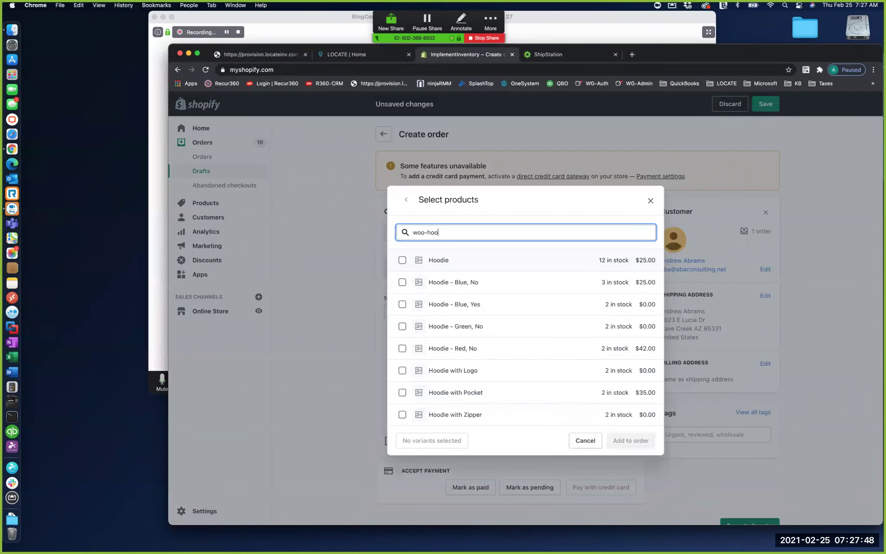
{"action": "left_click", "coordinate": [402, 350]}
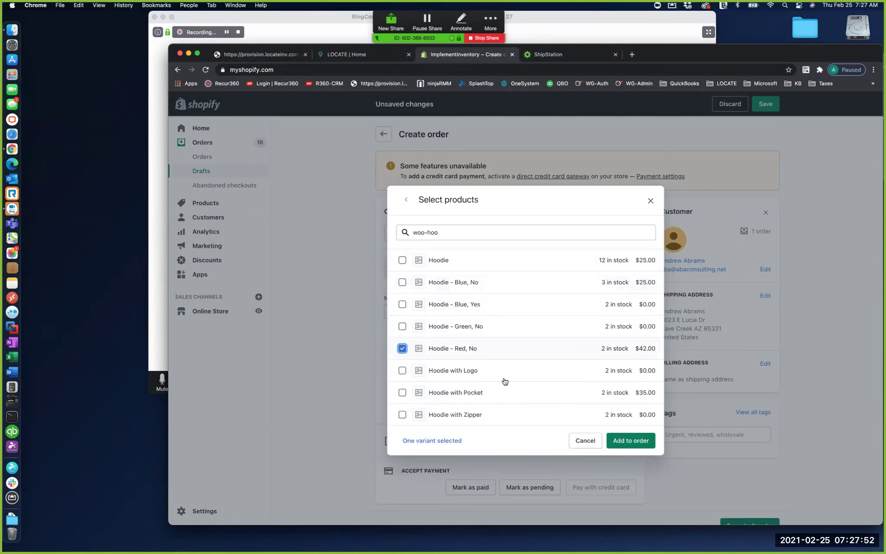
{"action": "left_click", "coordinate": [624, 446]}
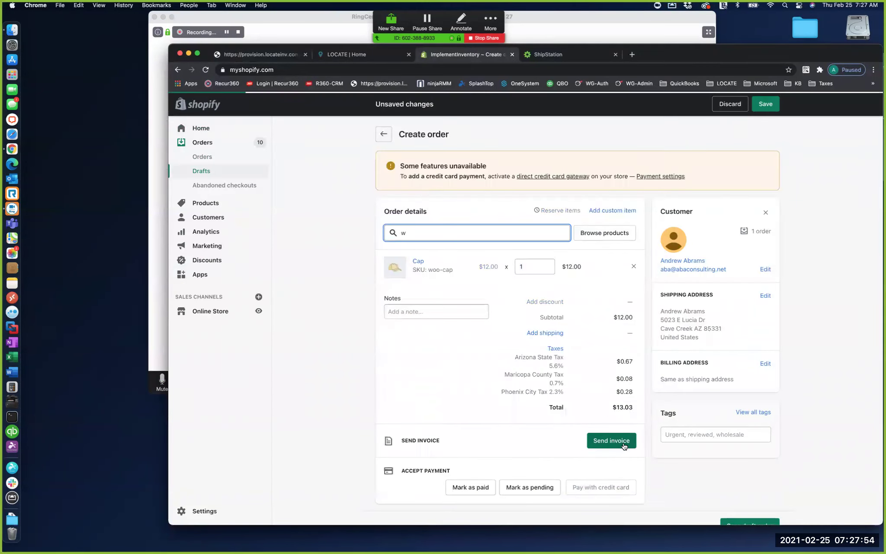
{"action": "left_click", "coordinate": [547, 263]}
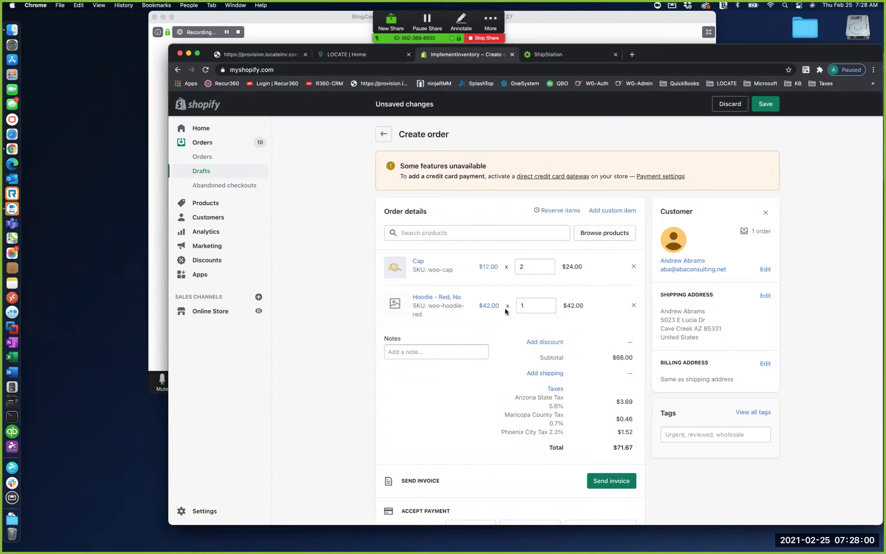
- Switch to LOCATE and filter the inventory parts by number for hoodie to check stock
{"action": "left_click", "coordinate": [335, 54]}
{"action": "left_click", "coordinate": [367, 104]}
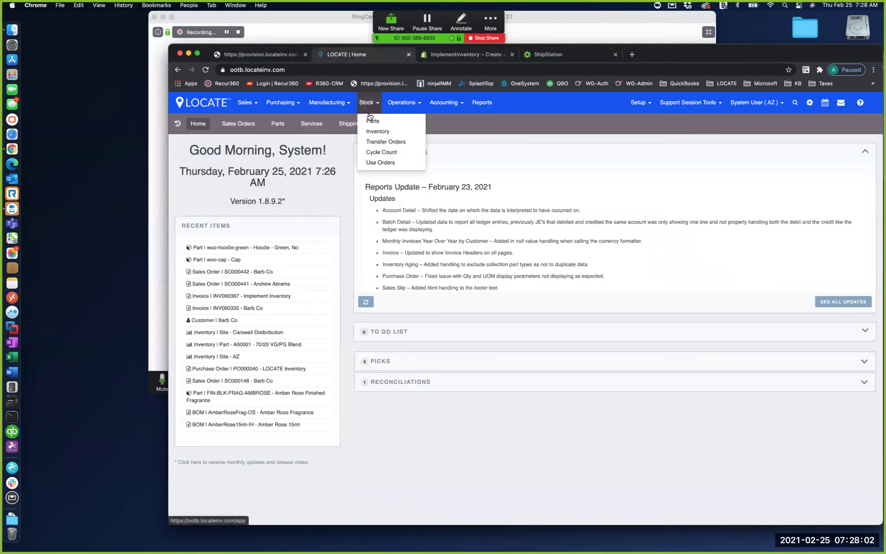
{"action": "left_click", "coordinate": [377, 131]}
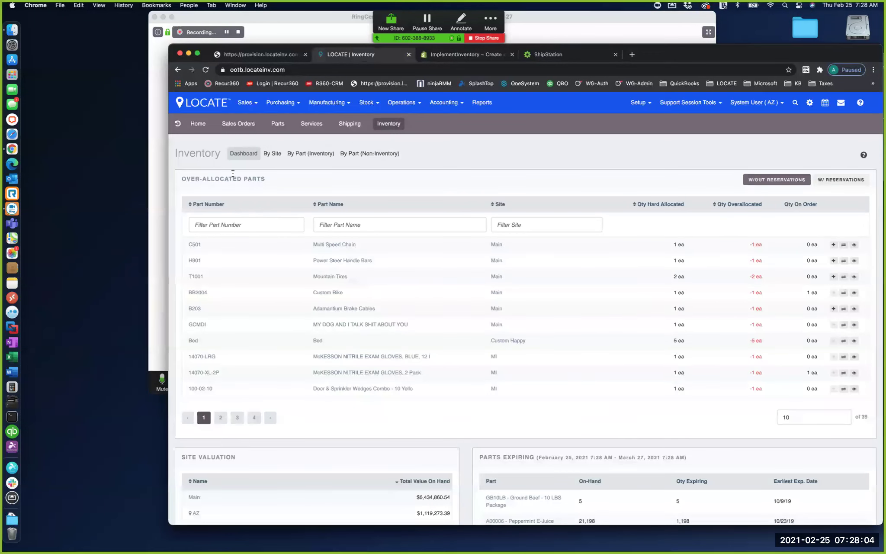
{"action": "left_click", "coordinate": [293, 155]}
{"action": "left_click", "coordinate": [221, 229]}
{"action": "type", "text": "hoodie"}
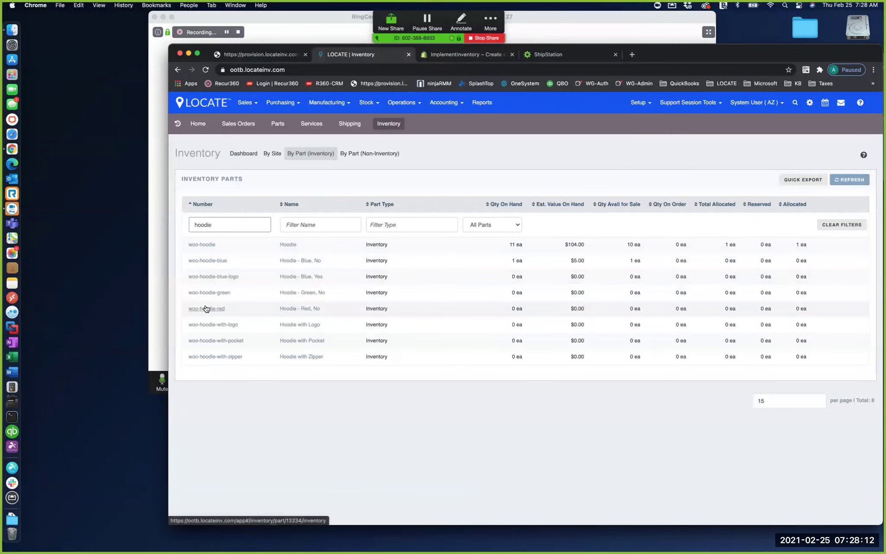
- Return to the Shopify draft order, mark it as paid and create the order
{"action": "left_click", "coordinate": [477, 56]}
{"action": "scroll", "coordinate": [483, 389], "scroll_direction": "down", "scroll_amount": 1}
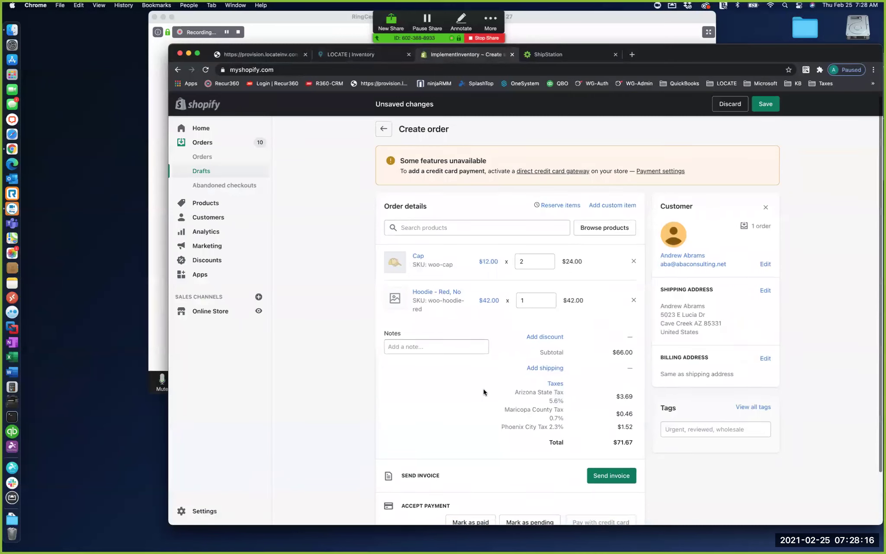
{"action": "scroll", "coordinate": [483, 389], "scroll_direction": "down", "scroll_amount": 3}
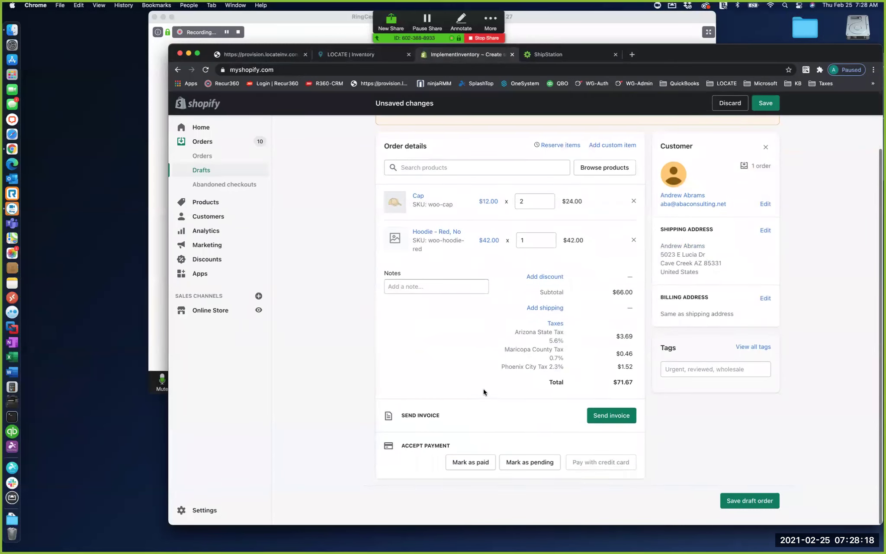
{"action": "left_click", "coordinate": [470, 464]}
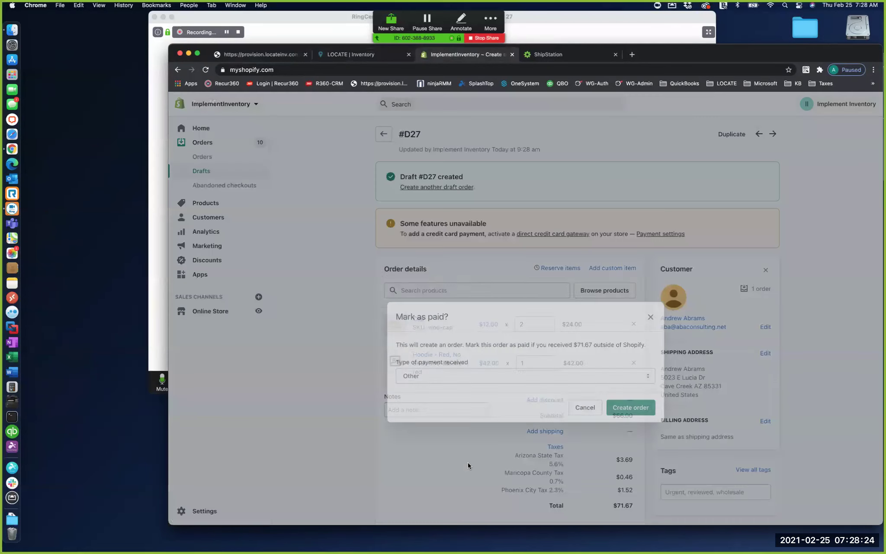
{"action": "left_click", "coordinate": [628, 367]}
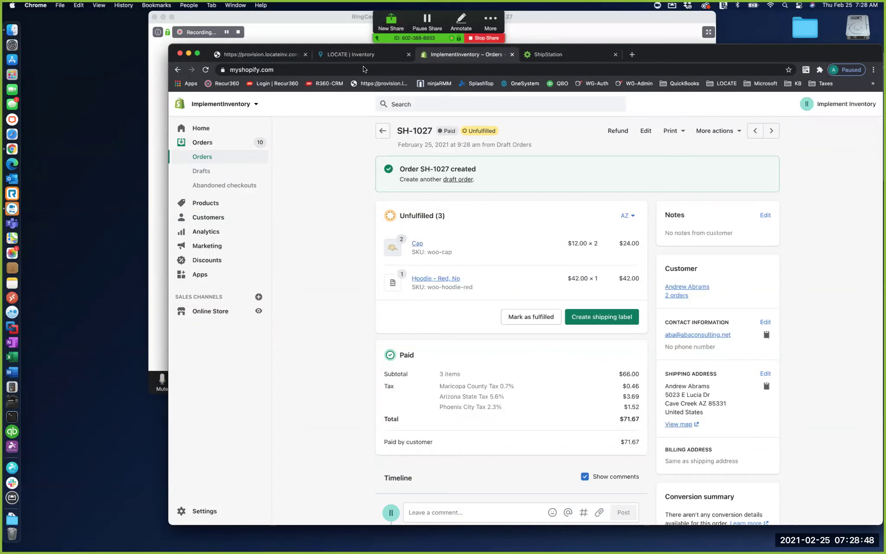
- Switch to LOCATE, open the Shopify service from the services setup and review all of its settings sections
{"action": "left_click", "coordinate": [351, 54]}
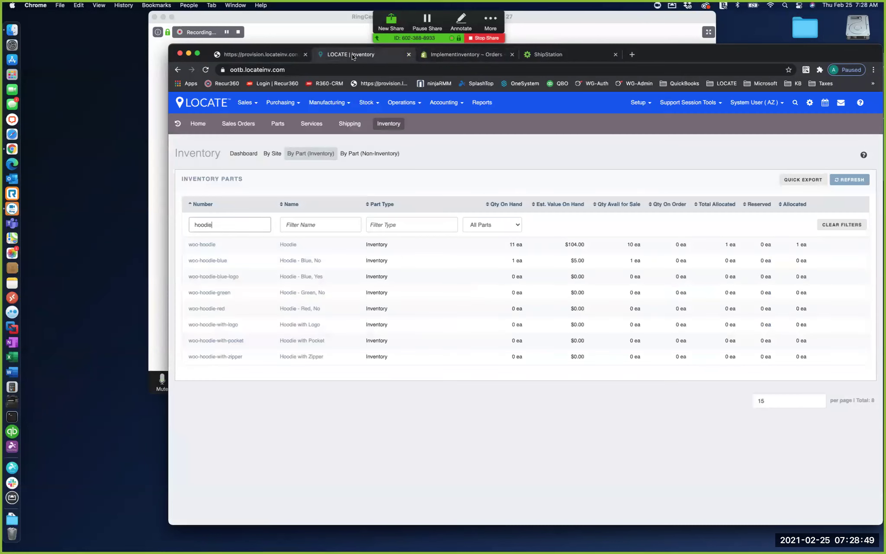
{"action": "left_click", "coordinate": [640, 106]}
{"action": "left_click", "coordinate": [720, 184]}
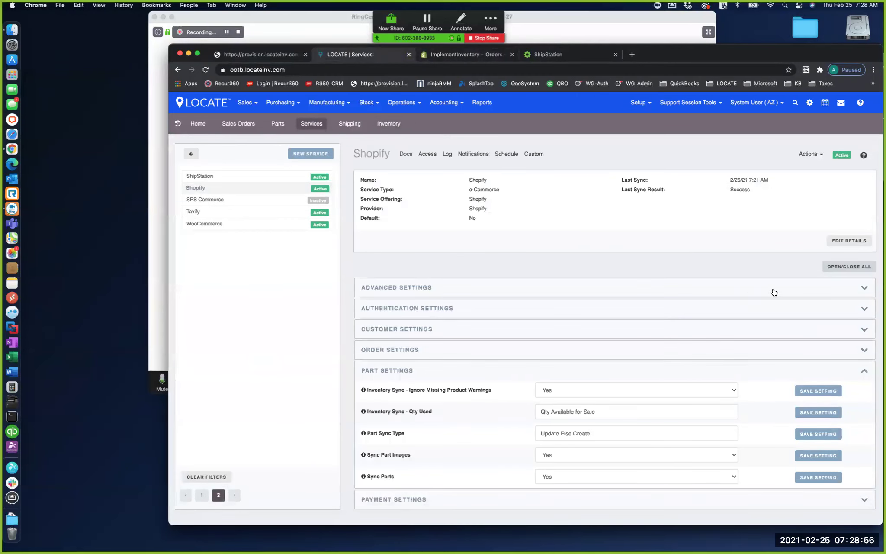
{"action": "left_click", "coordinate": [833, 269]}
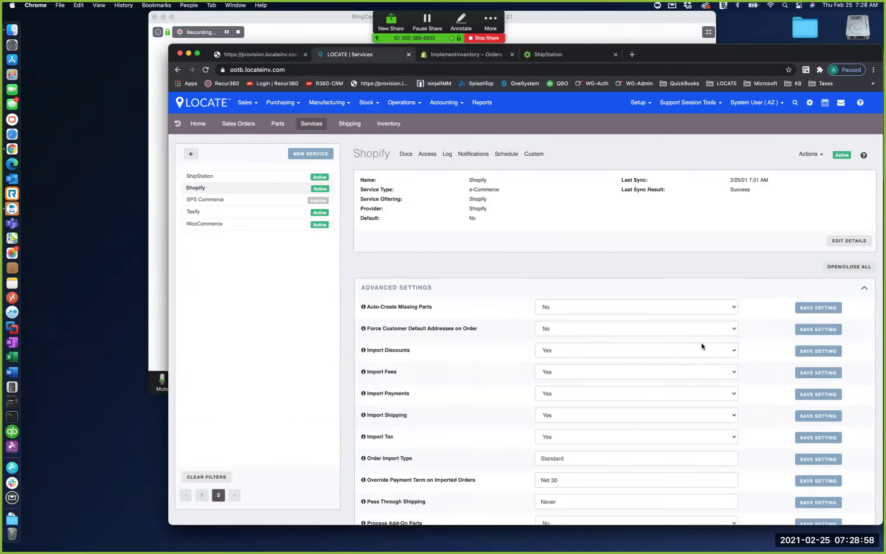
{"action": "scroll", "coordinate": [701, 342], "scroll_direction": "down", "scroll_amount": 10}
{"action": "scroll", "coordinate": [701, 343], "scroll_direction": "up", "scroll_amount": 10}
- Set the Shopify service's QuickBooks Online Class custom field to Shopify and save it
{"action": "left_click", "coordinate": [535, 155]}
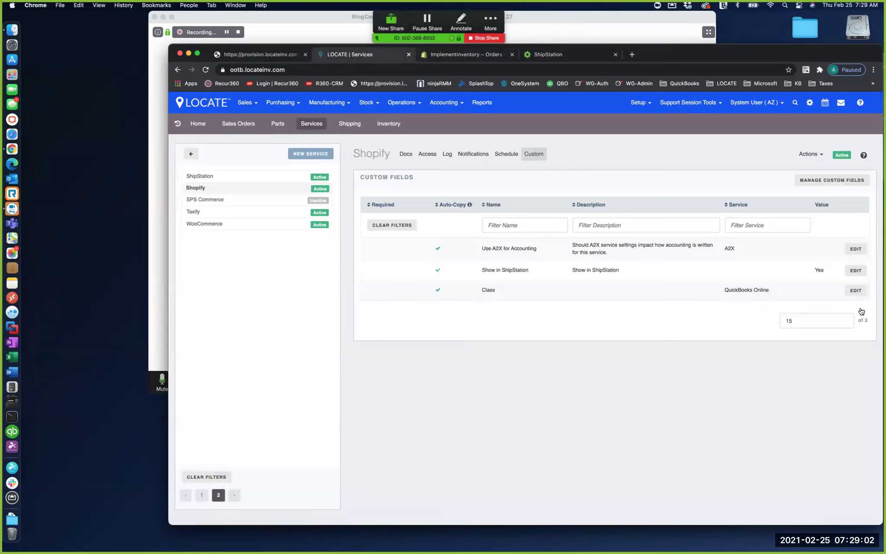
{"action": "left_click", "coordinate": [855, 290]}
{"action": "left_click", "coordinate": [792, 307]}
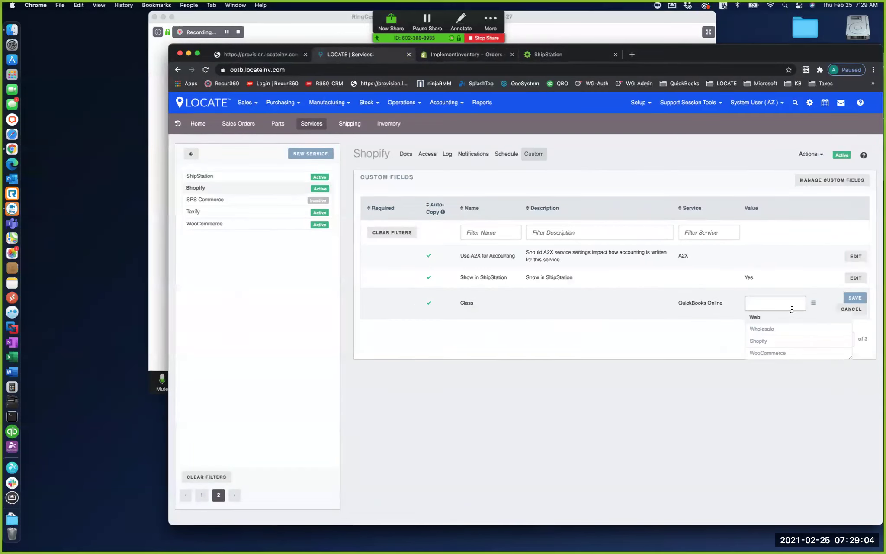
{"action": "left_click", "coordinate": [766, 340]}
{"action": "left_click", "coordinate": [853, 297]}
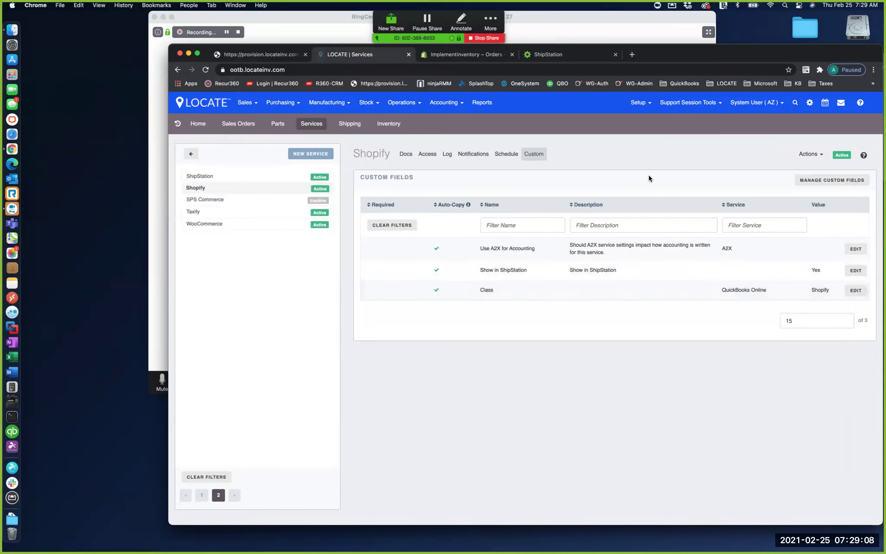
- Open the channels setup and list all channel aliases, including assigned ones, to check their service mappings
{"action": "left_click", "coordinate": [640, 104]}
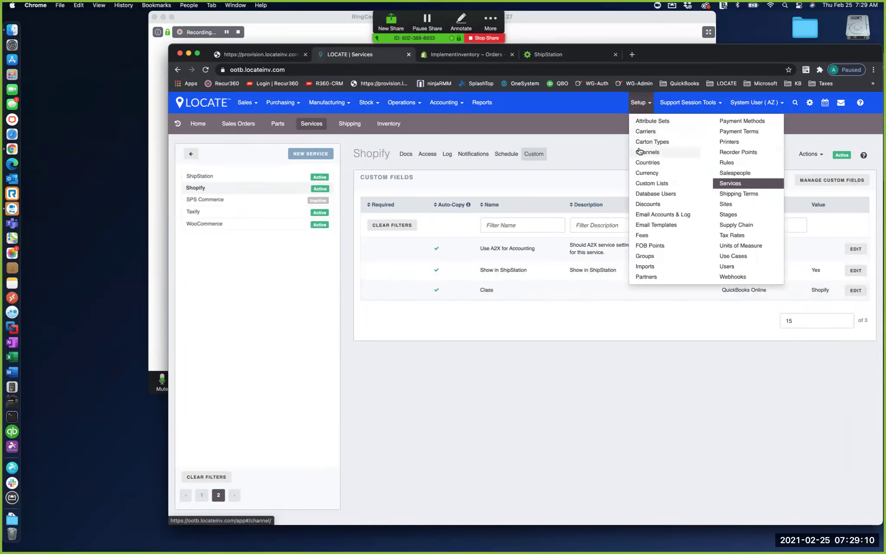
{"action": "left_click", "coordinate": [639, 151]}
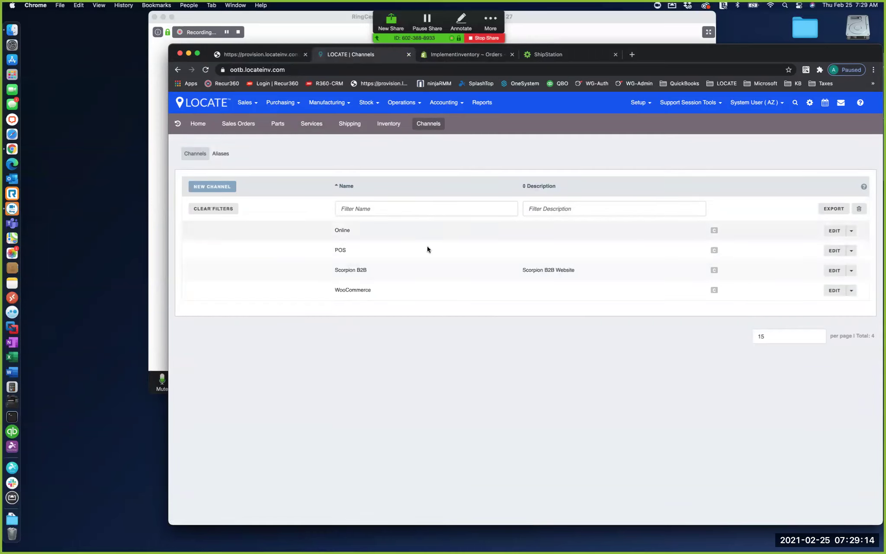
{"action": "left_click", "coordinate": [222, 153]}
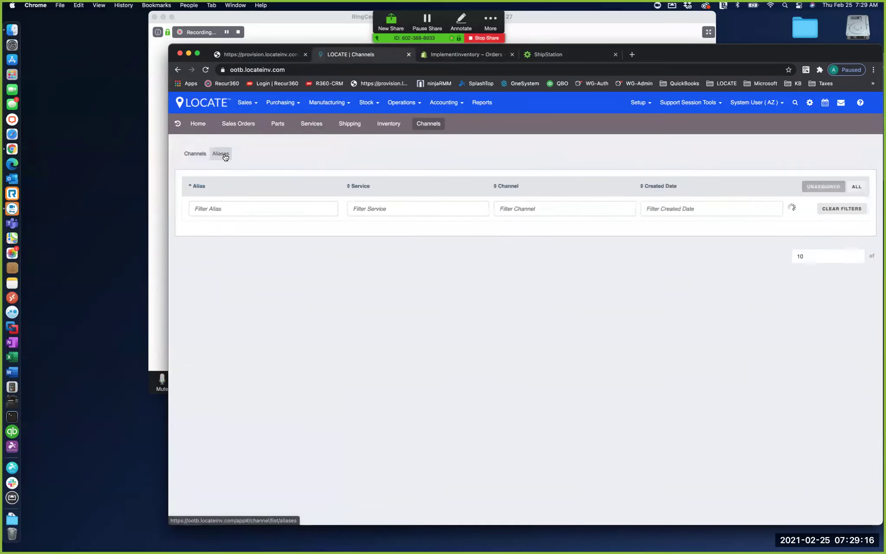
{"action": "left_click", "coordinate": [856, 186]}
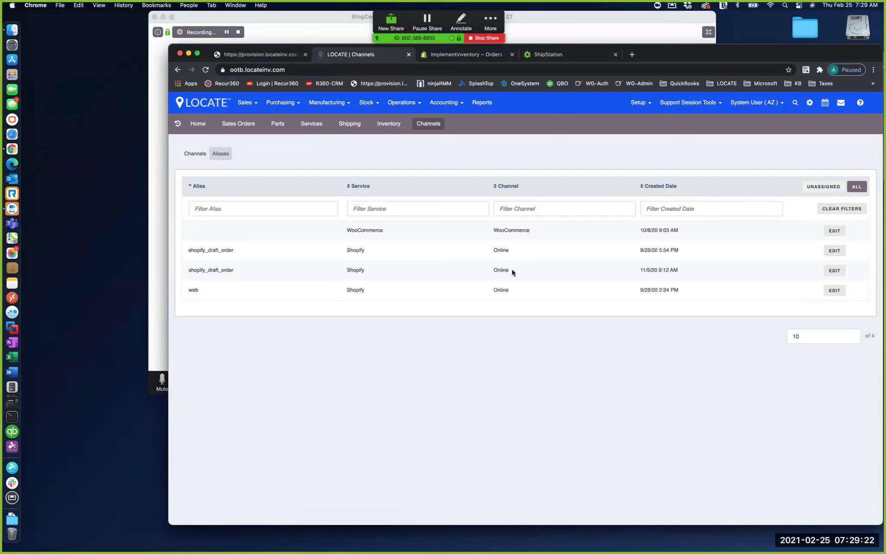
- Return to the channels list, set the Online channel's QuickBooks Online Class custom field to Shopify and save it
{"action": "left_click", "coordinate": [195, 154]}
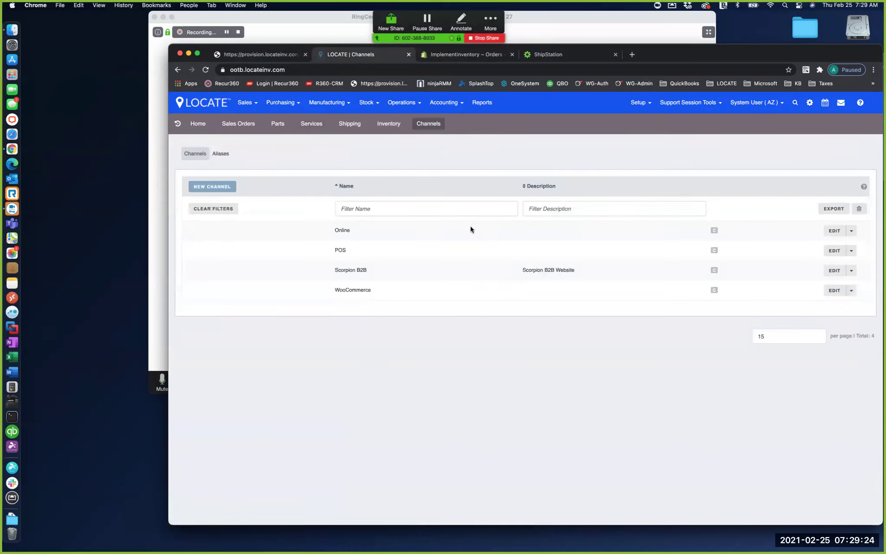
{"action": "left_click", "coordinate": [715, 231]}
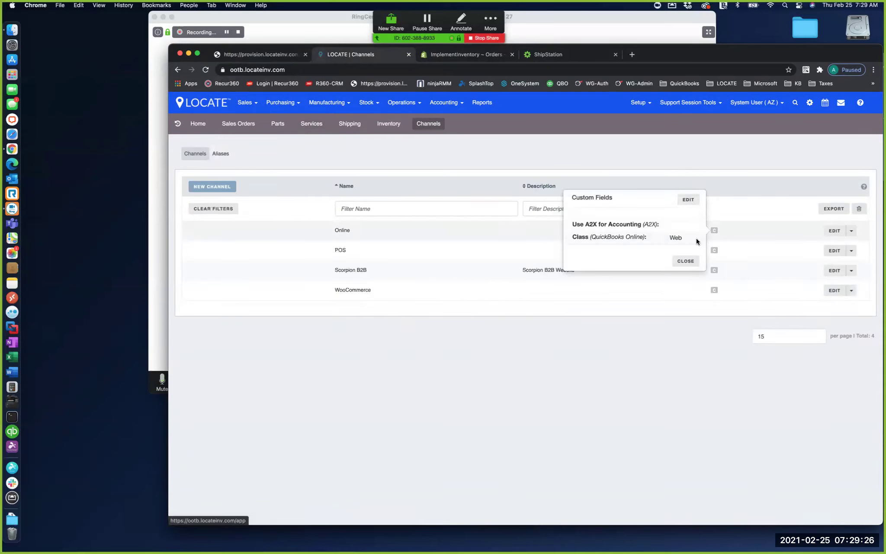
{"action": "left_click", "coordinate": [688, 200]}
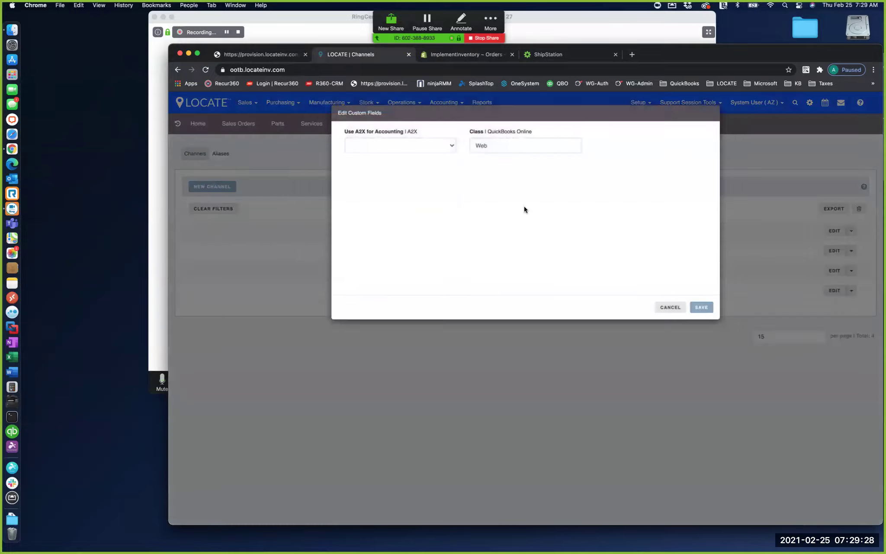
{"action": "left_click", "coordinate": [505, 142]}
{"action": "key", "text": "BackSpace"}
{"action": "key", "text": "BackSpace"}
{"action": "key", "text": "BackSpace"}
{"action": "left_click", "coordinate": [488, 182]}
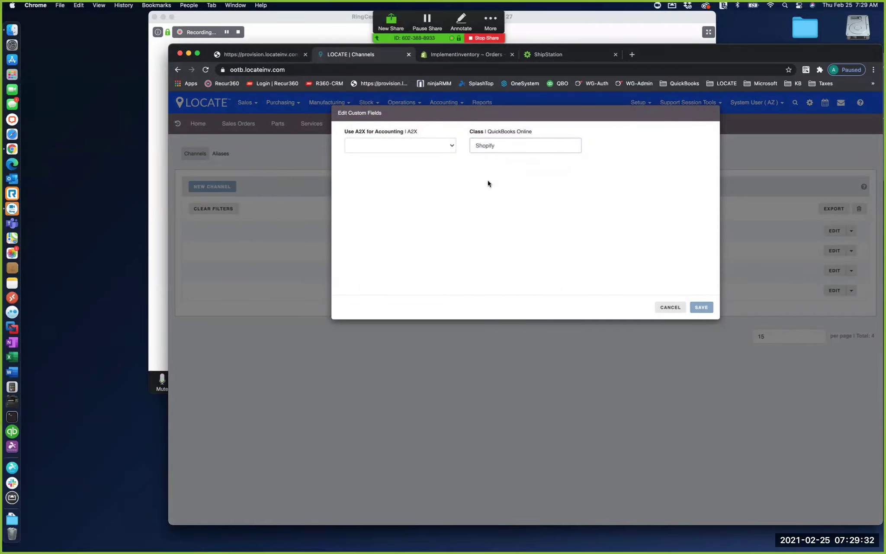
{"action": "left_click", "coordinate": [702, 307]}
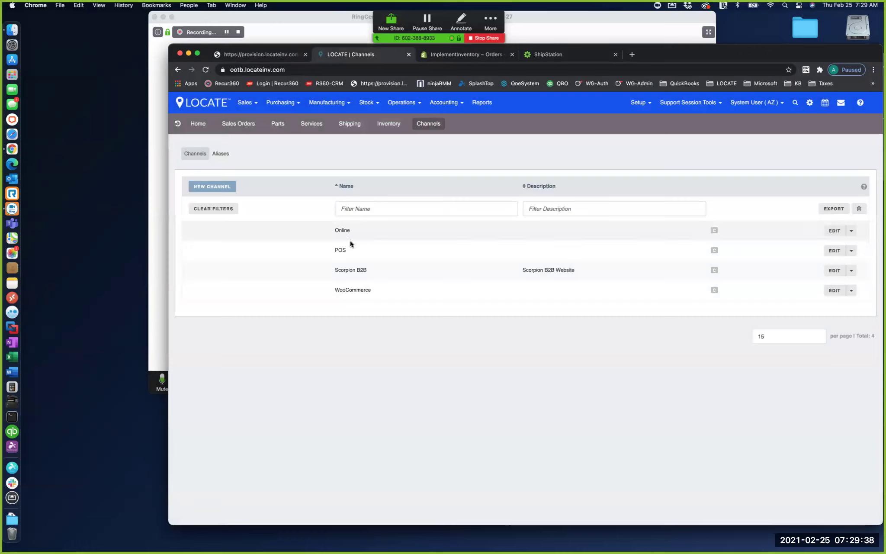
- Set the POS channel's QuickBooks Online Class custom field to Web and save it
{"action": "left_click", "coordinate": [715, 253]}
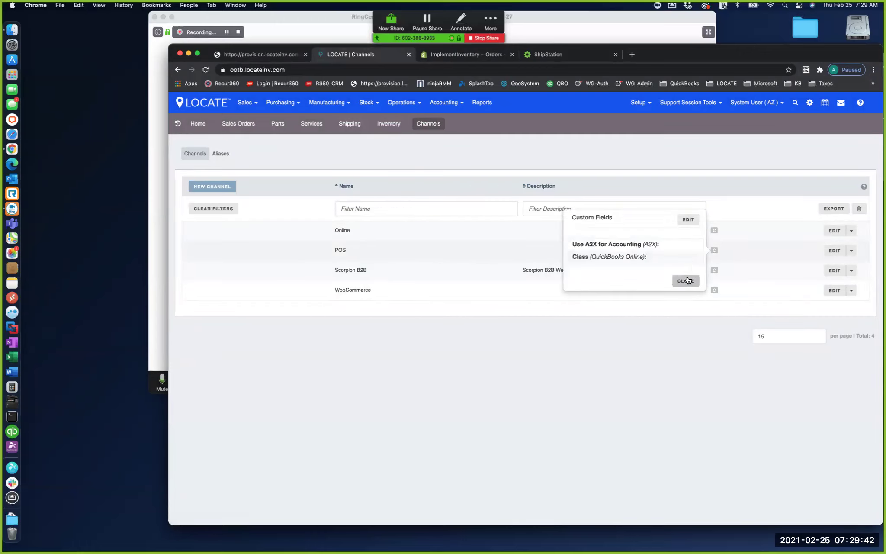
{"action": "left_click", "coordinate": [688, 218]}
{"action": "left_click", "coordinate": [497, 150]}
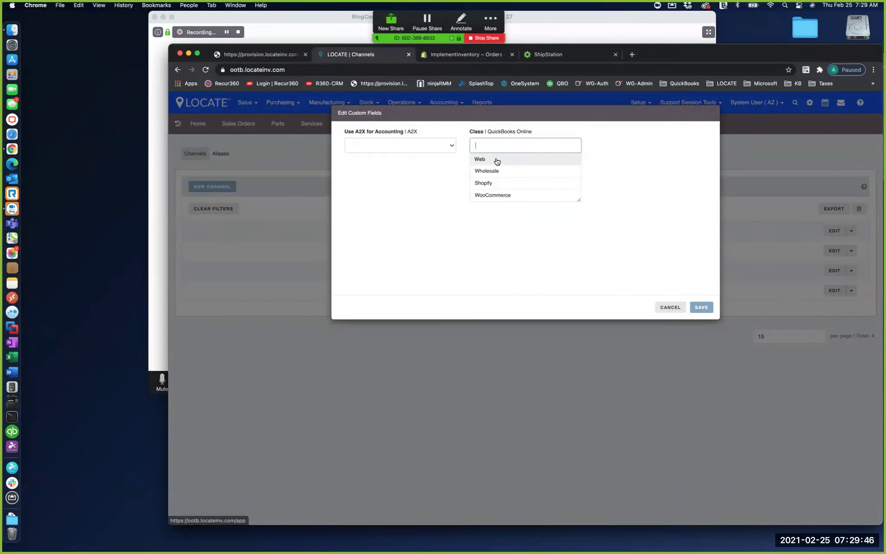
{"action": "left_click", "coordinate": [496, 160]}
{"action": "left_click", "coordinate": [701, 307]}
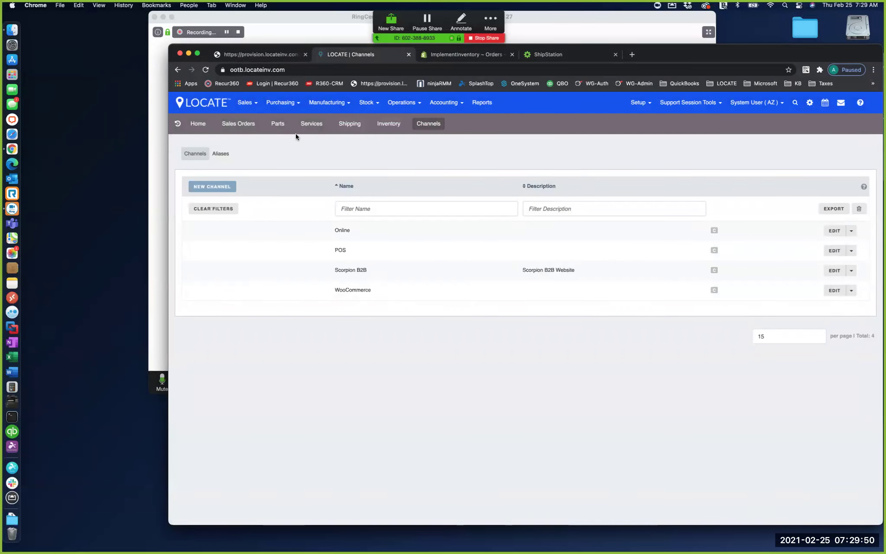
- Return to the Shopify service, check its synchronization schedule and run a manual sync
{"action": "left_click", "coordinate": [309, 125]}
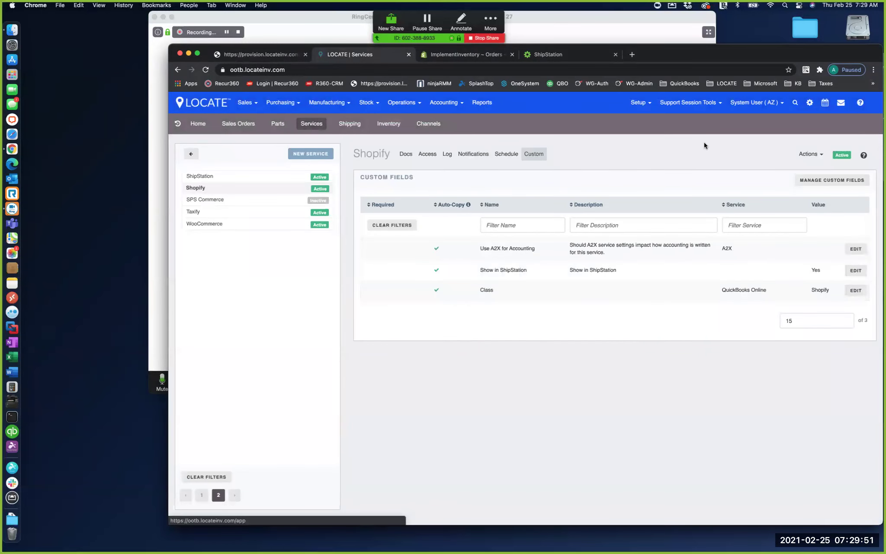
{"action": "left_click", "coordinate": [498, 154]}
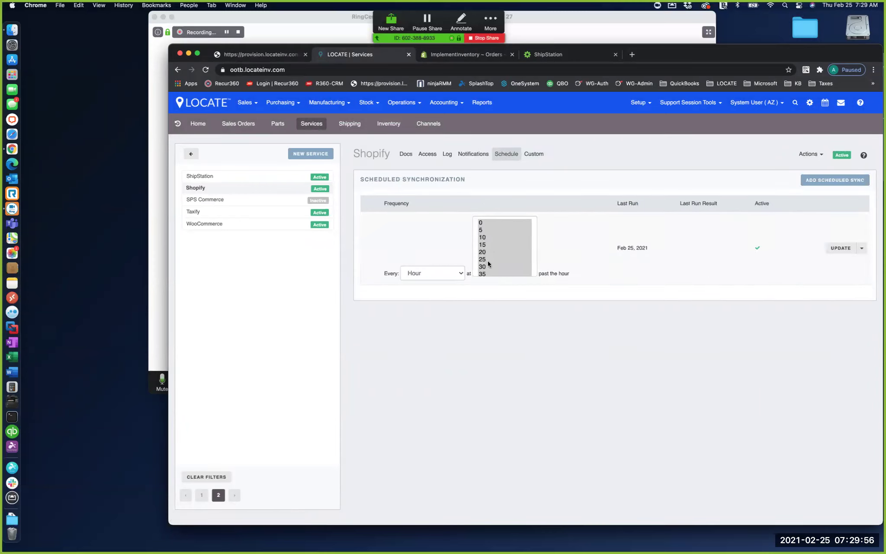
{"action": "left_click", "coordinate": [805, 154]}
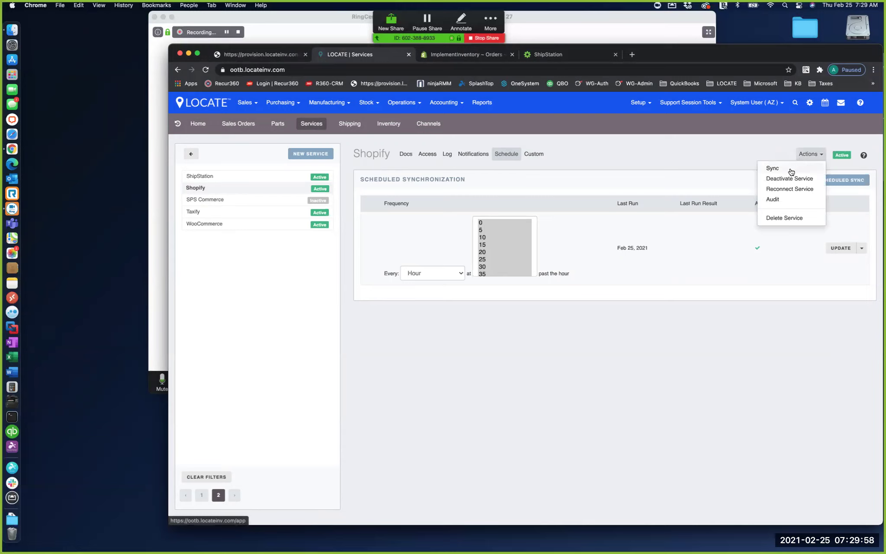
{"action": "left_click", "coordinate": [790, 170]}
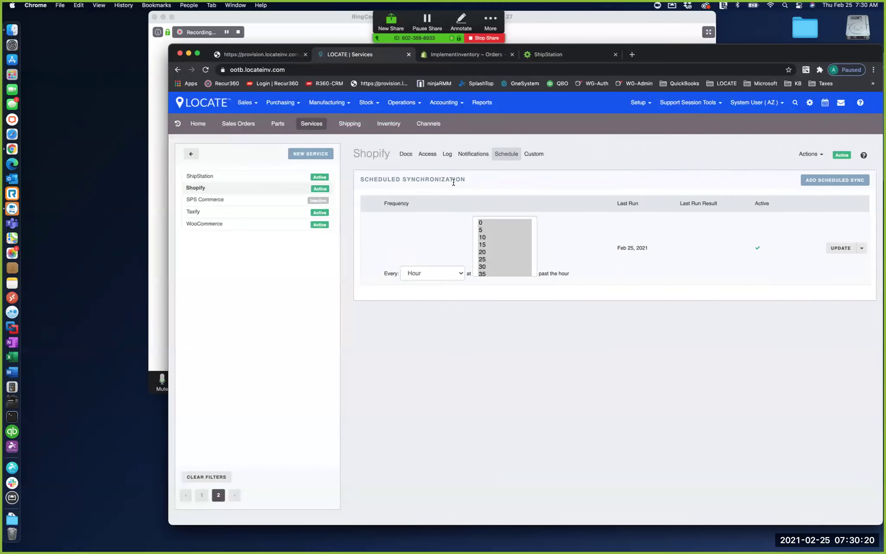
- Examine the newest Shopify sync log entry for order import and inventory lines by site, and view the ShipStation service's settings
{"action": "left_click", "coordinate": [447, 155]}
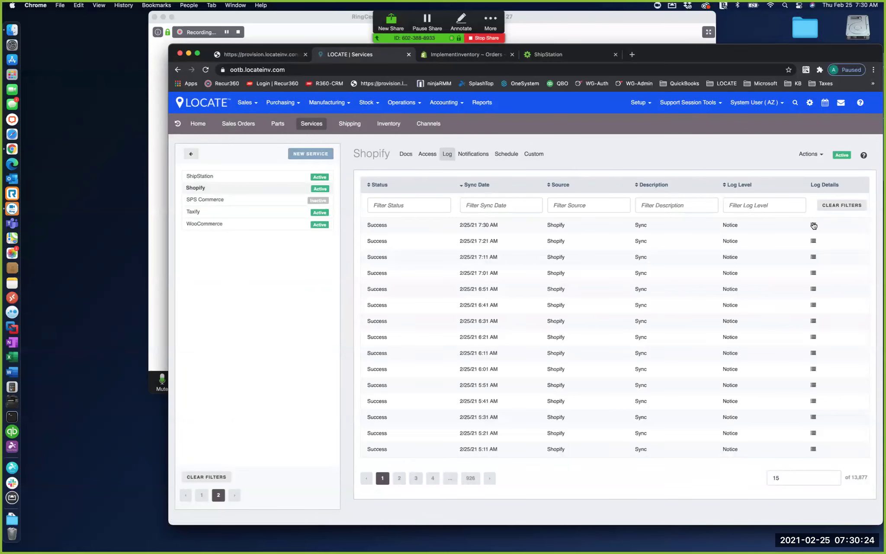
{"action": "left_click", "coordinate": [814, 225]}
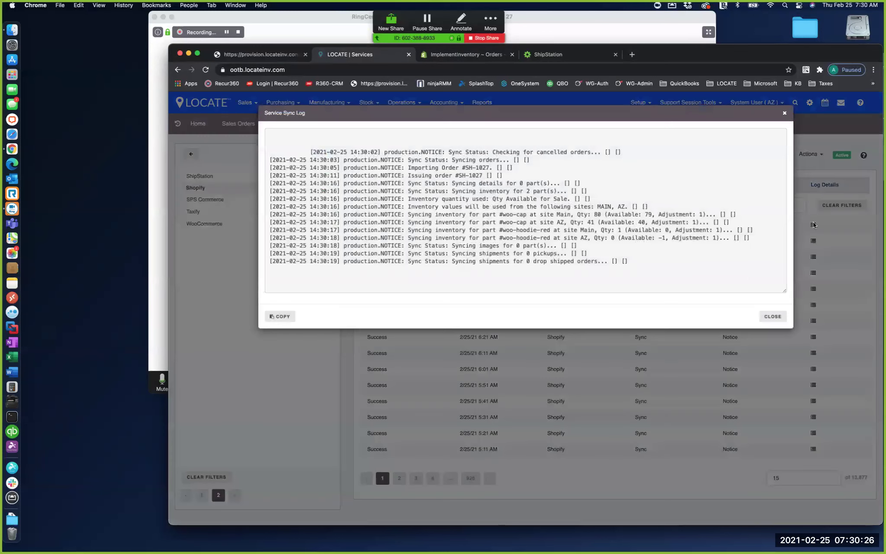
{"action": "left_click_drag", "start_coordinate": [455, 175], "coordinate": [481, 173]}
{"action": "left_click", "coordinate": [556, 222]}
{"action": "left_click_drag", "start_coordinate": [634, 222], "coordinate": [646, 222]}
{"action": "left_click_drag", "start_coordinate": [581, 238], "coordinate": [614, 238]}
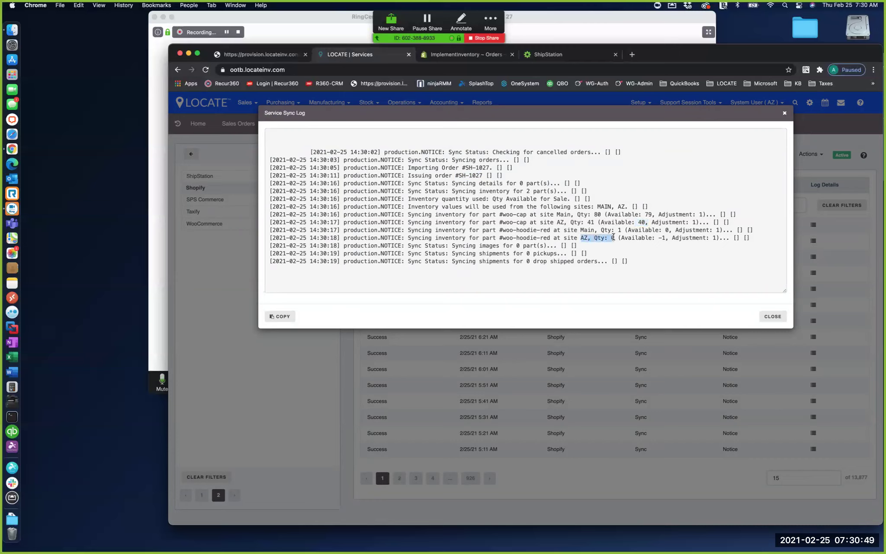
{"action": "left_click", "coordinate": [766, 315]}
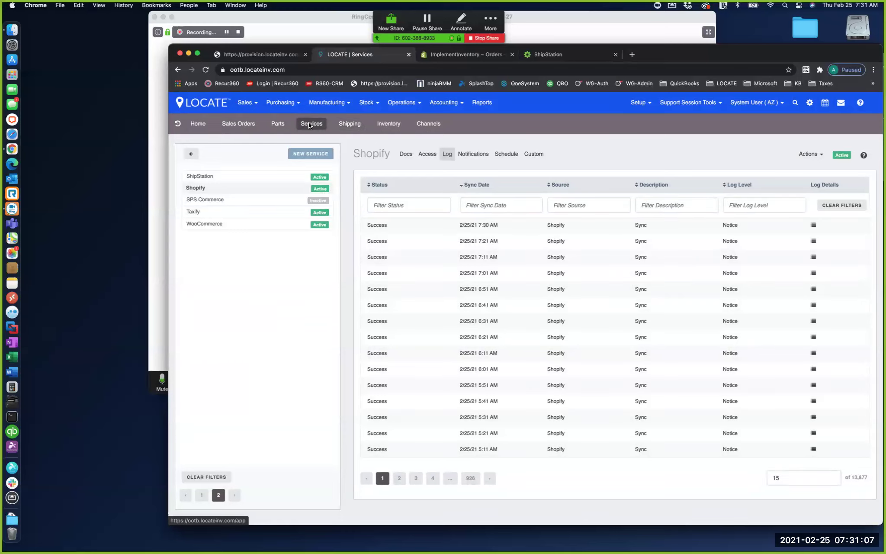
{"action": "left_click", "coordinate": [231, 176]}
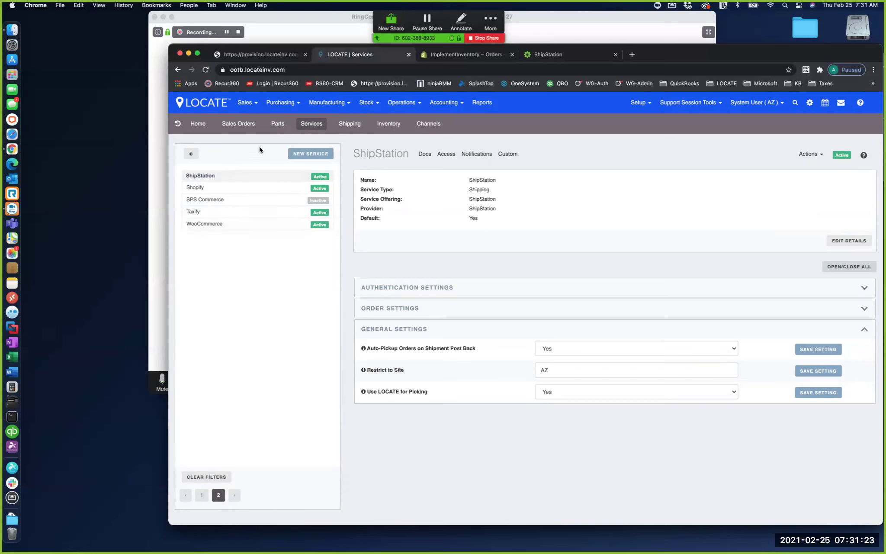
- Sort the full sales orders list by creation date, newest first, and open the newly imported Shopify order
{"action": "left_click", "coordinate": [249, 125]}
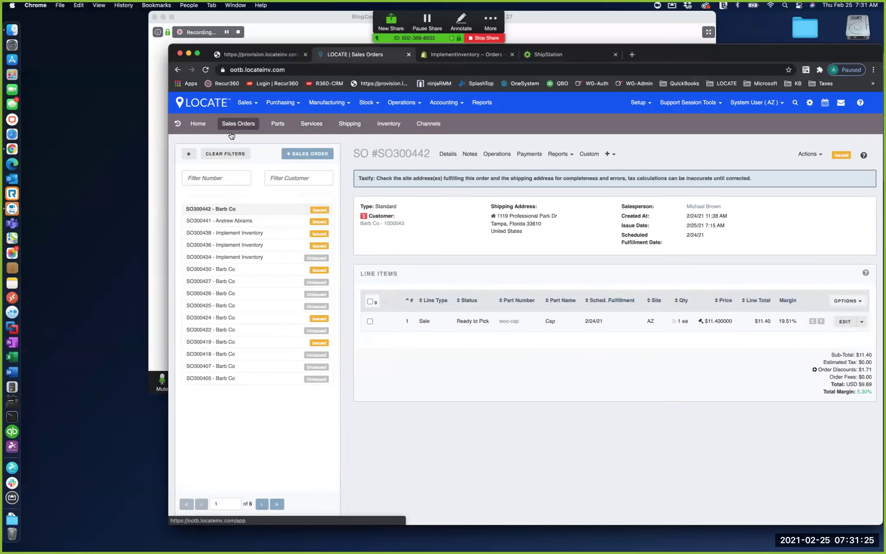
{"action": "left_click", "coordinate": [189, 154]}
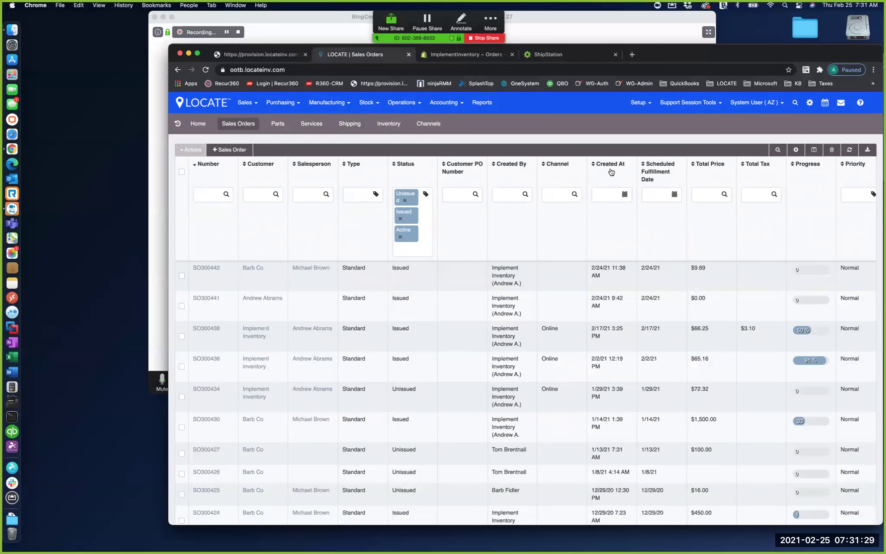
{"action": "left_click", "coordinate": [609, 168]}
{"action": "left_click", "coordinate": [610, 167]}
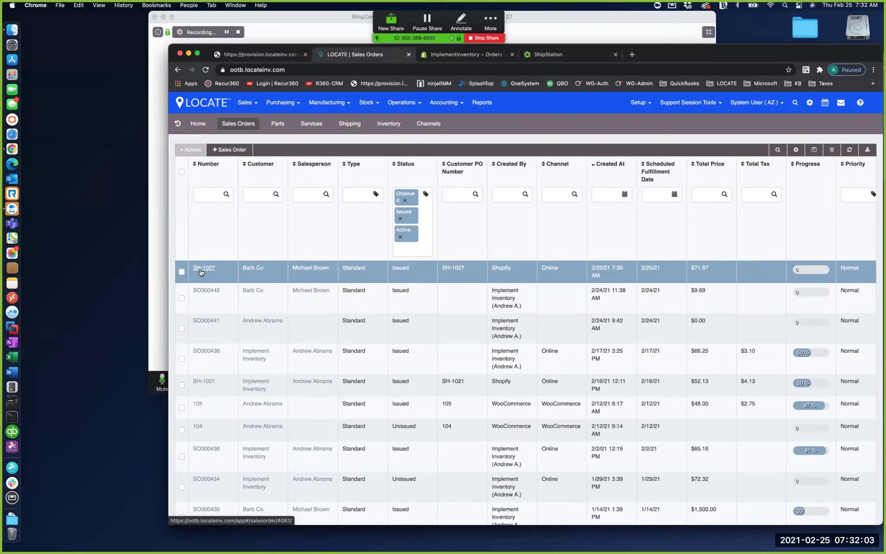
{"action": "left_click", "coordinate": [201, 269]}
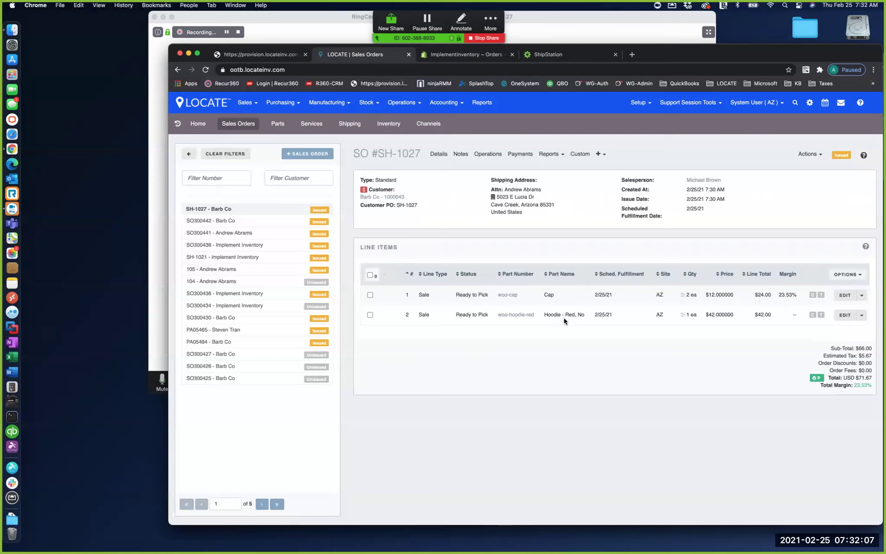
- Show inventory on the order's line items and check the pick availability of the cap and the red hoodie
{"action": "left_click", "coordinate": [847, 274]}
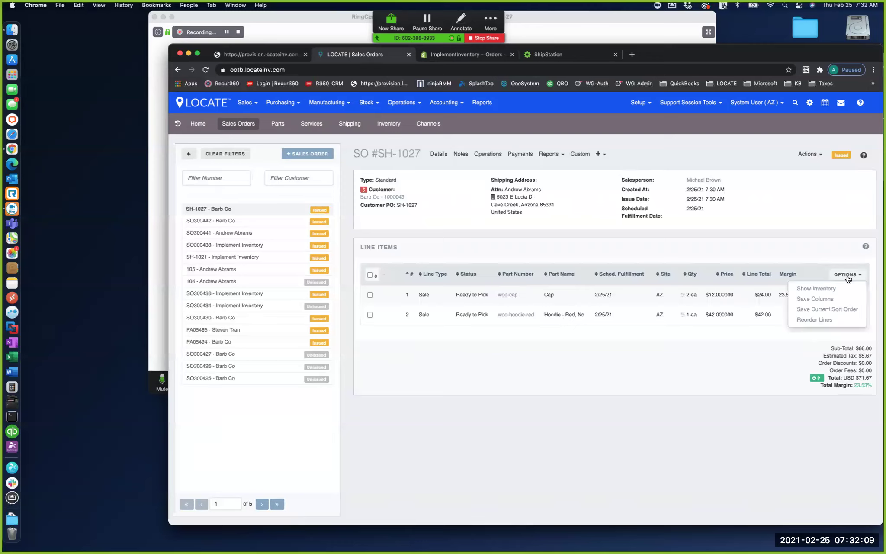
{"action": "left_click", "coordinate": [834, 288]}
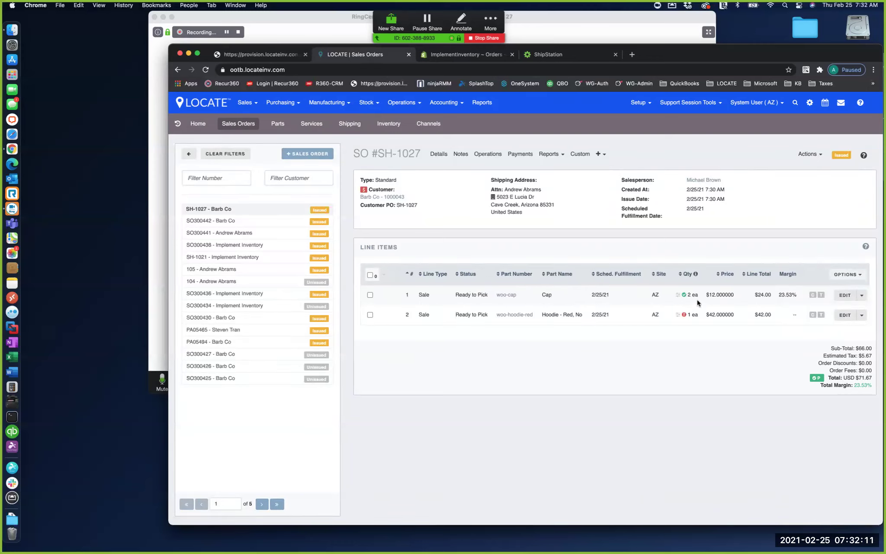
{"action": "mouse_move", "coordinate": [684, 295]}
{"action": "mouse_move", "coordinate": [684, 316]}
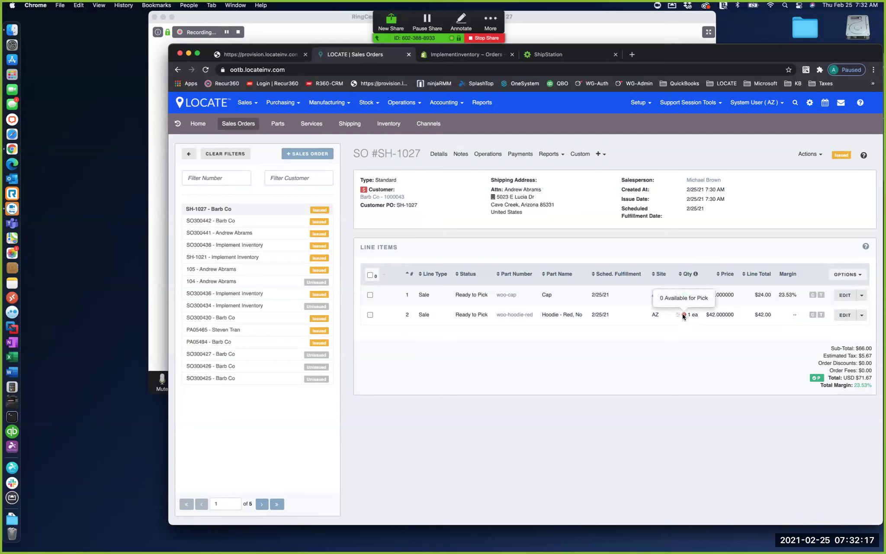
- Review the sales order's custom fields, including its class, and filter them by the service "shop"
{"action": "left_click", "coordinate": [579, 156]}
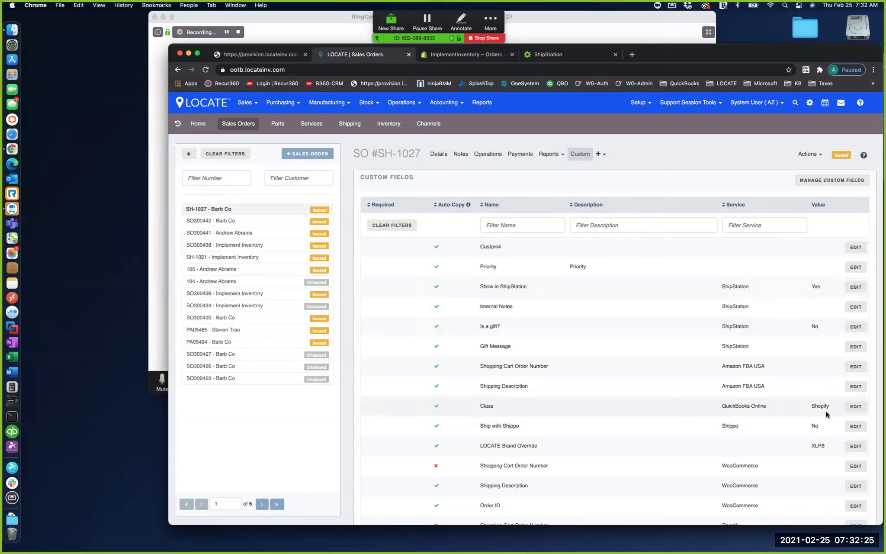
{"action": "left_click", "coordinate": [744, 225]}
{"action": "type", "text": "shop"}
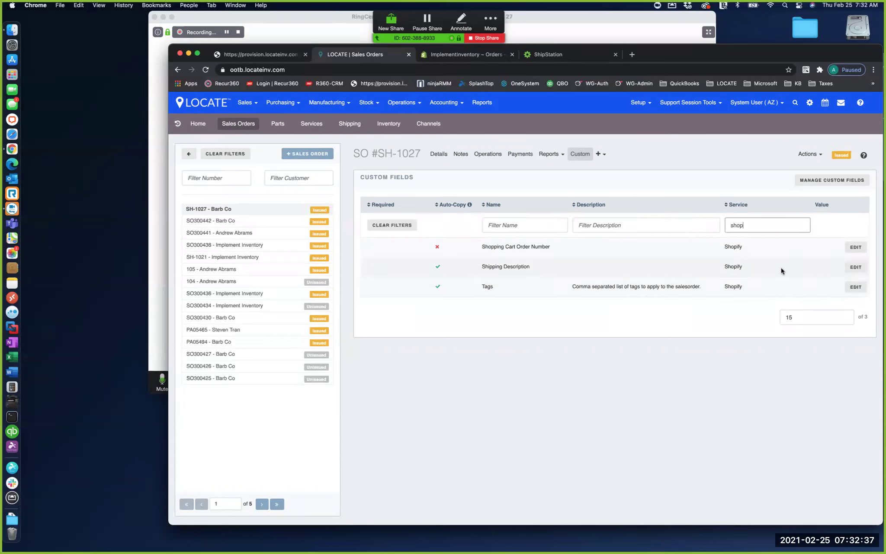
- Set the sales order's carrier to FedEx and its carrier service level to FEDEX_GROUND, save, and check the pass-through shipping setting
{"action": "left_click", "coordinate": [439, 154]}
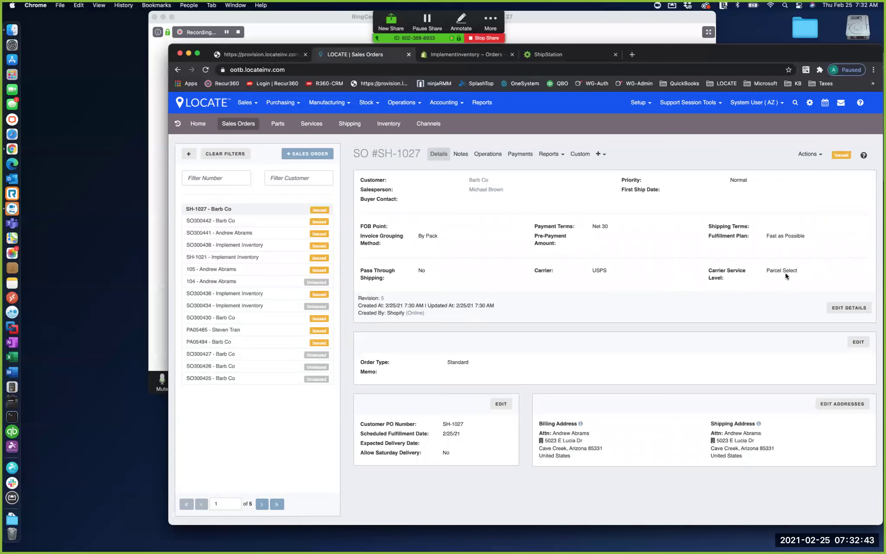
{"action": "left_click", "coordinate": [838, 308]}
{"action": "left_click", "coordinate": [681, 341]}
{"action": "key", "text": "BackSpace"}
{"action": "key", "text": "BackSpace"}
{"action": "key", "text": "BackSpace"}
{"action": "key", "text": "BackSpace"}
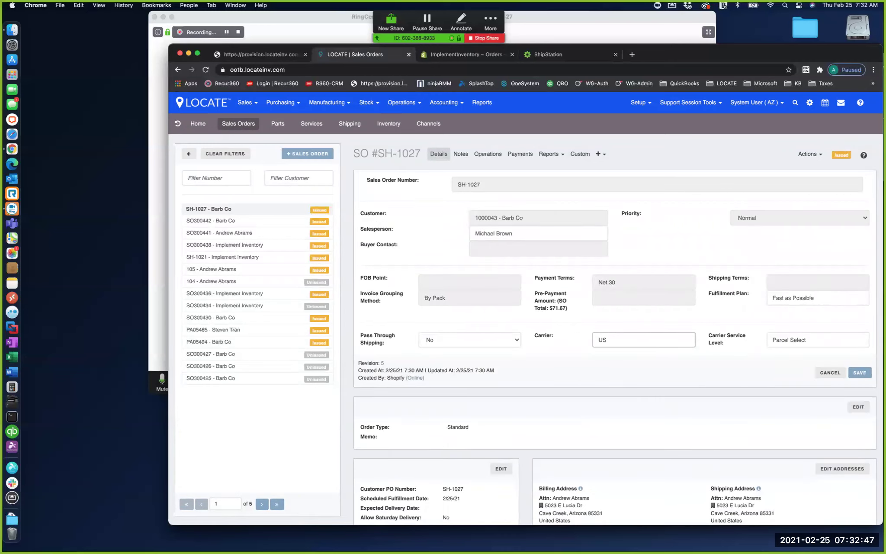
{"action": "type", "text": "fed"}
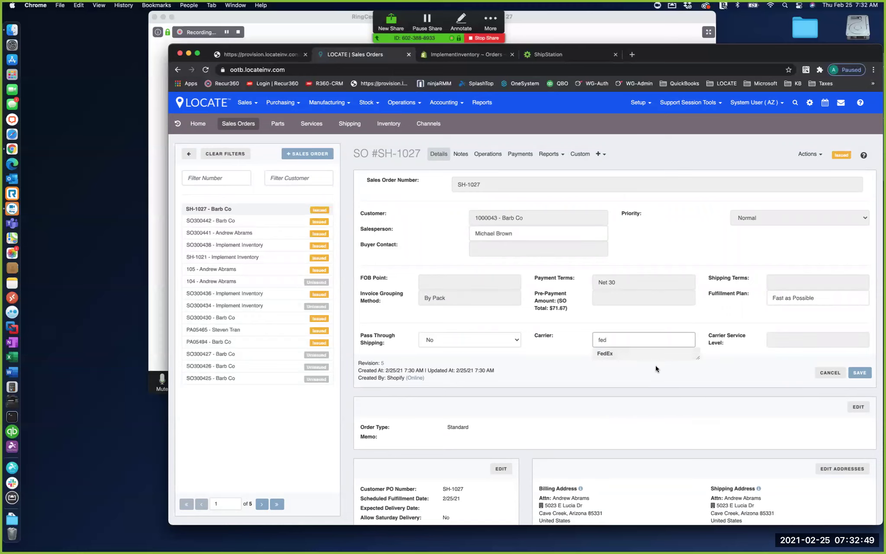
{"action": "left_click", "coordinate": [659, 354]}
{"action": "left_click", "coordinate": [794, 339]}
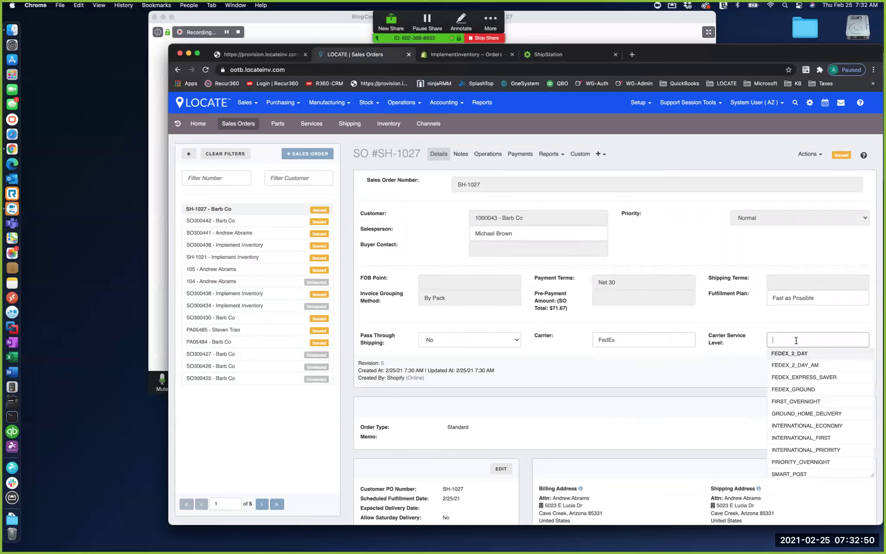
{"action": "left_click", "coordinate": [786, 387]}
{"action": "left_click", "coordinate": [856, 373]}
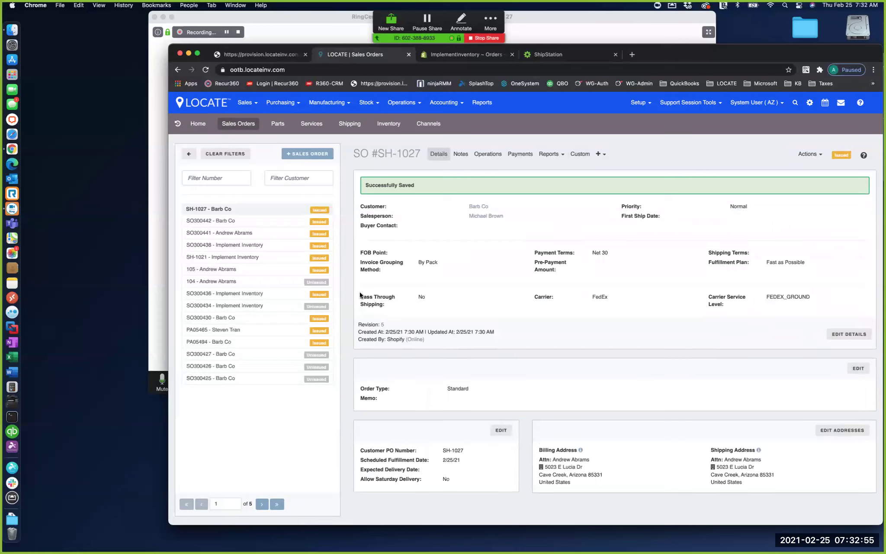
{"action": "left_click_drag", "start_coordinate": [361, 295], "coordinate": [422, 296]}
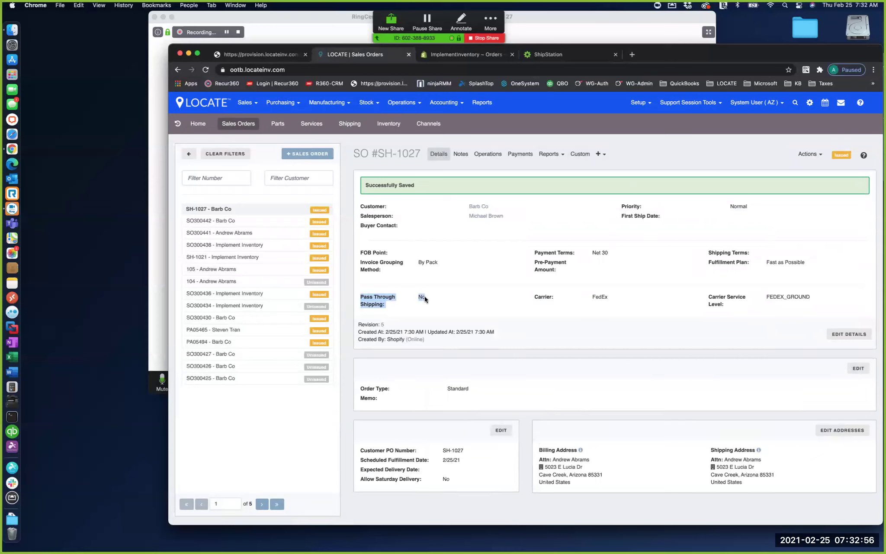
{"action": "left_click", "coordinate": [437, 299]}
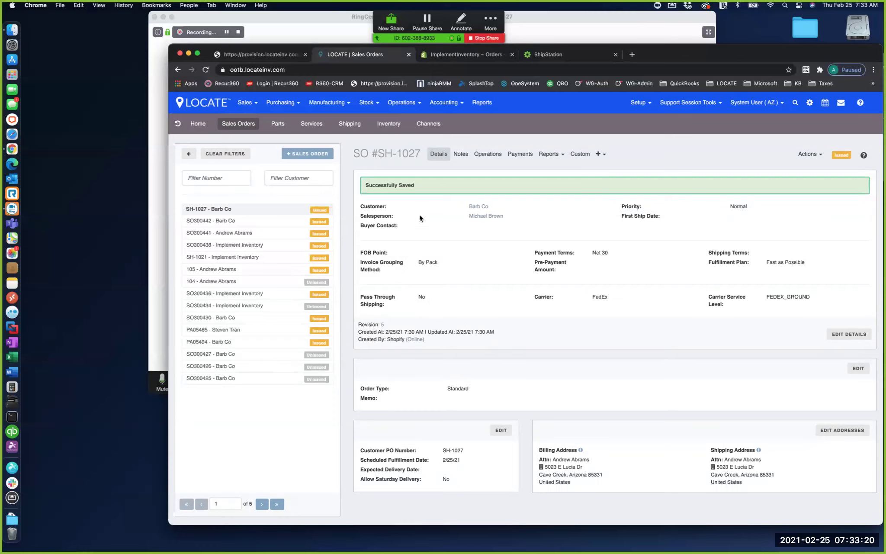
- Place the mirrored iPhone window beside the browser and return to the LOCATE sales order
{"action": "left_click_drag", "start_coordinate": [496, 82], "coordinate": [160, 73]}
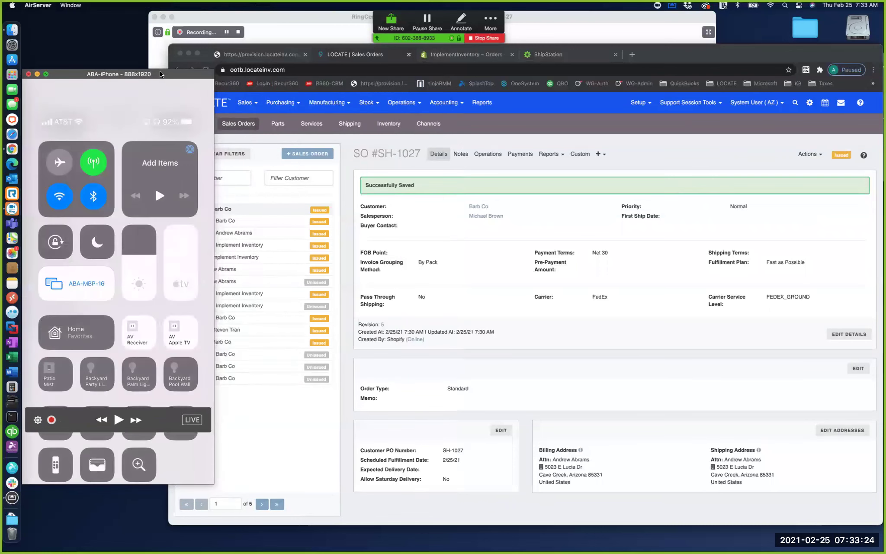
{"action": "left_click", "coordinate": [688, 146]}
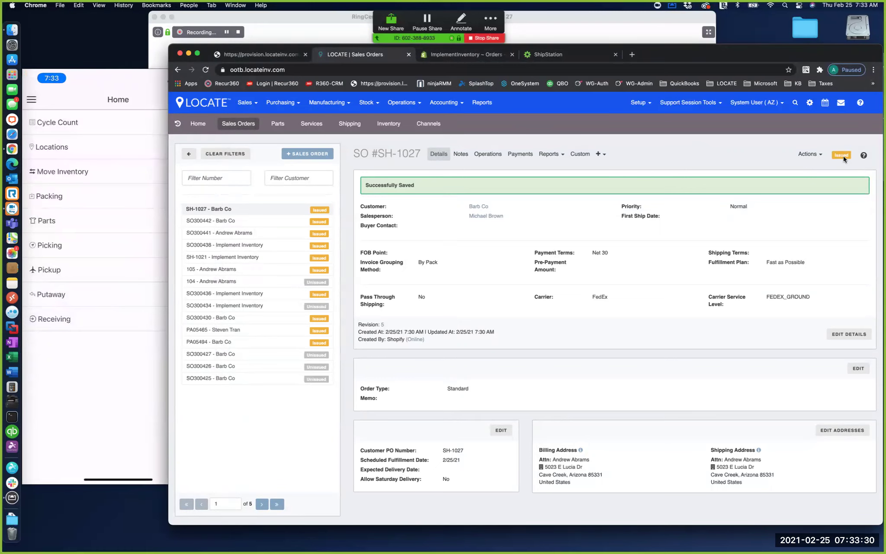
- Open the cap part from the sales order's line items and review its inventory quantities by site and location
{"action": "left_click", "coordinate": [402, 155]}
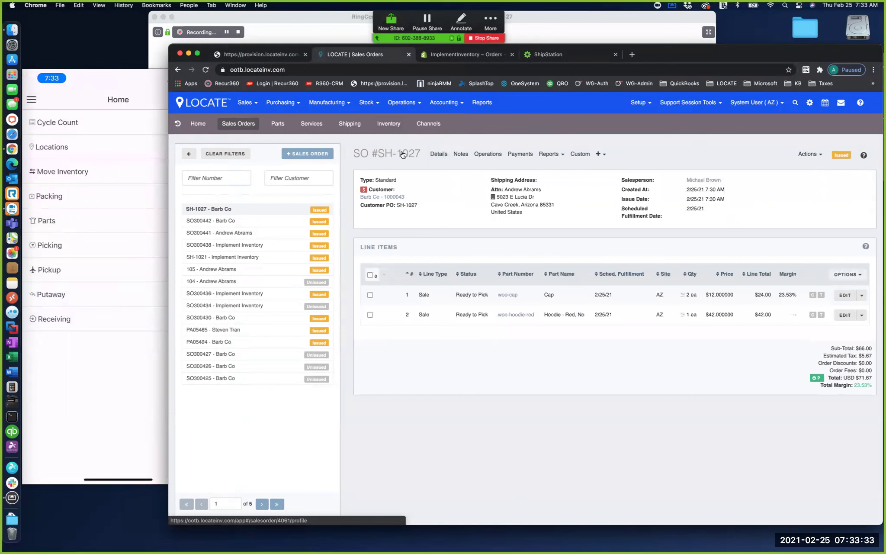
{"action": "left_click", "coordinate": [508, 294]}
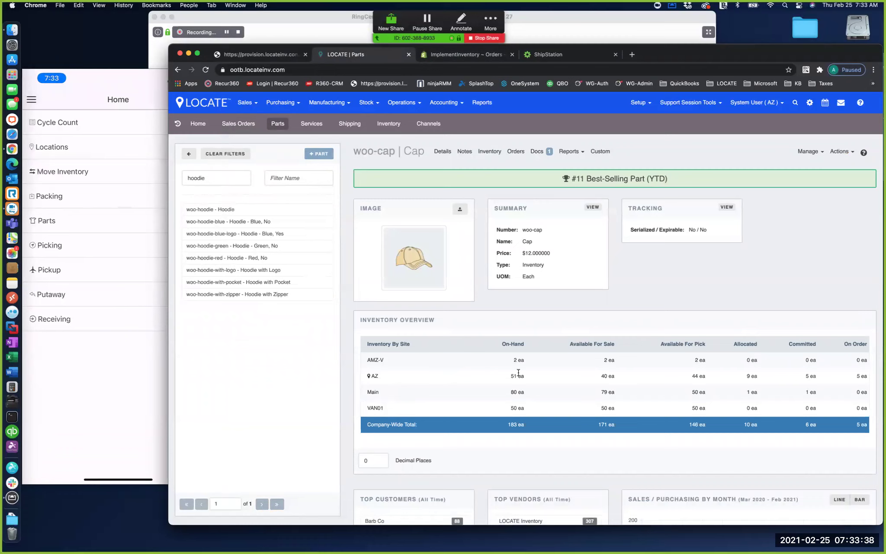
{"action": "left_click_drag", "start_coordinate": [524, 376], "coordinate": [510, 376]}
{"action": "left_click", "coordinate": [616, 375]}
{"action": "left_click_drag", "start_coordinate": [744, 375], "coordinate": [757, 374]}
{"action": "left_click", "coordinate": [489, 150]}
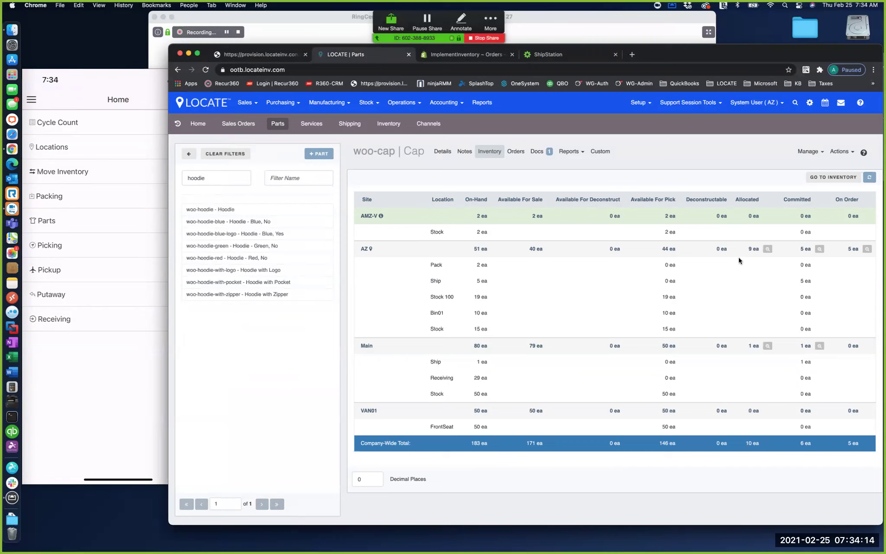
- Review the orders behind the cap's allocated, committed and on-order quantities at the AZ site
{"action": "left_click", "coordinate": [767, 249]}
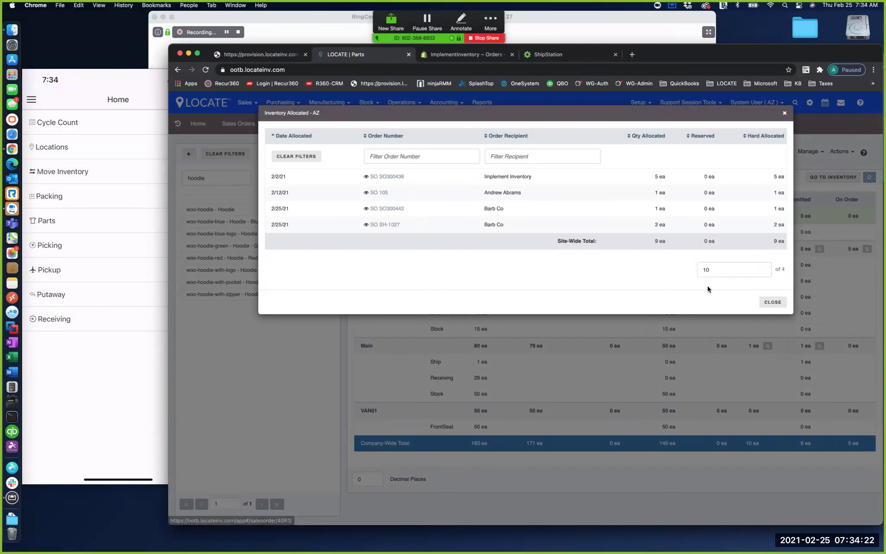
{"action": "left_click", "coordinate": [774, 302]}
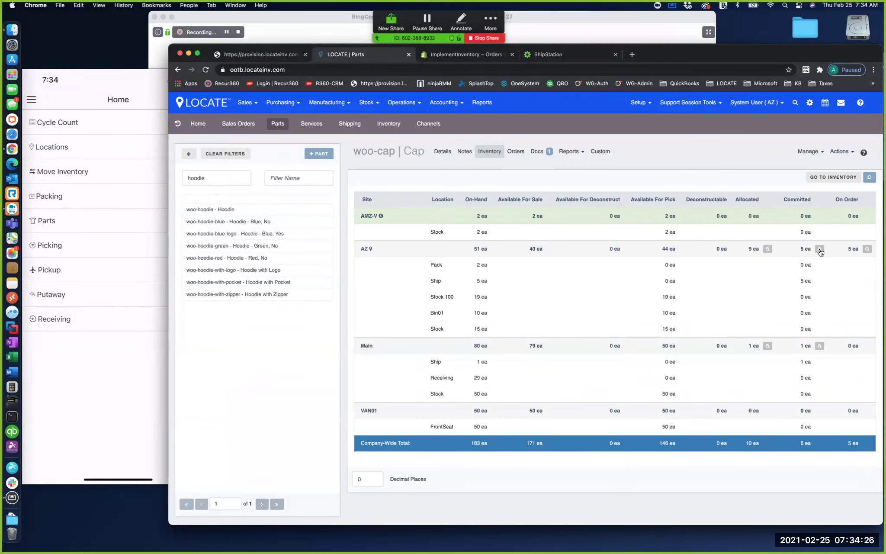
{"action": "left_click", "coordinate": [819, 249]}
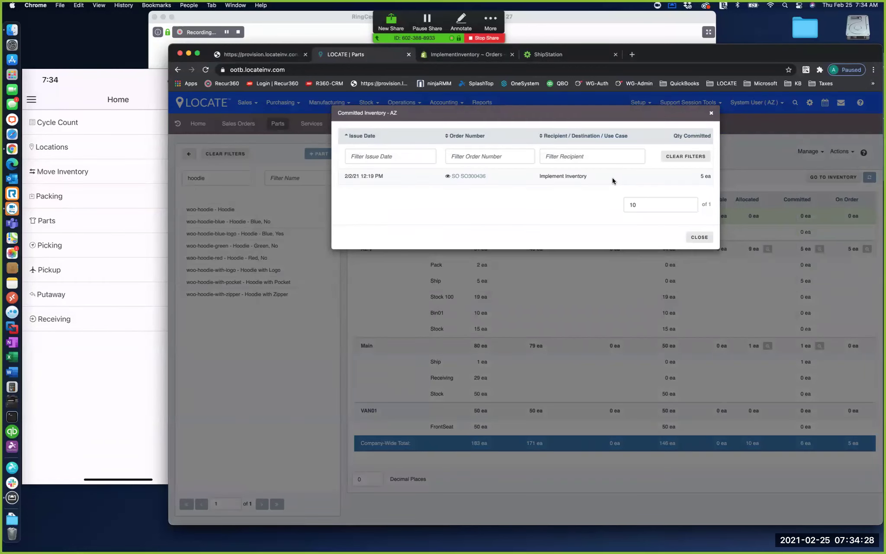
{"action": "left_click", "coordinate": [698, 237]}
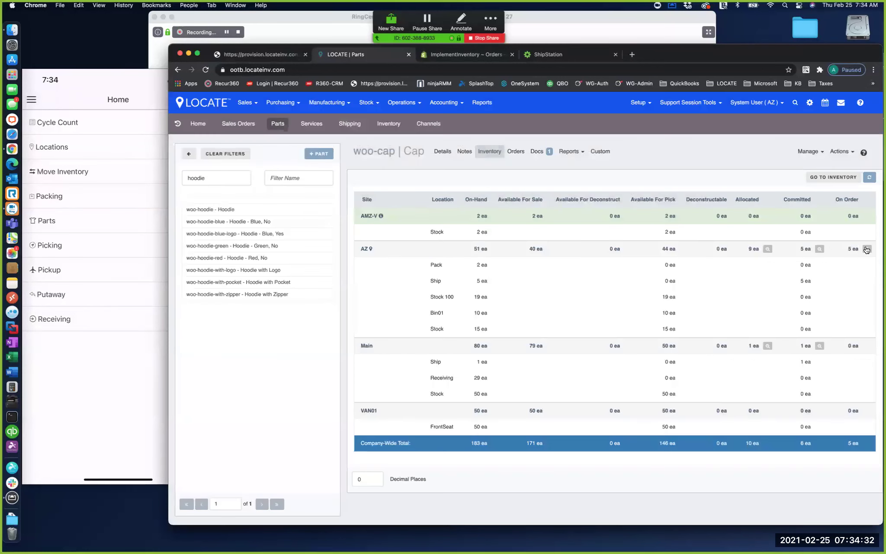
{"action": "left_click", "coordinate": [867, 249]}
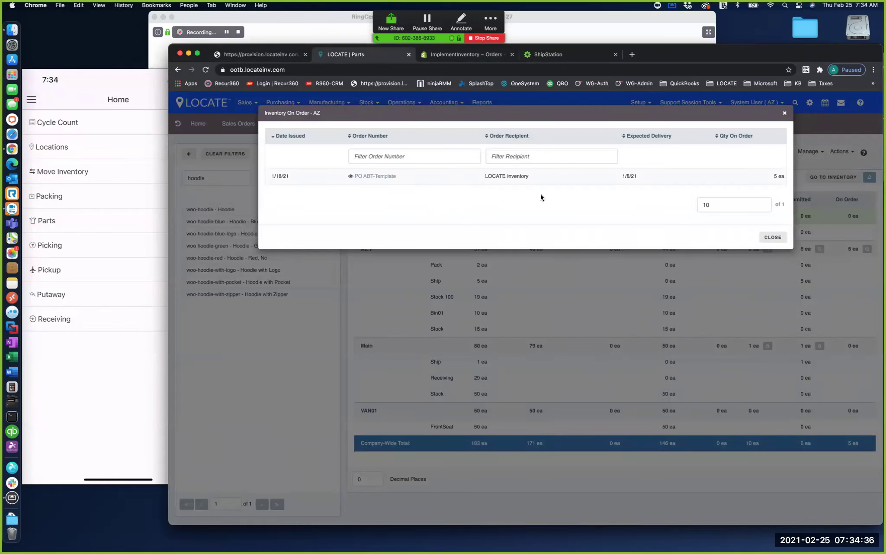
{"action": "left_click", "coordinate": [769, 237]}
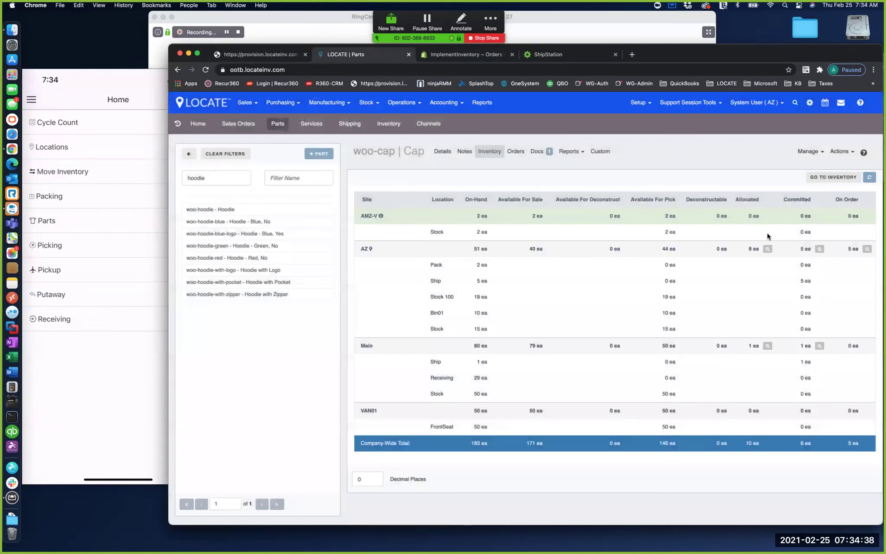
- Review the orders available for a new pick, including their priority fulfillment, and bring the mirrored iPhone window to the front
{"action": "left_click", "coordinate": [401, 105]}
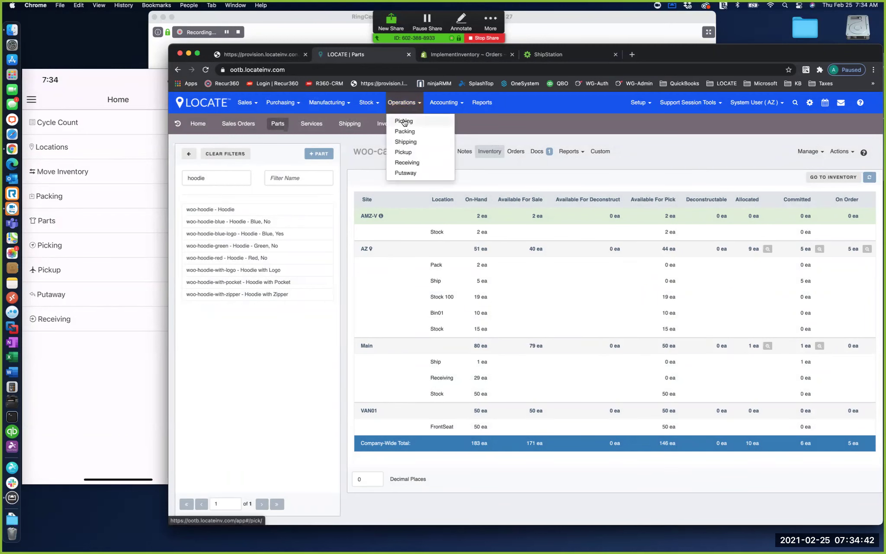
{"action": "left_click", "coordinate": [404, 121]}
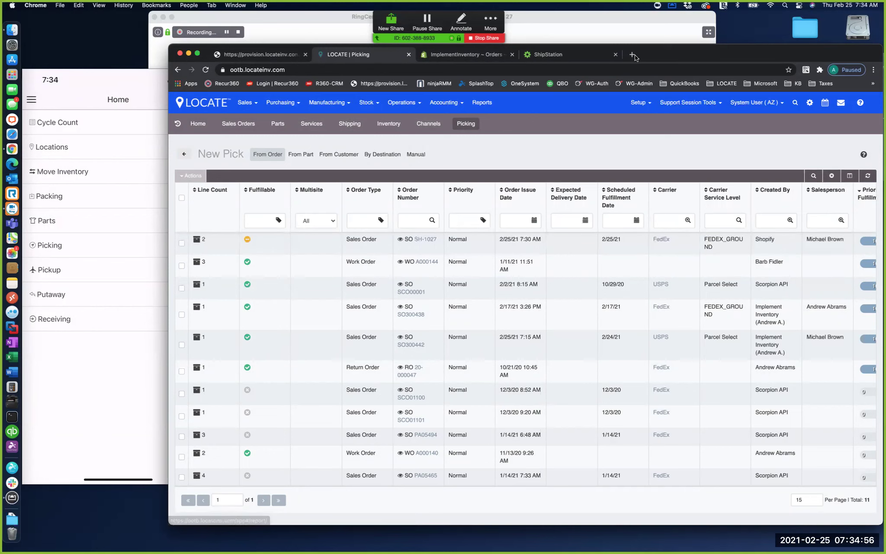
{"action": "left_click_drag", "start_coordinate": [642, 53], "coordinate": [618, 53]}
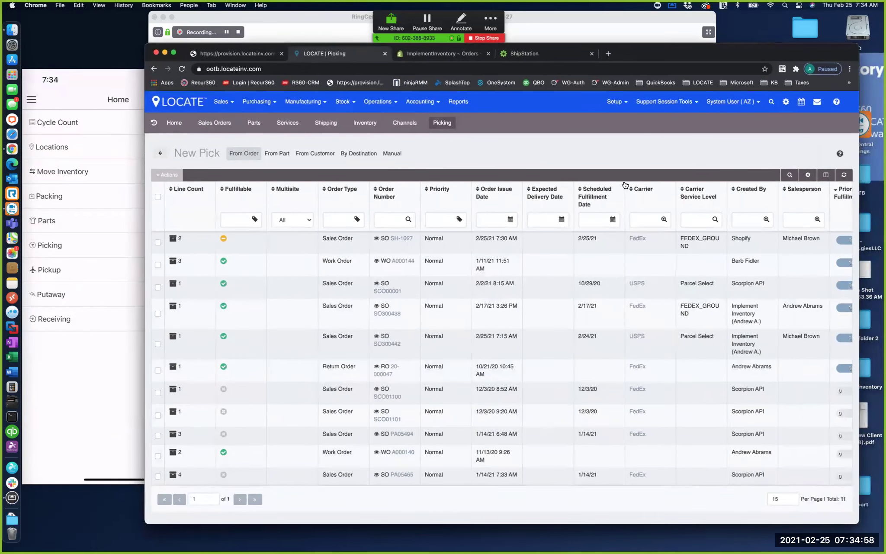
{"action": "scroll", "coordinate": [779, 240], "scroll_direction": "right", "scroll_amount": 3}
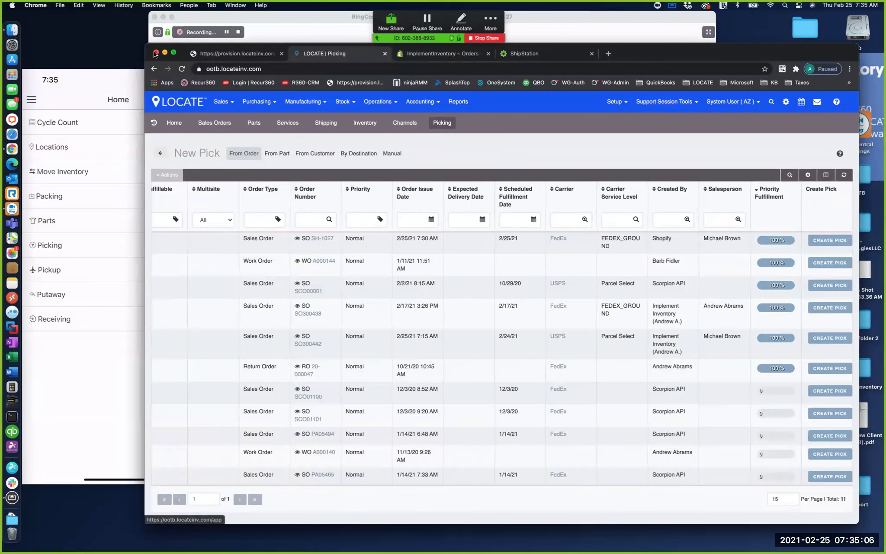
{"action": "left_click", "coordinate": [115, 83]}
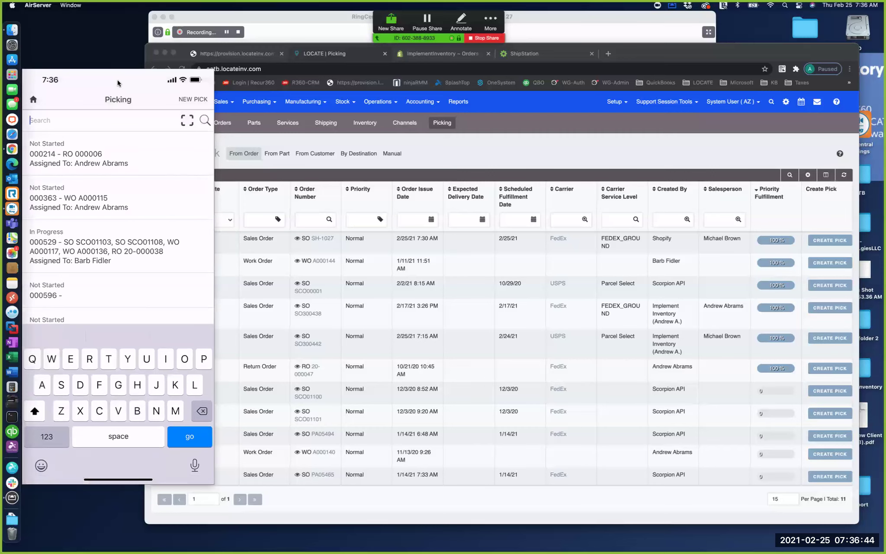
- Return to the Shopify sales order in the browser and check its picks among its operations
{"action": "left_click", "coordinate": [640, 61]}
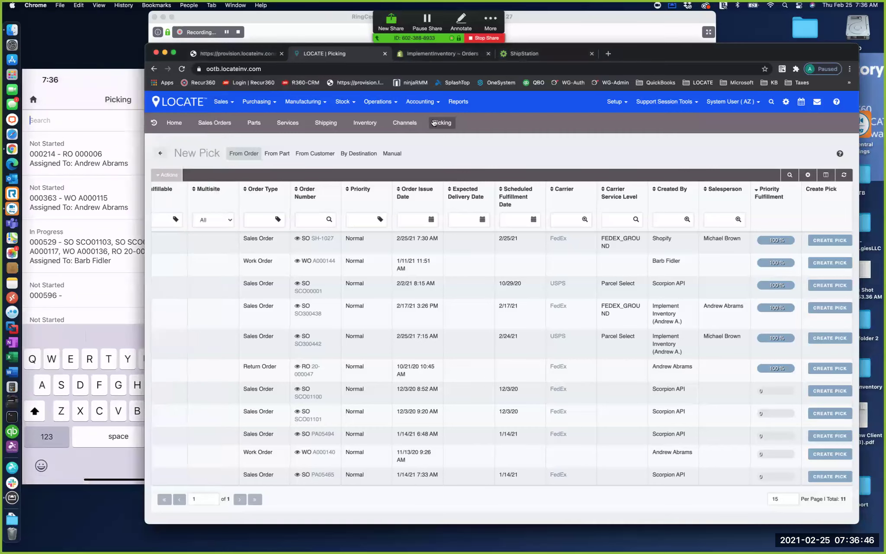
{"action": "left_click", "coordinate": [226, 124]}
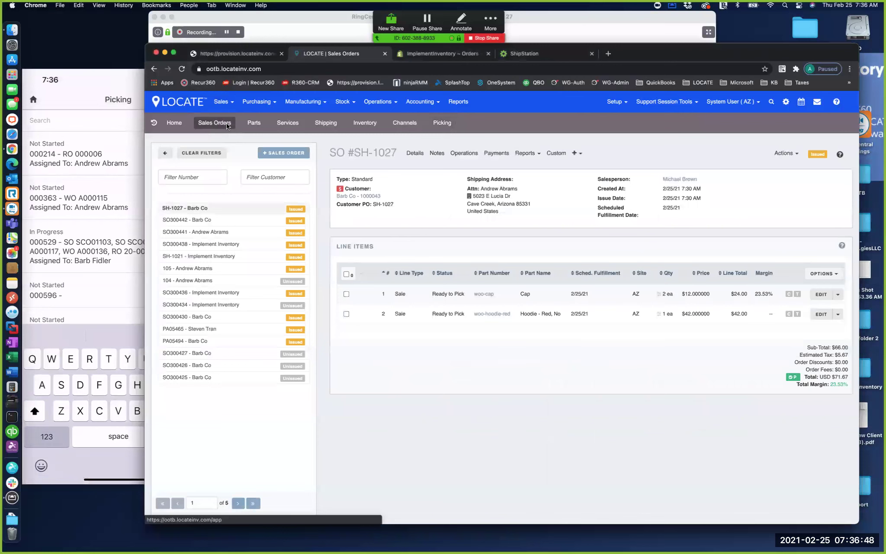
{"action": "left_click", "coordinate": [462, 153]}
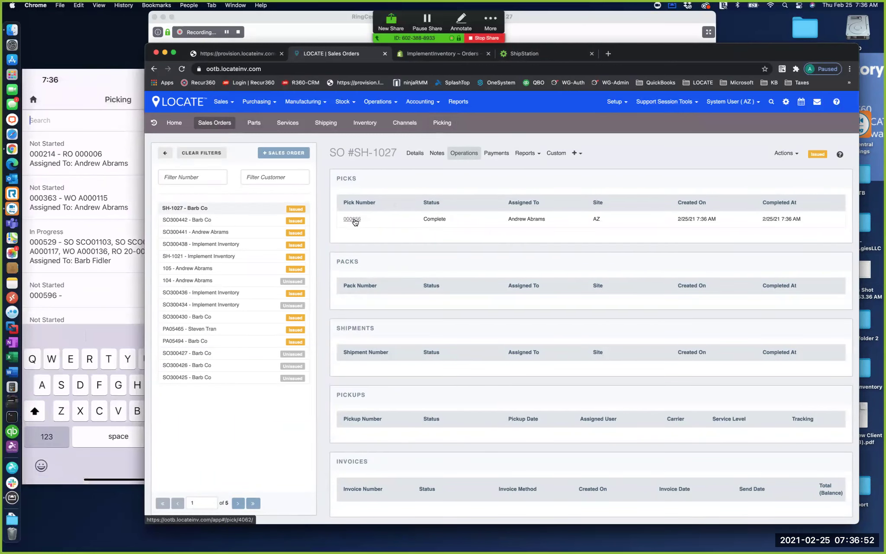
- Switch to ShipStation, update all stores and reload the orders awaiting shipment
{"action": "left_click", "coordinate": [538, 54]}
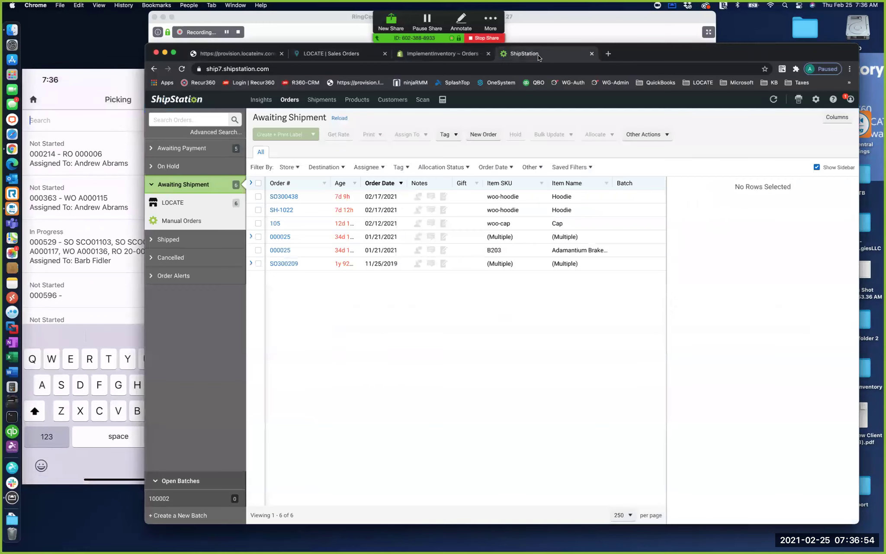
{"action": "mouse_move", "coordinate": [773, 103]}
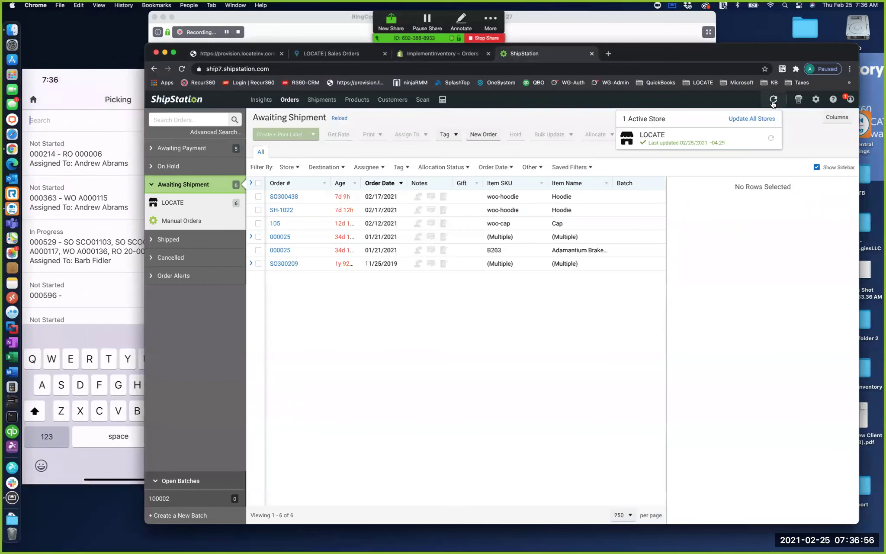
{"action": "left_click", "coordinate": [767, 119]}
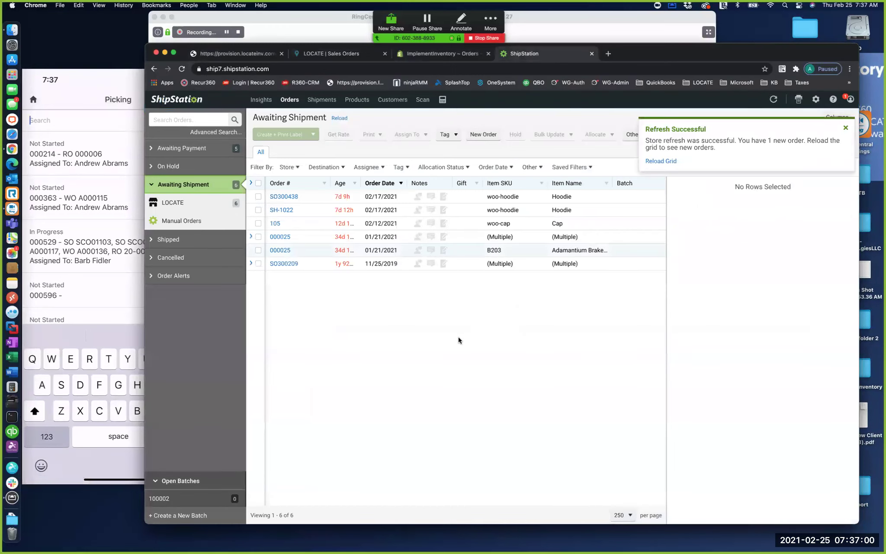
{"action": "left_click", "coordinate": [663, 160]}
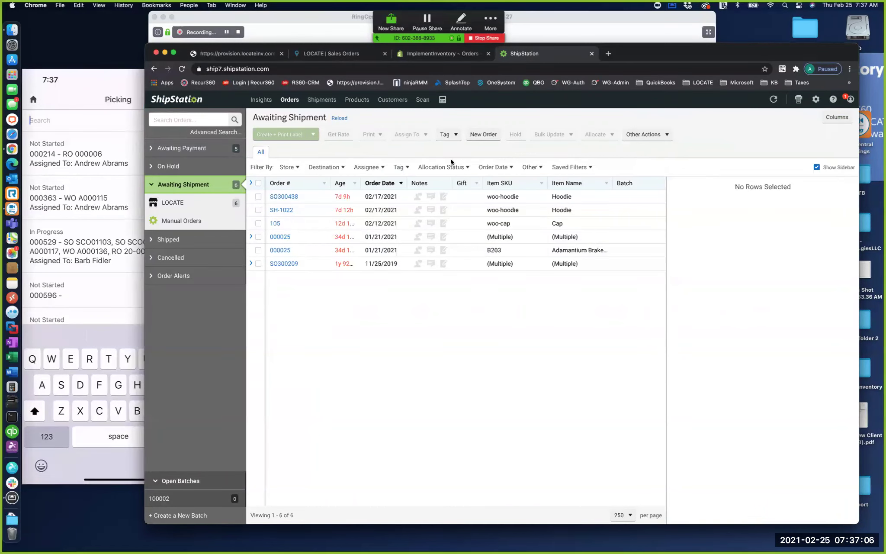
{"action": "left_click", "coordinate": [182, 69]}
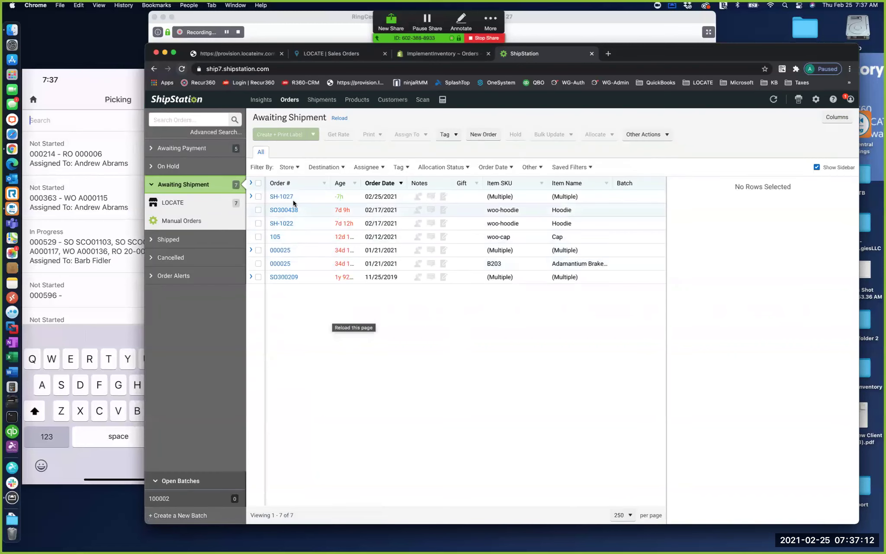
- Open the newly imported cap and hoodie order and split the red hoodie into a new shipment
{"action": "left_click", "coordinate": [251, 196]}
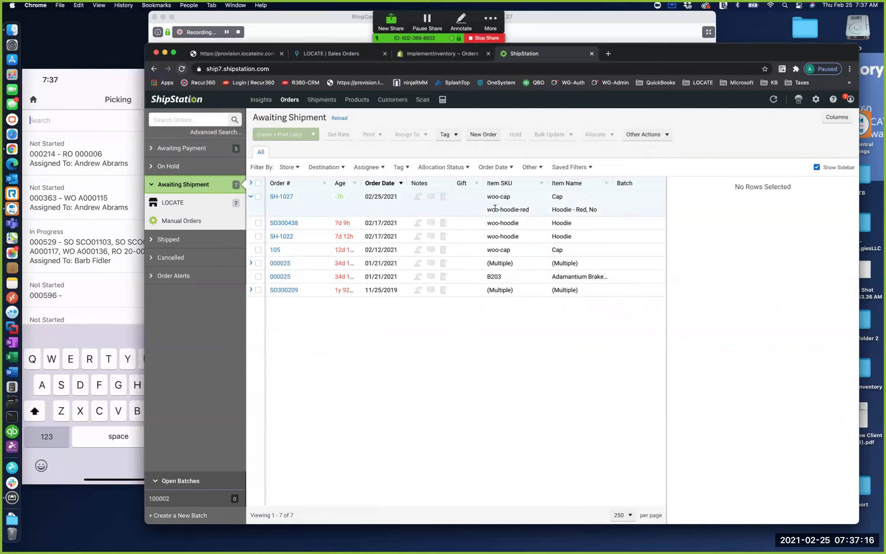
{"action": "left_click", "coordinate": [286, 198]}
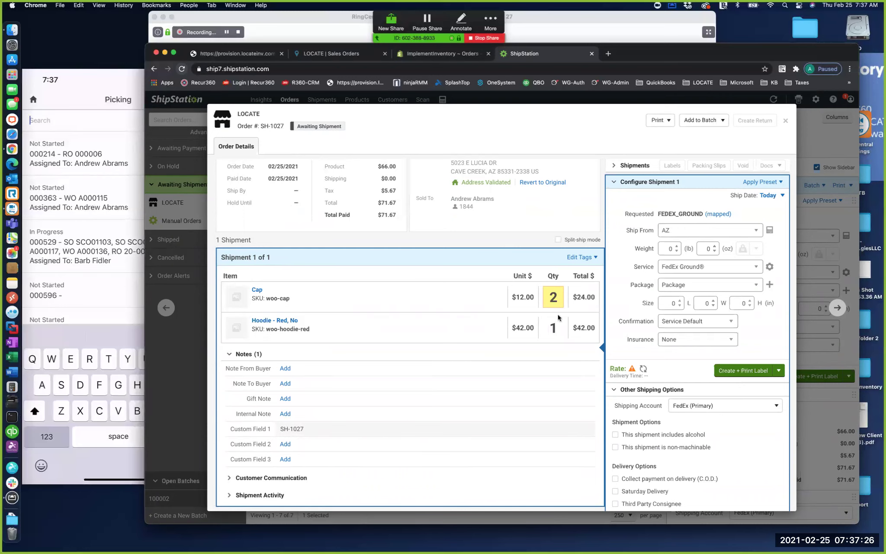
{"action": "left_click", "coordinate": [558, 239]}
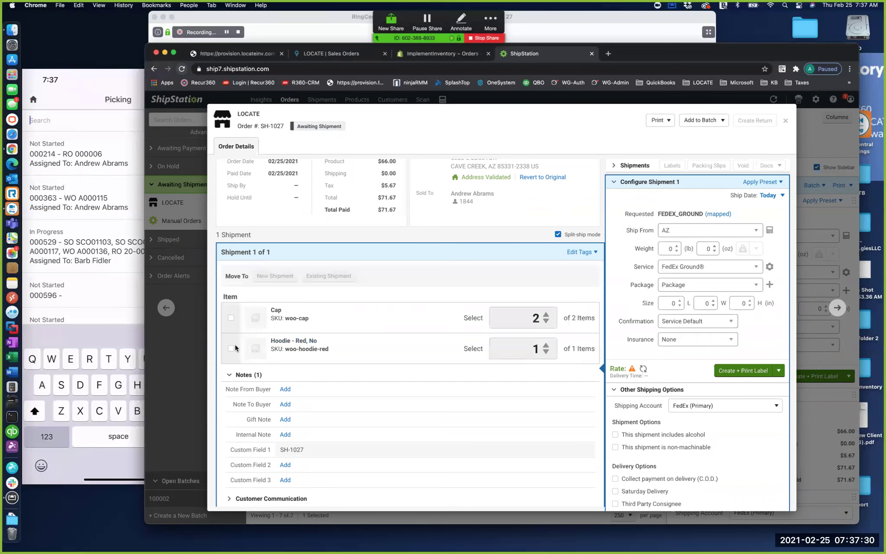
{"action": "left_click", "coordinate": [231, 348]}
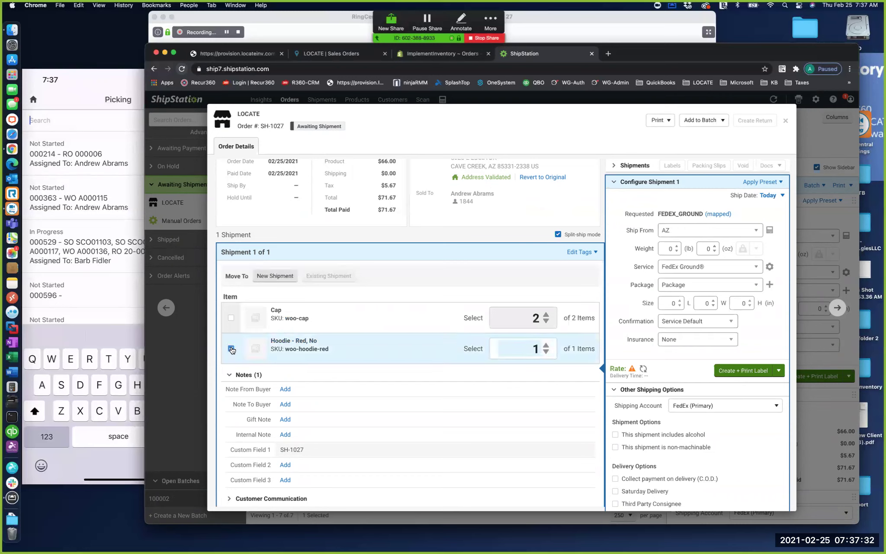
{"action": "left_click", "coordinate": [272, 275]}
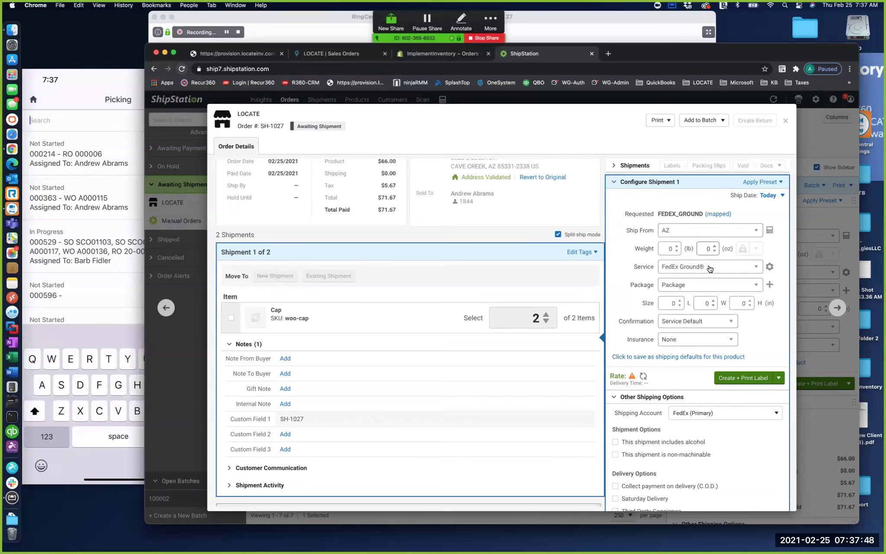
- Set the cap shipment's package size to 5 × 5 × 5 inches
{"action": "left_click", "coordinate": [670, 304]}
{"action": "type", "text": "5"}
{"action": "key", "text": "Tab"}
{"action": "type", "text": "5"}
{"action": "key", "text": "Tab"}
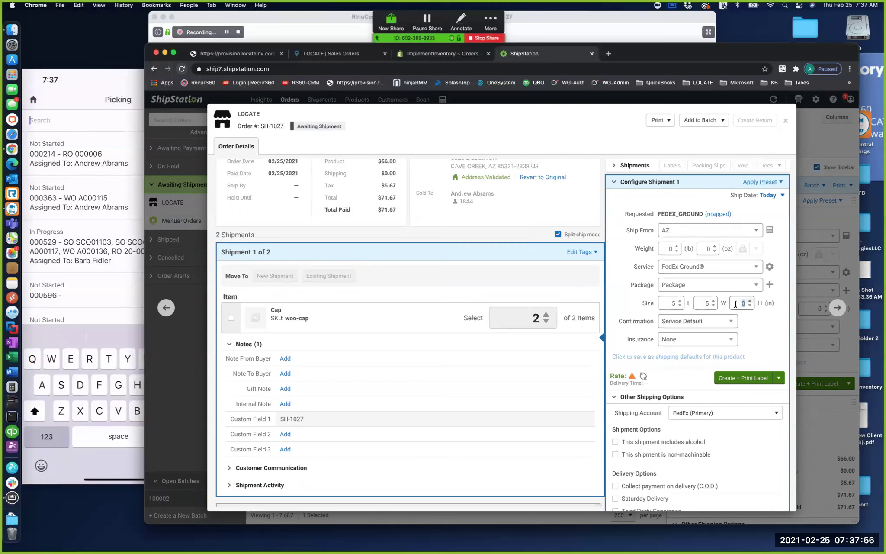
{"action": "type", "text": "5"}
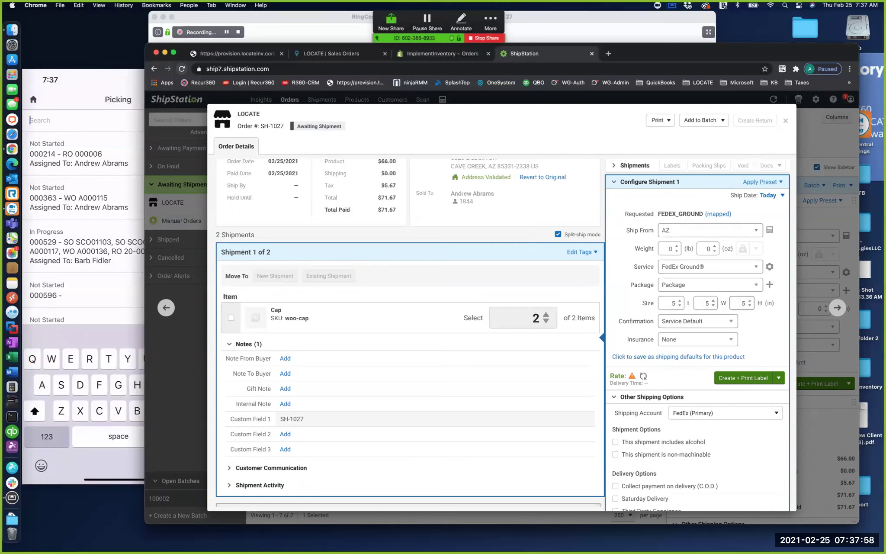
- Set the cap shipment's weight to 2 lb, check the shipping rate and close the order details
{"action": "left_click", "coordinate": [672, 250]}
{"action": "type", "text": "2"}
{"action": "key", "text": "Tab"}
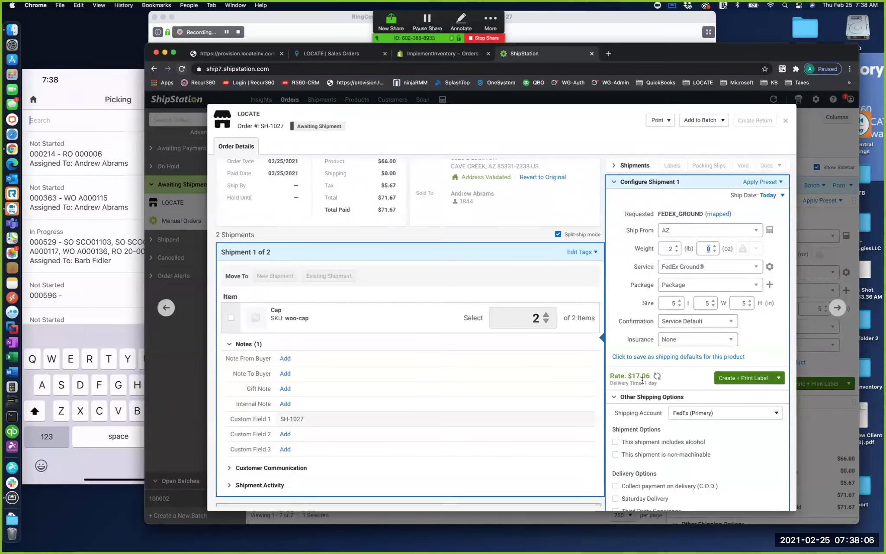
{"action": "left_click_drag", "start_coordinate": [632, 375], "coordinate": [653, 371]}
{"action": "left_click", "coordinate": [785, 122]}
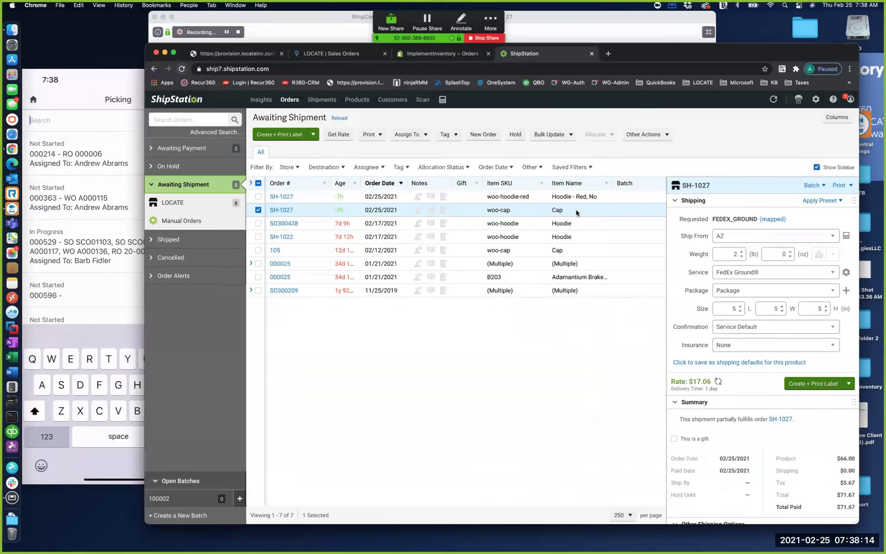
{"action": "left_click", "coordinate": [643, 134]}
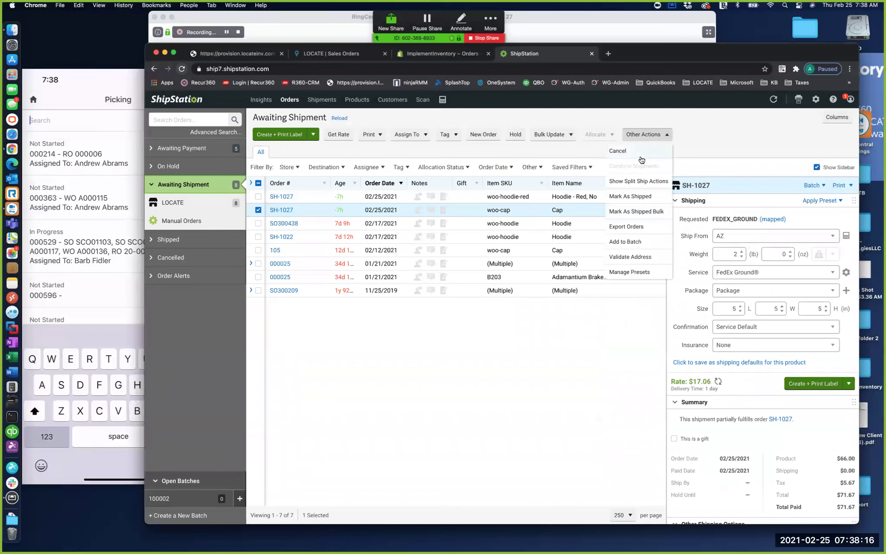
{"action": "left_click", "coordinate": [635, 197]}
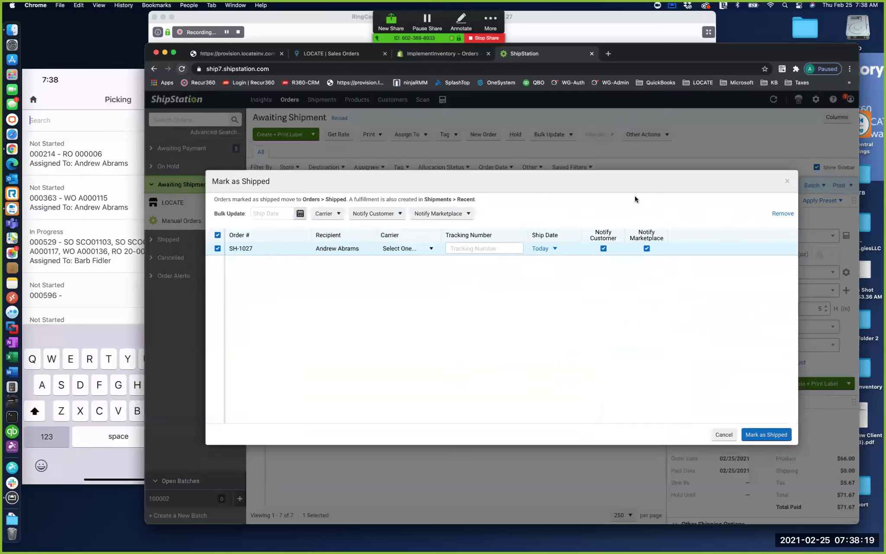
{"action": "left_click", "coordinate": [422, 249]}
{"action": "scroll", "coordinate": [416, 483], "scroll_direction": "down", "scroll_amount": 4}
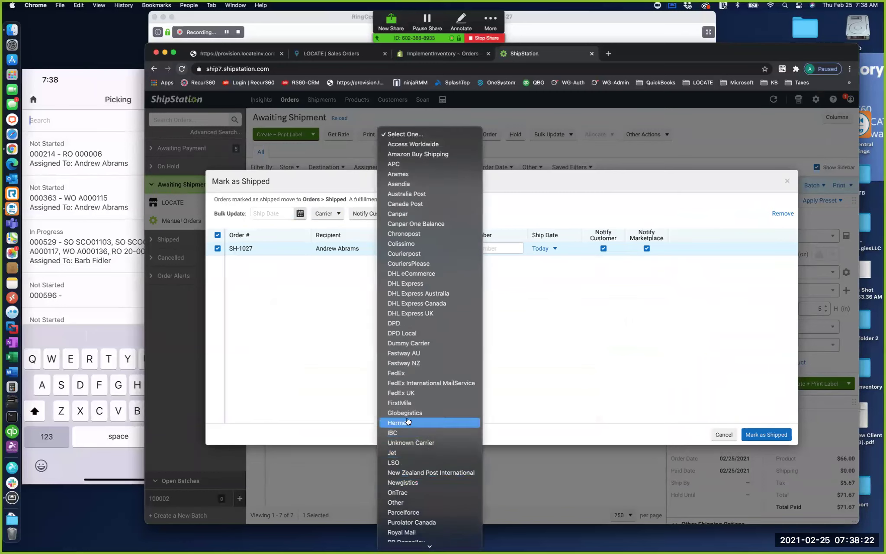
{"action": "left_click", "coordinate": [410, 373]}
{"action": "left_click", "coordinate": [458, 248]}
{"action": "type", "text": "123456"}
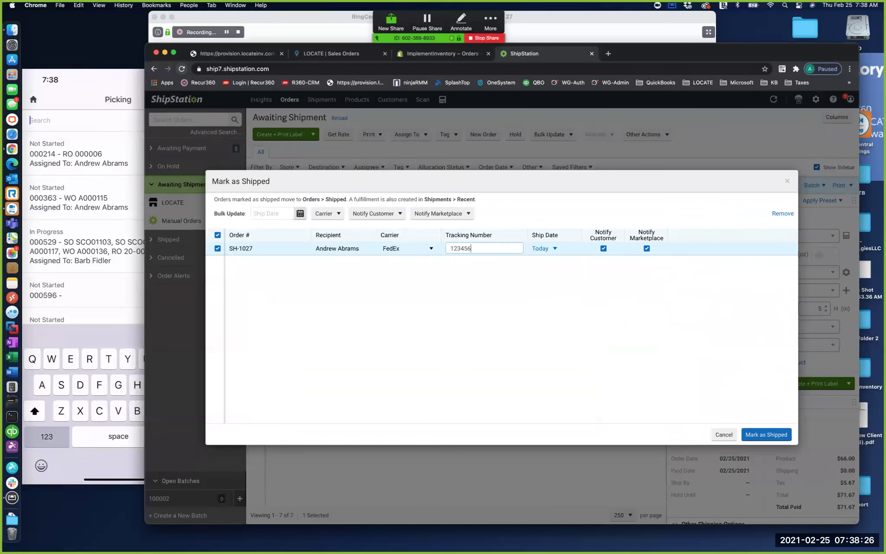
{"action": "type", "text": "7890"}
{"action": "left_click", "coordinate": [765, 435]}
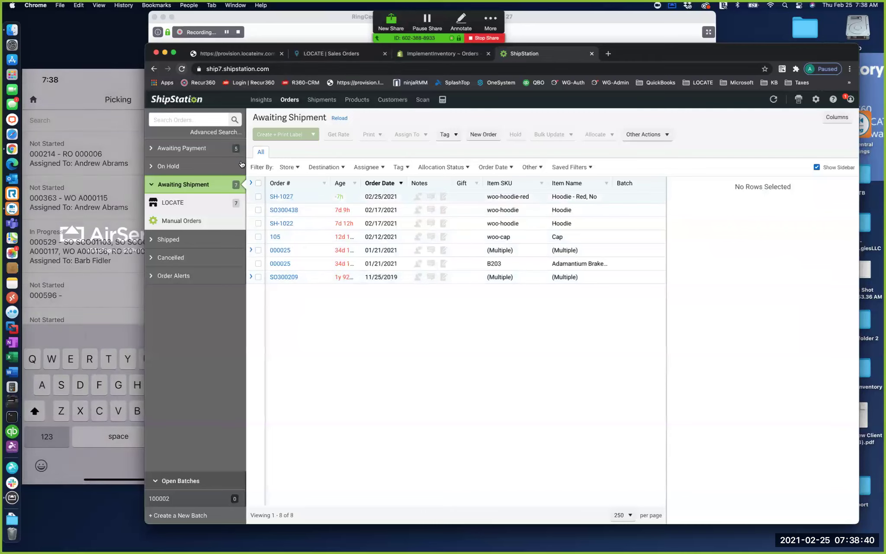
- Switch to LOCATE, open the order's completed pick and view its Pick Ticket report
{"action": "left_click", "coordinate": [353, 58]}
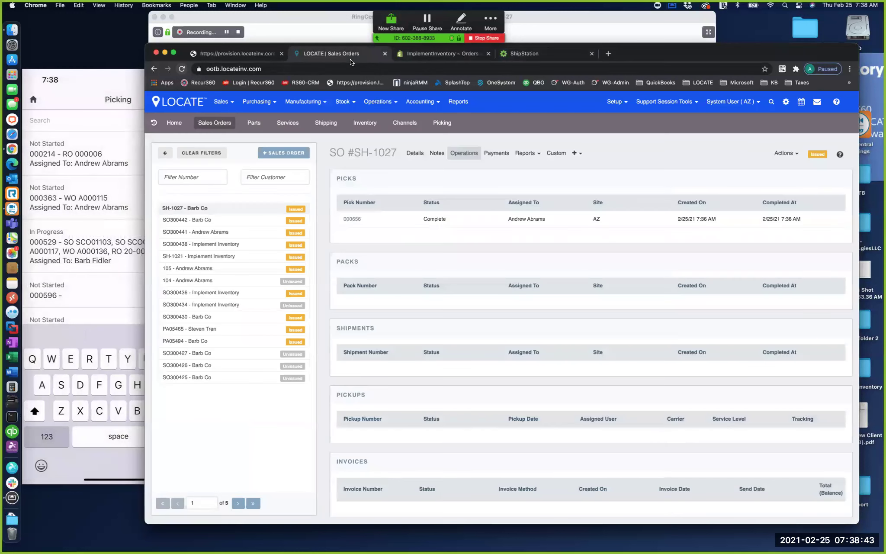
{"action": "left_click", "coordinate": [357, 220]}
{"action": "left_click", "coordinate": [304, 153]}
{"action": "left_click", "coordinate": [320, 168]}
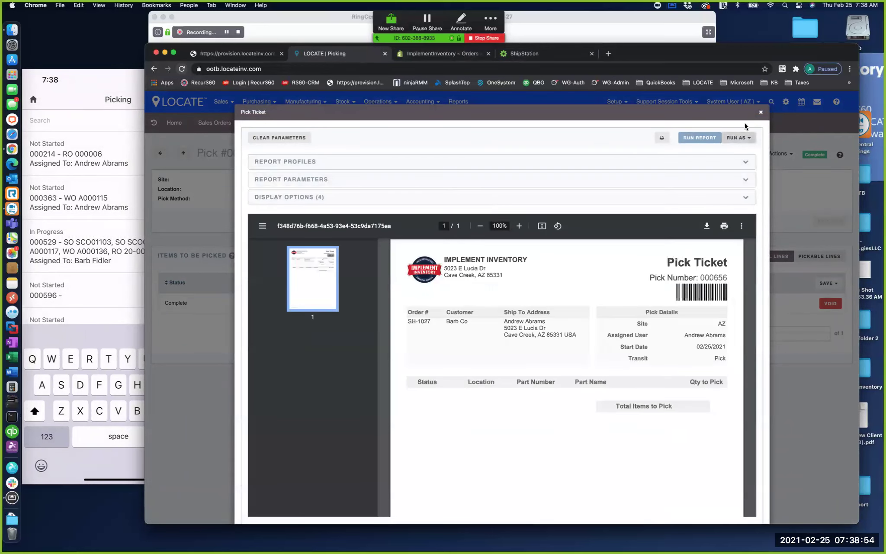
{"action": "left_click", "coordinate": [760, 113]}
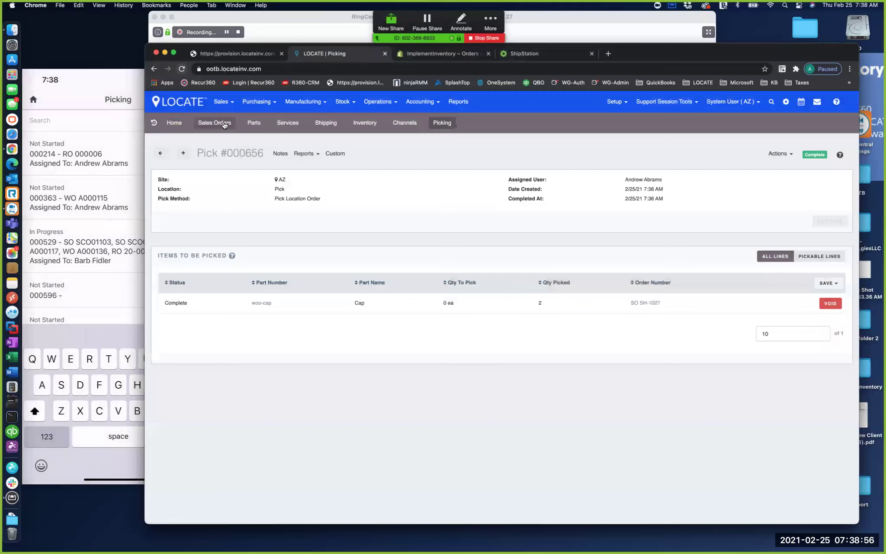
- Go back to the sales order and view its Sales Order Report
{"action": "left_click", "coordinate": [223, 124]}
{"action": "left_click", "coordinate": [527, 154]}
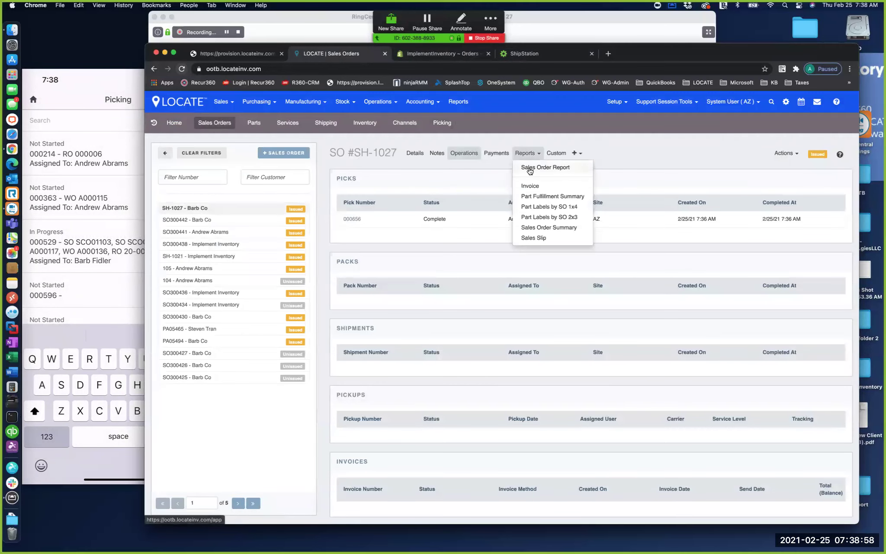
{"action": "left_click", "coordinate": [529, 170]}
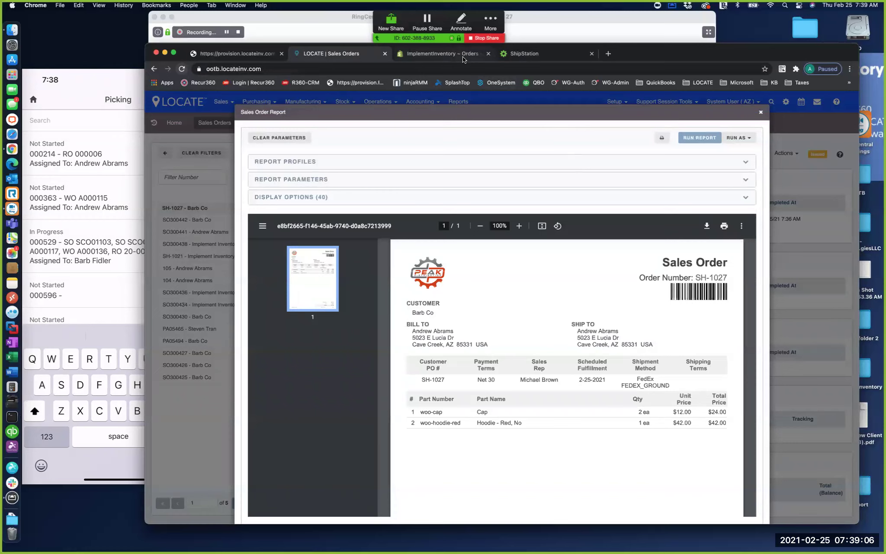
- Switch to ShipStation and update all stores to send the shipment back to LOCATE
{"action": "left_click", "coordinate": [517, 56]}
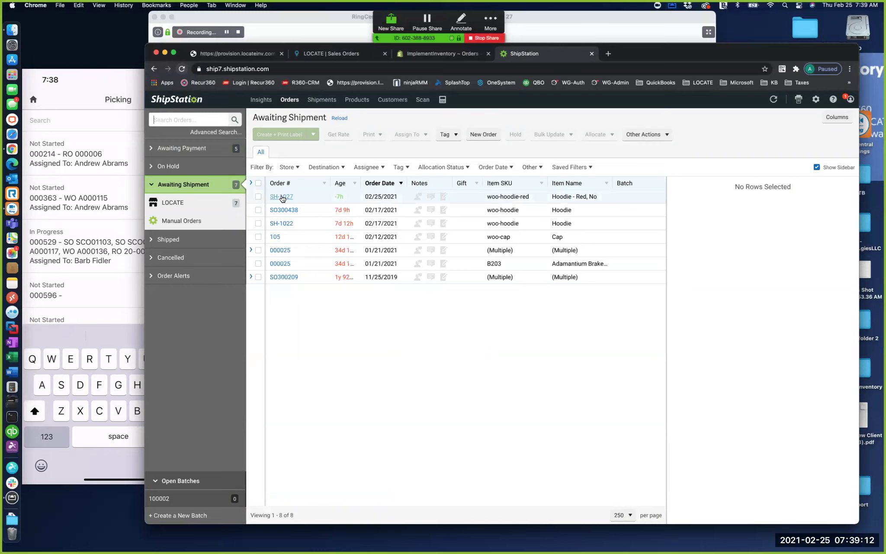
{"action": "mouse_move", "coordinate": [773, 99]}
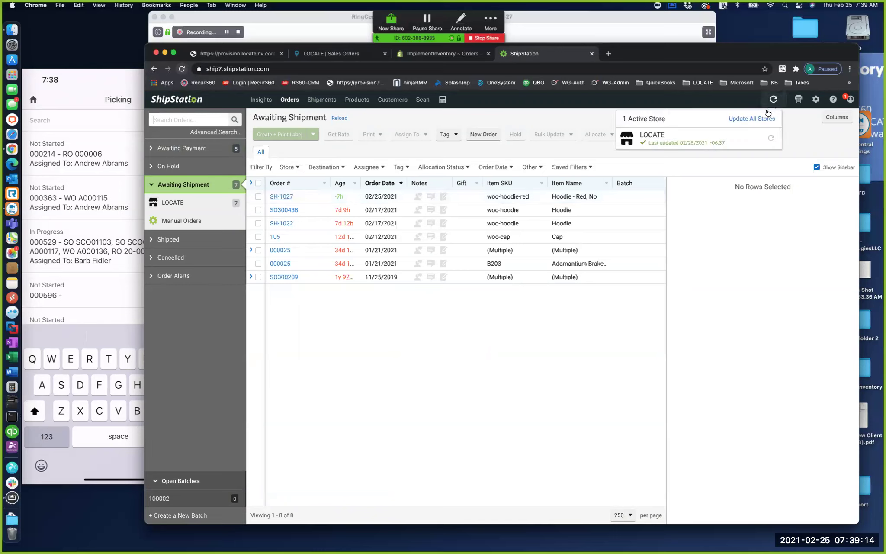
{"action": "left_click", "coordinate": [765, 119]}
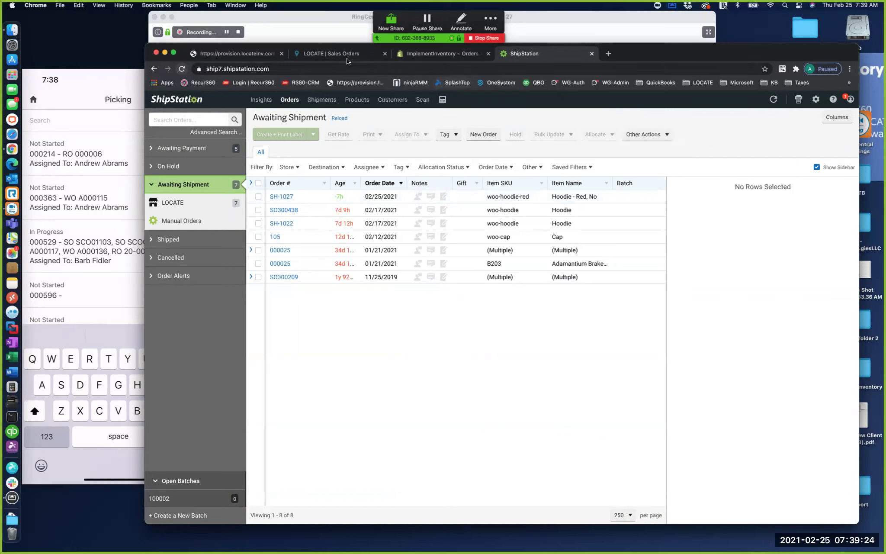
- Return to LOCATE, close the report, reload the sales order's operations and review its picks, packs, pickups and invoices
{"action": "left_click", "coordinate": [344, 56]}
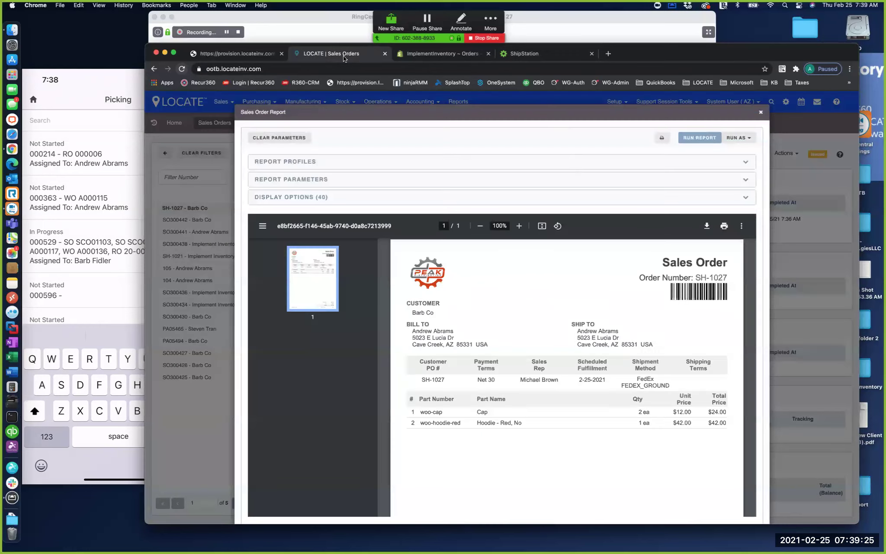
{"action": "left_click", "coordinate": [760, 112]}
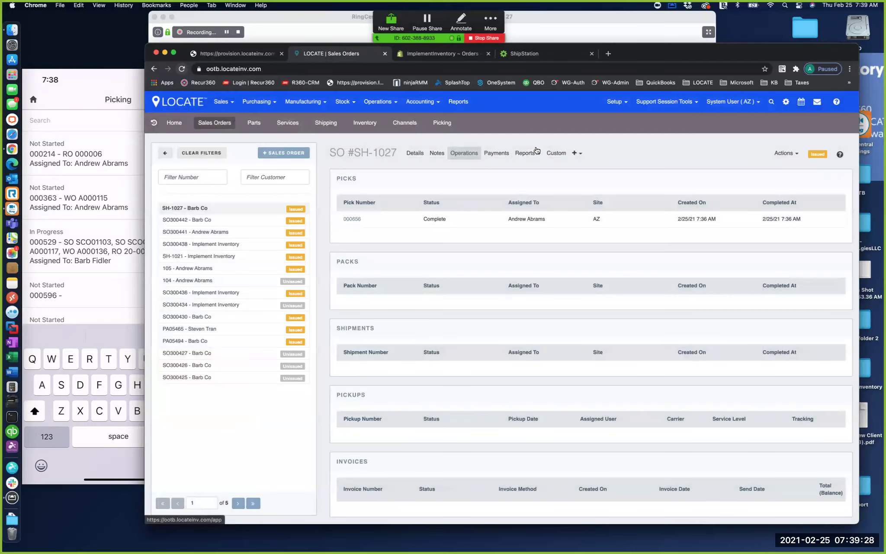
{"action": "left_click", "coordinate": [296, 124]}
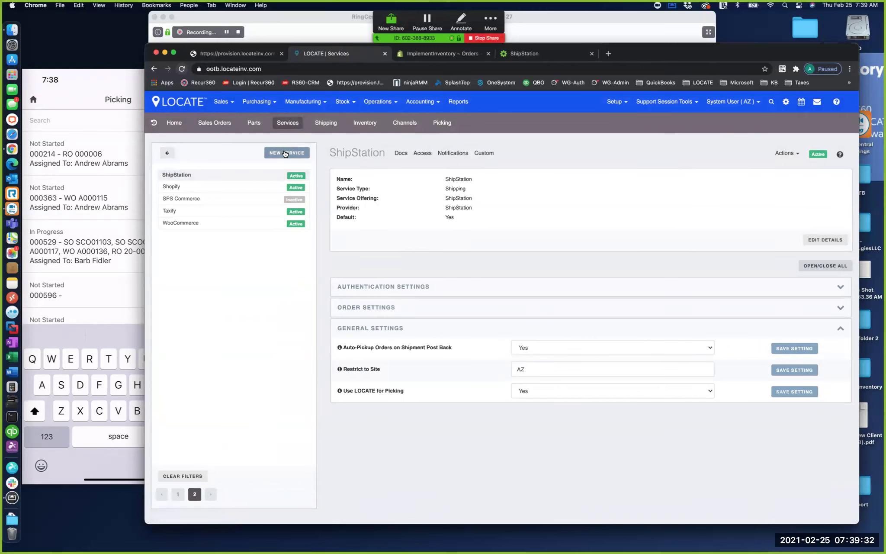
{"action": "left_click", "coordinate": [233, 124]}
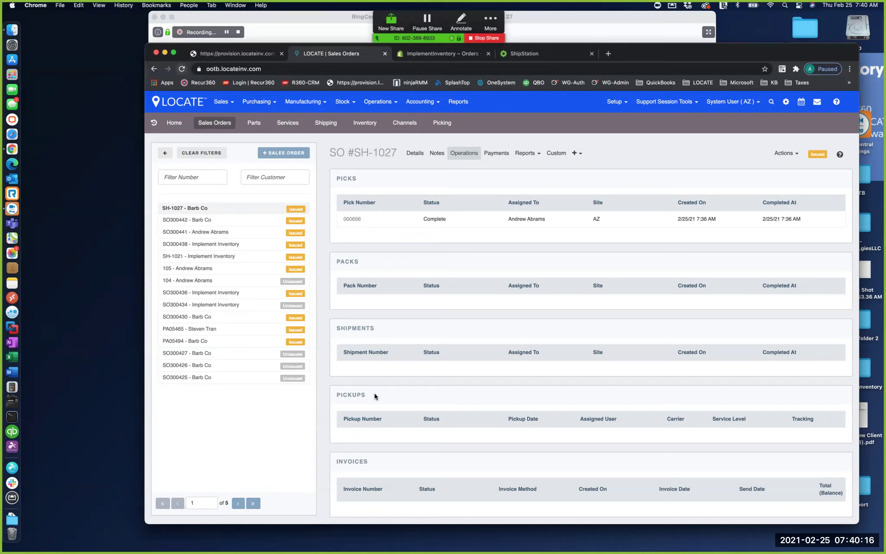
{"action": "left_click", "coordinate": [182, 69]}
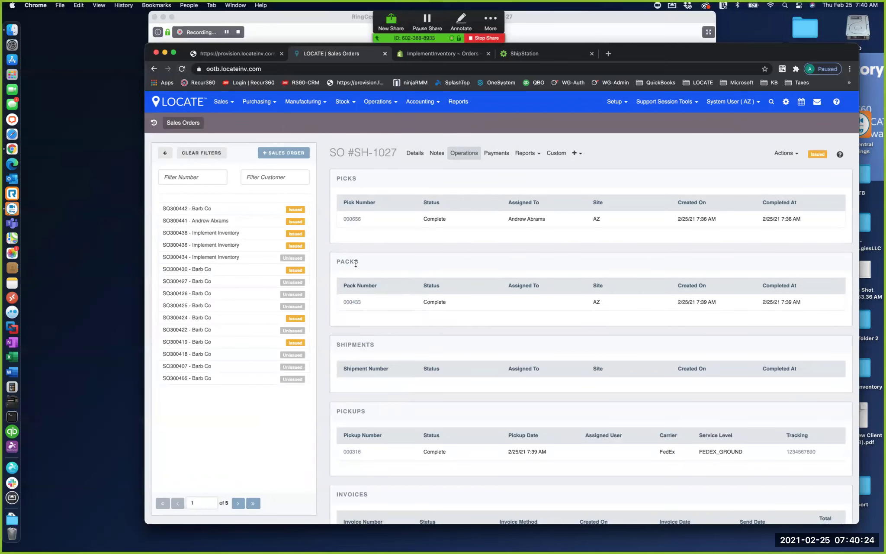
{"action": "scroll", "coordinate": [400, 406], "scroll_direction": "down", "scroll_amount": 3}
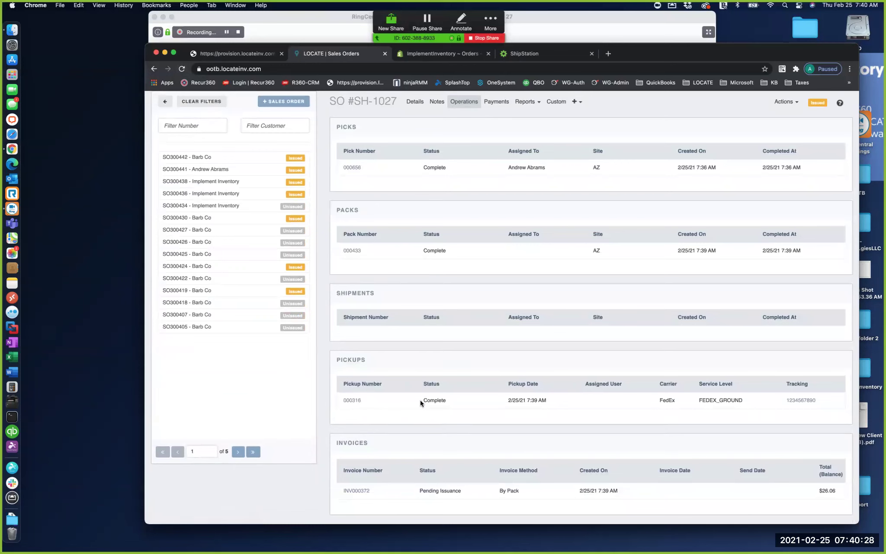
{"action": "scroll", "coordinate": [420, 400], "scroll_direction": "up", "scroll_amount": 3}
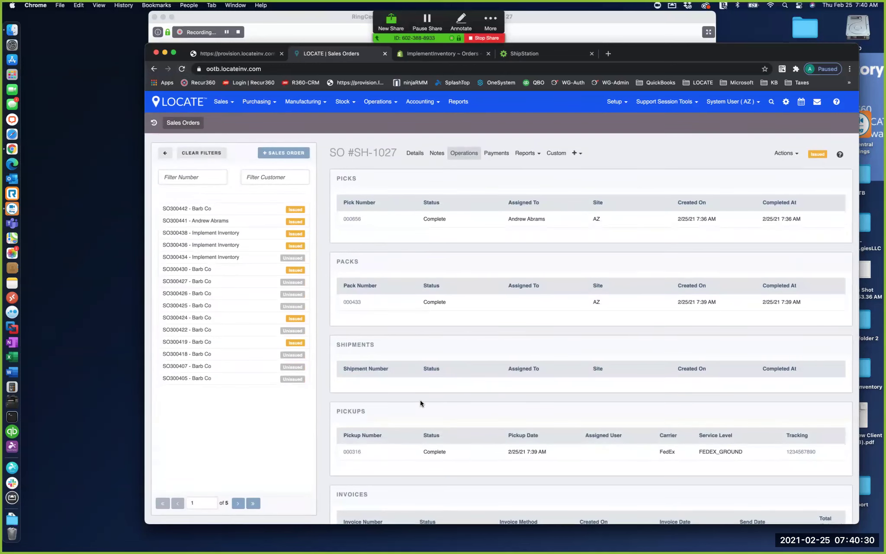
- Open the Shopify service in LOCATE and run a sync
{"action": "left_click", "coordinate": [617, 106]}
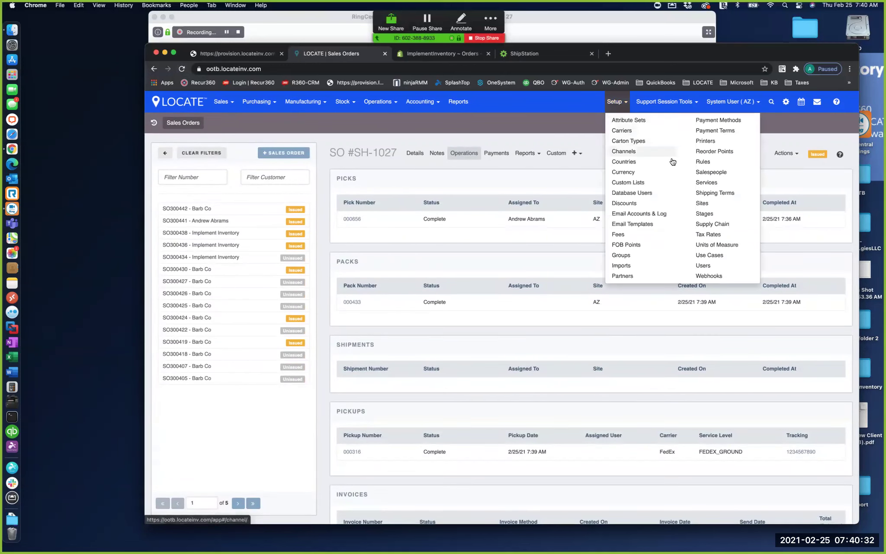
{"action": "left_click", "coordinate": [699, 183]}
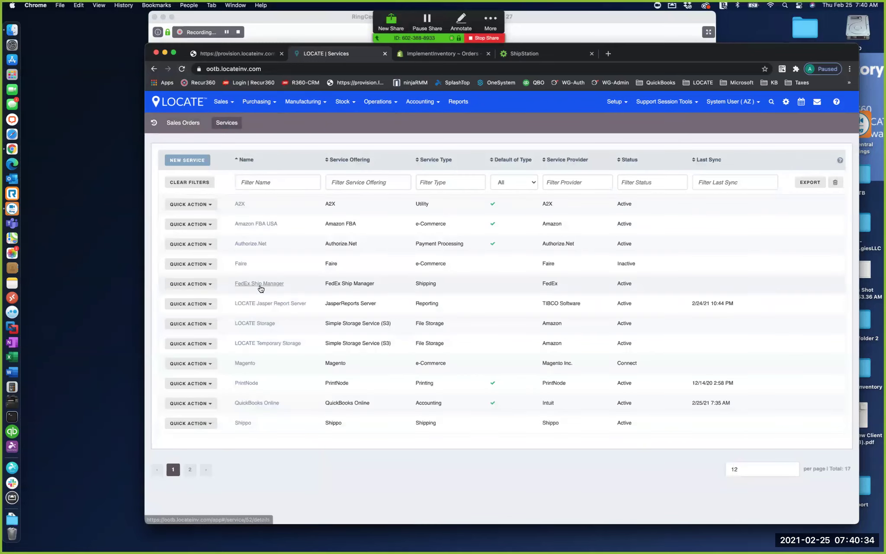
{"action": "left_click", "coordinate": [190, 469]}
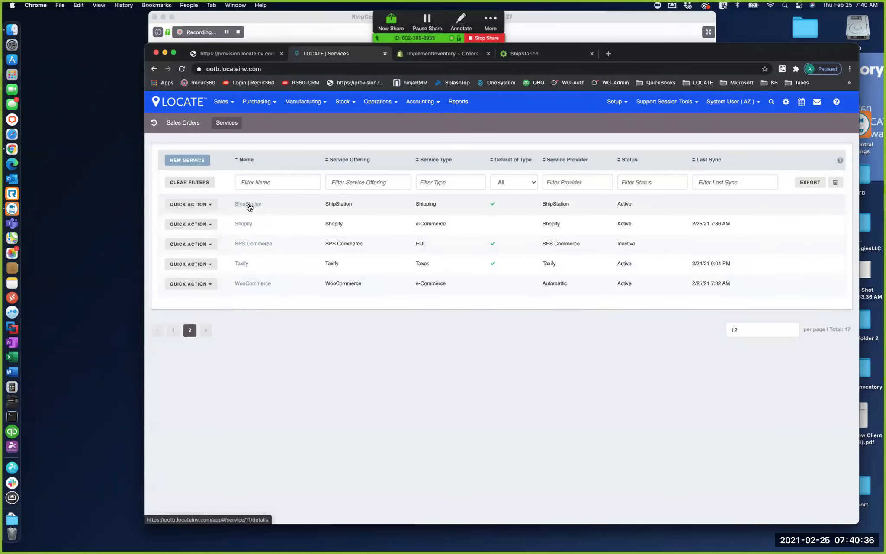
{"action": "left_click", "coordinate": [242, 225]}
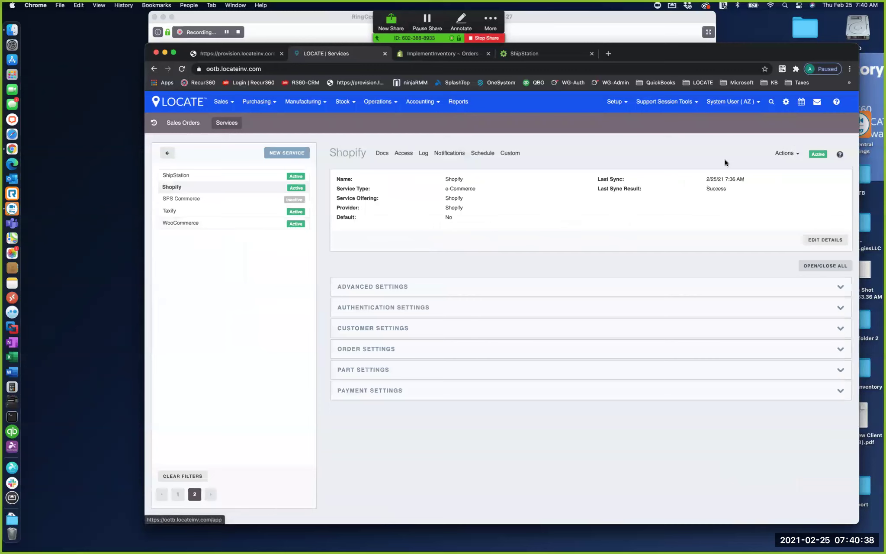
{"action": "left_click", "coordinate": [784, 153]}
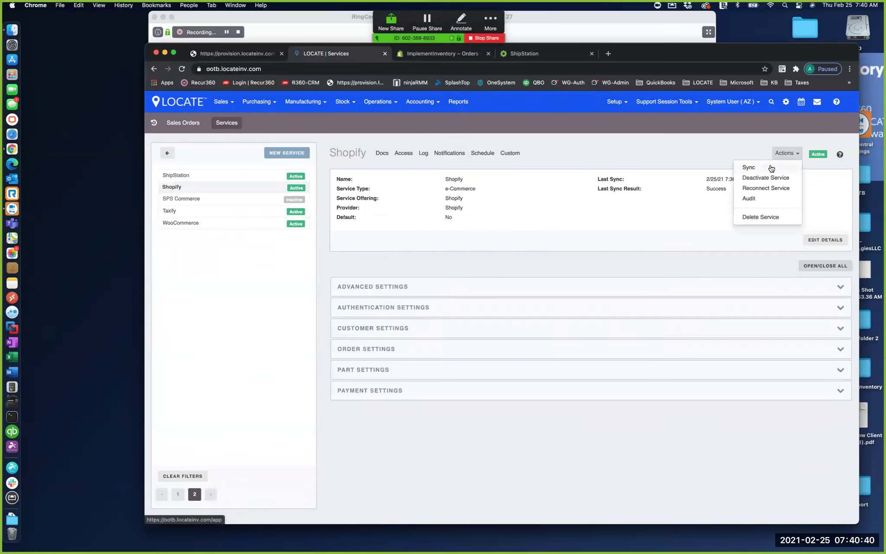
{"action": "left_click", "coordinate": [770, 166]}
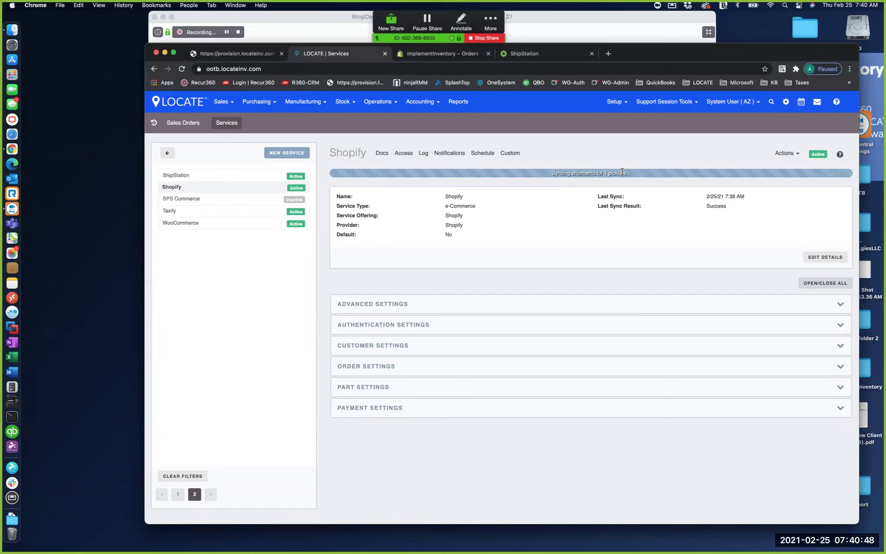
- Open the latest Shopify sync log entry and check the shipping details recorded for the order
{"action": "left_click", "coordinate": [423, 153]}
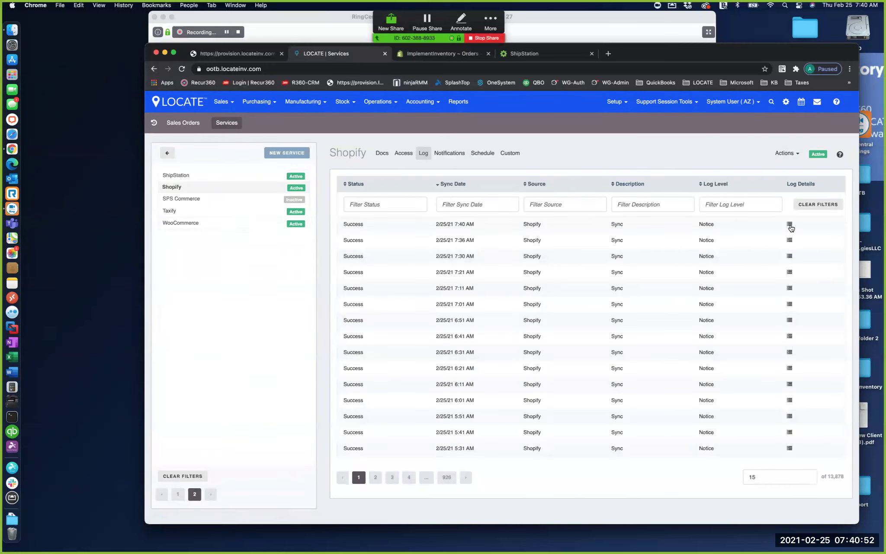
{"action": "left_click", "coordinate": [790, 225]}
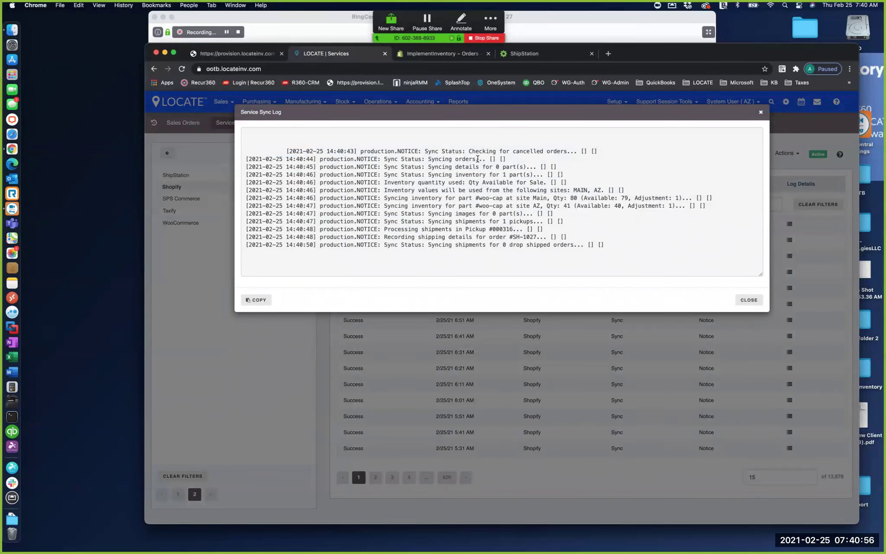
{"action": "left_click_drag", "start_coordinate": [488, 229], "coordinate": [538, 236]}
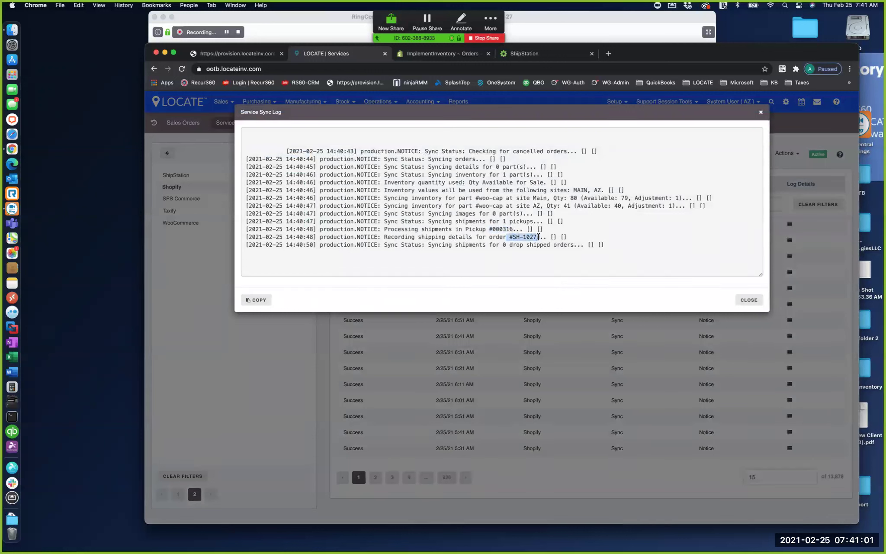
{"action": "left_click", "coordinate": [749, 300]}
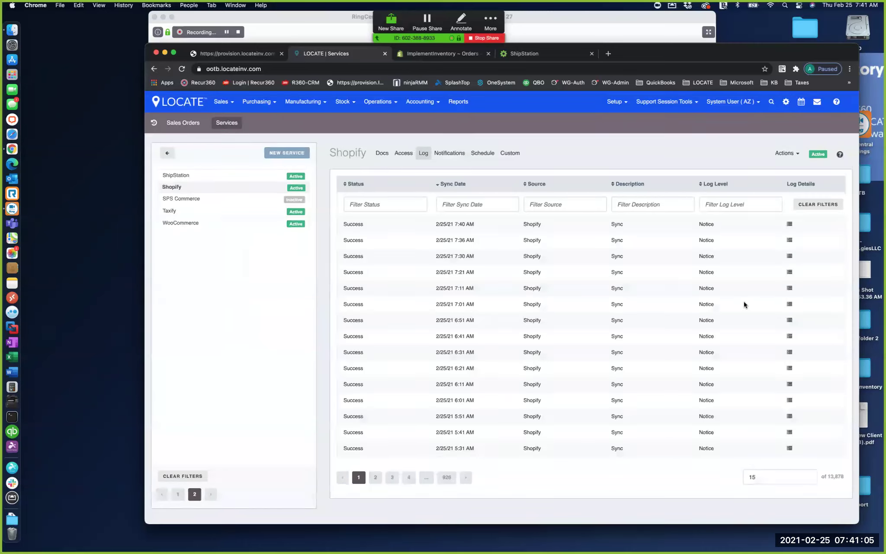
- Switch to Shopify, reload the order and review its fulfillment, tracking and timeline
{"action": "left_click", "coordinate": [452, 56]}
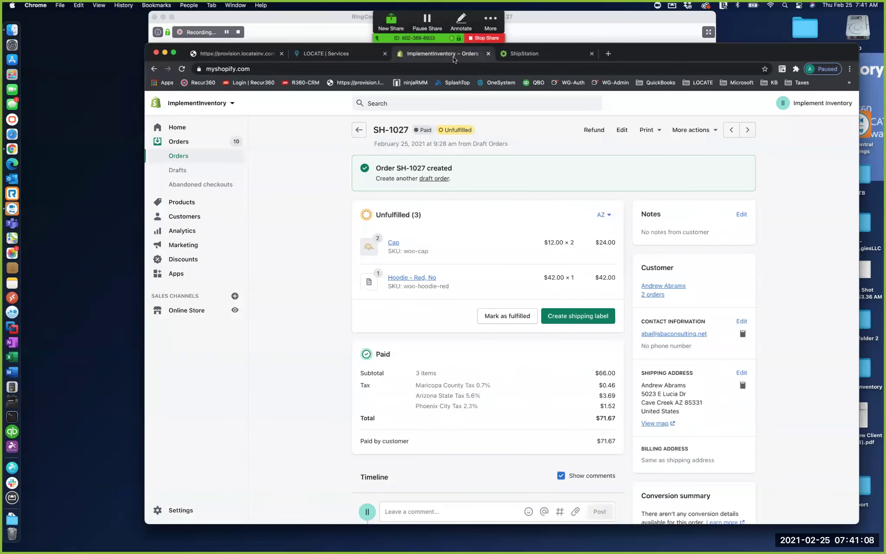
{"action": "left_click", "coordinate": [182, 69]}
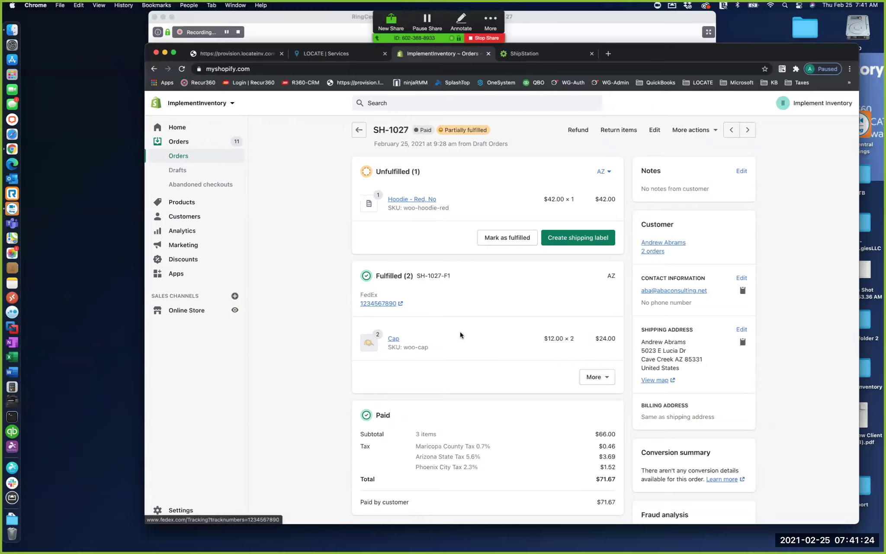
{"action": "scroll", "coordinate": [459, 331], "scroll_direction": "down", "scroll_amount": 10}
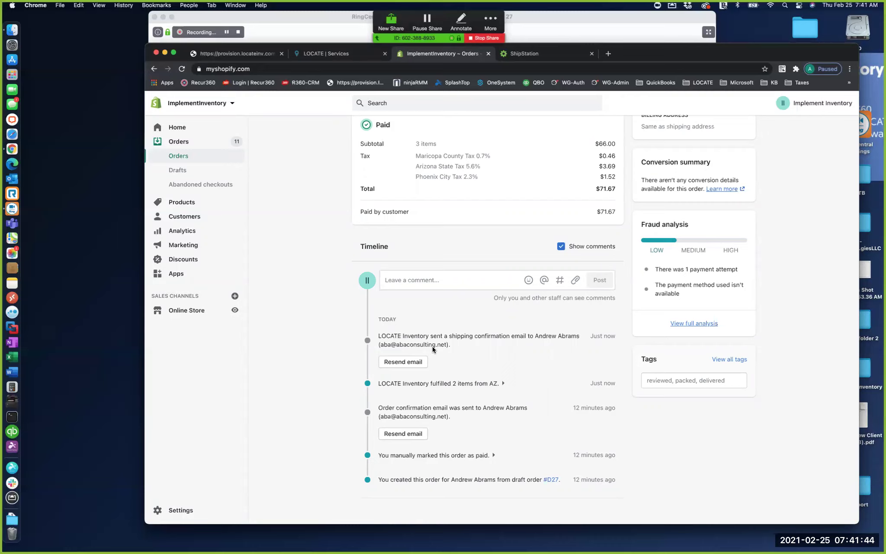
- Return to LOCATE and check the line item statuses in the sales order's details
{"action": "left_click", "coordinate": [349, 52]}
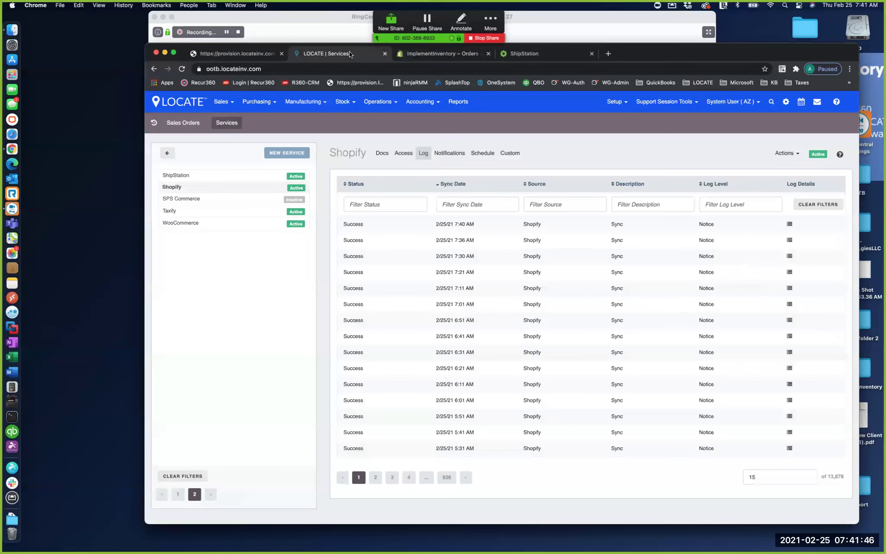
{"action": "left_click", "coordinate": [186, 122]}
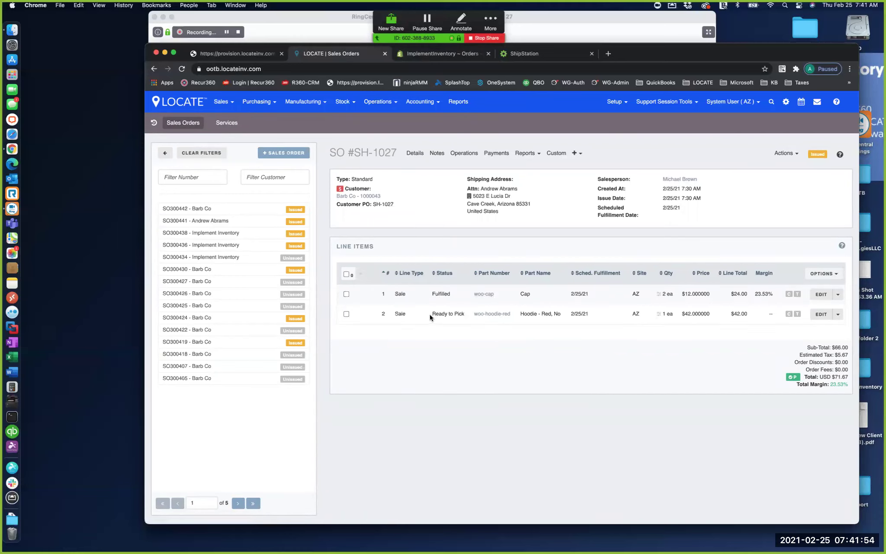
- Show inventory availability on the sales order's line items and open the woo-hoodie-red part's inventory by site
{"action": "left_click_drag", "start_coordinate": [431, 313], "coordinate": [484, 316]}
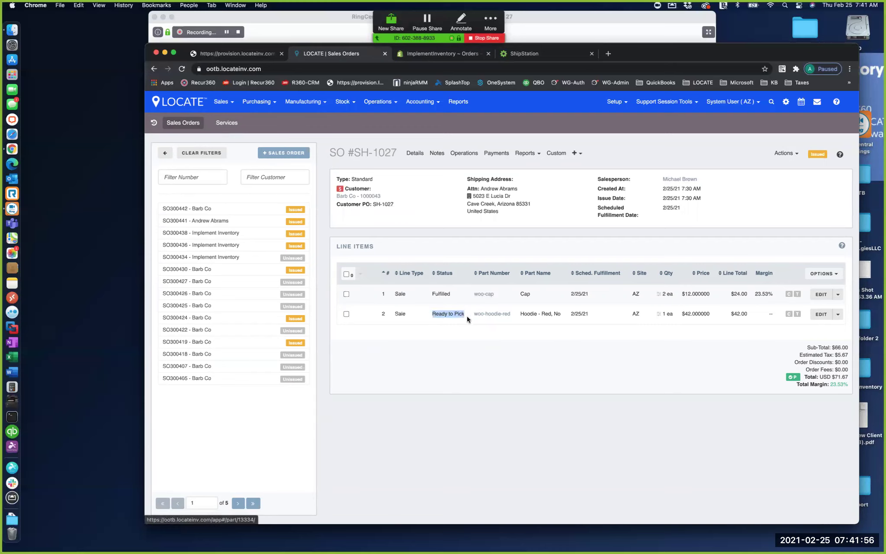
{"action": "left_click", "coordinate": [820, 275]}
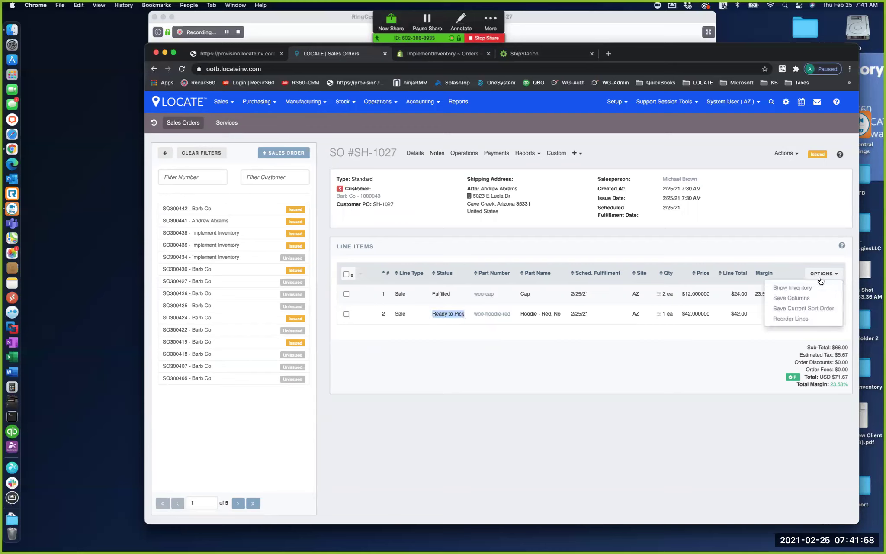
{"action": "left_click", "coordinate": [816, 289]}
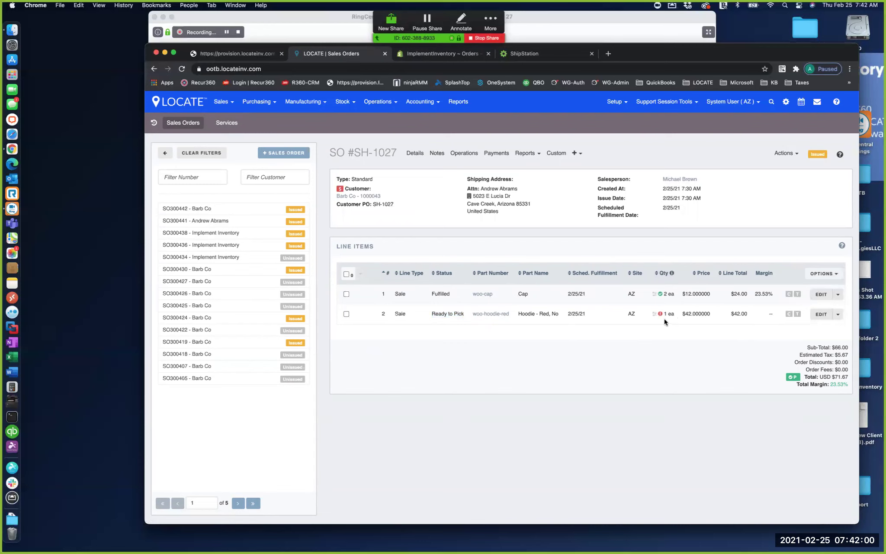
{"action": "left_click", "coordinate": [495, 314]}
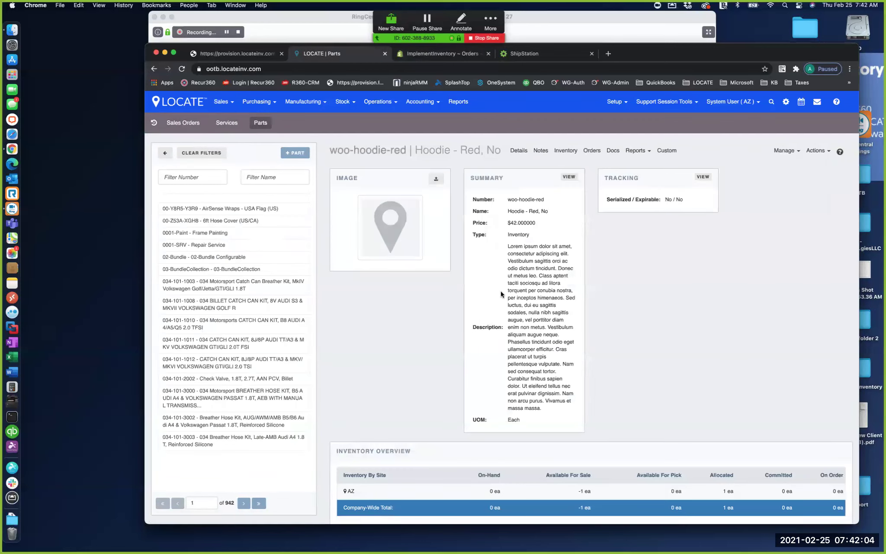
{"action": "left_click", "coordinate": [566, 152]}
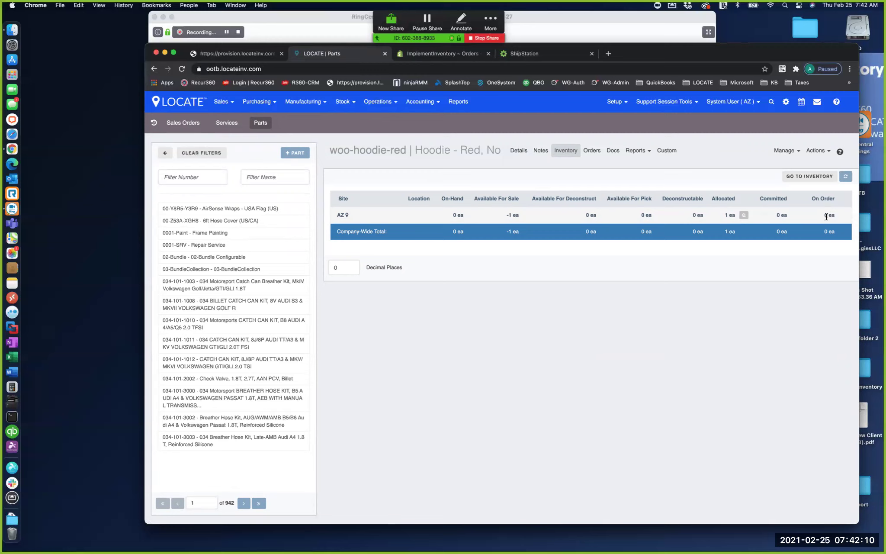
- Open the inventory dashboard, filter the over-allocated parts by "woo-" and check woo-hoodie-red's quantity on order
{"action": "left_click", "coordinate": [343, 103]}
{"action": "left_click", "coordinate": [349, 131]}
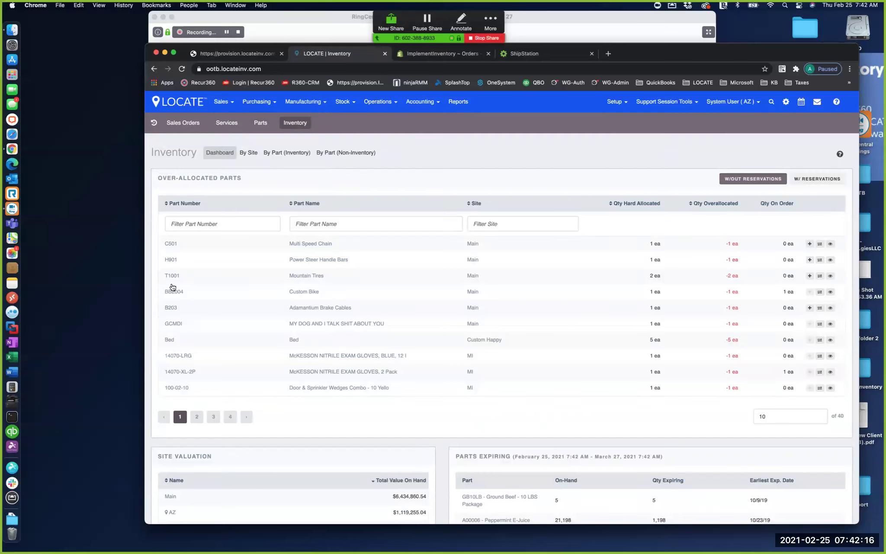
{"action": "left_click", "coordinate": [198, 224]}
{"action": "type", "text": "woo-"}
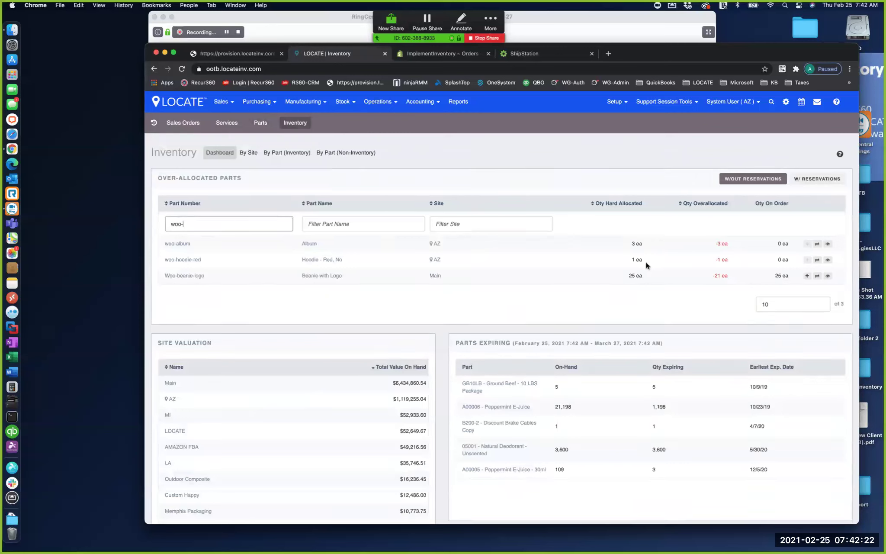
{"action": "left_click_drag", "start_coordinate": [788, 260], "coordinate": [773, 261]}
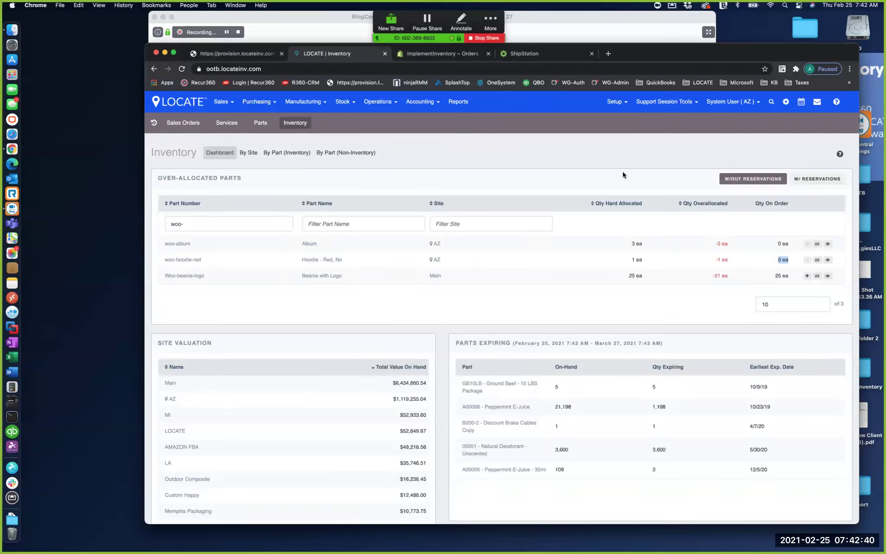
- Switch to Shopify to review order SH-1027's unfulfilled item, and return to LOCATE to view the sales order's operations
{"action": "left_click", "coordinate": [442, 54]}
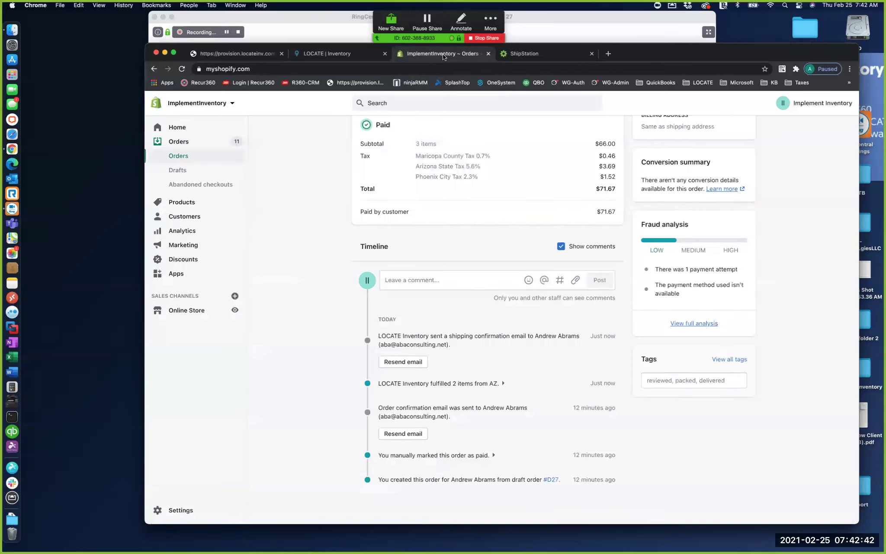
{"action": "scroll", "coordinate": [465, 193], "scroll_direction": "up", "scroll_amount": 7}
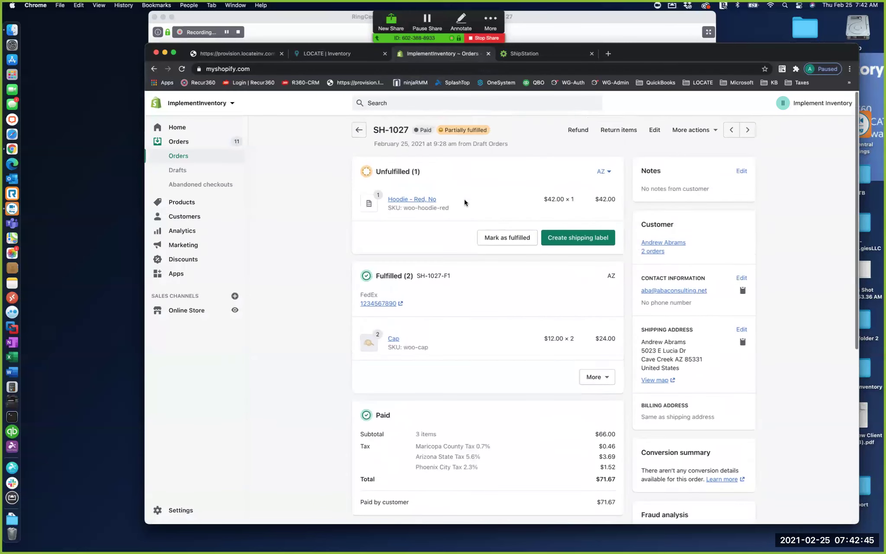
{"action": "left_click", "coordinate": [338, 57]}
{"action": "left_click", "coordinate": [183, 122]}
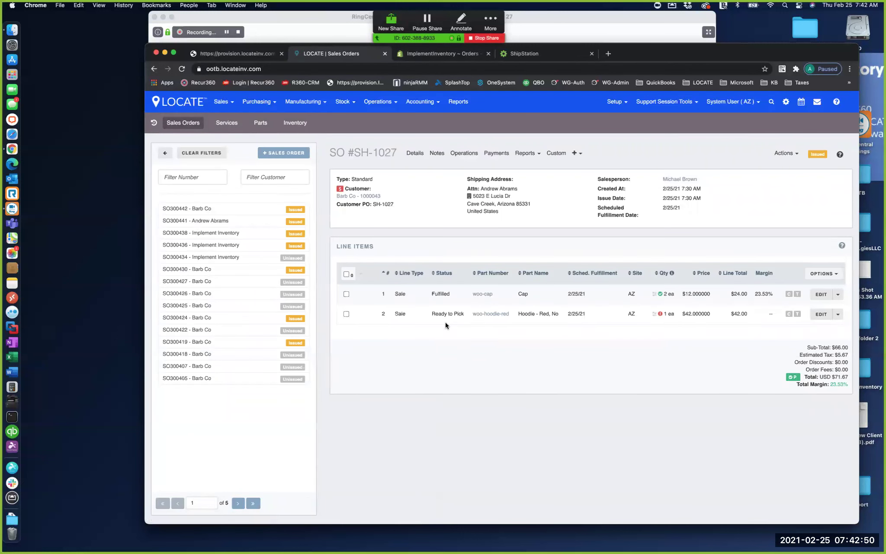
{"action": "left_click", "coordinate": [455, 155]}
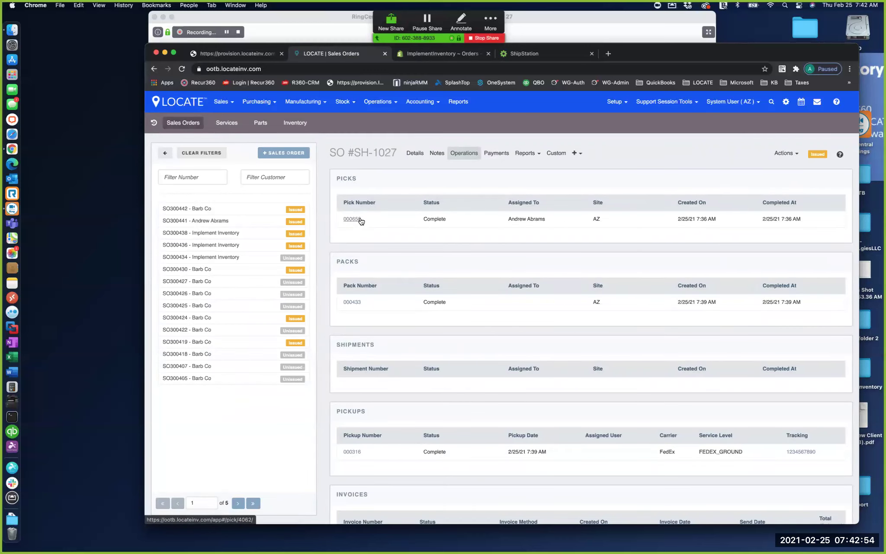
- Switch to ShipStation to check order SH-1027 awaiting shipment, and return to LOCATE to open the order's woo-hoodie-red part
{"action": "left_click", "coordinate": [522, 52]}
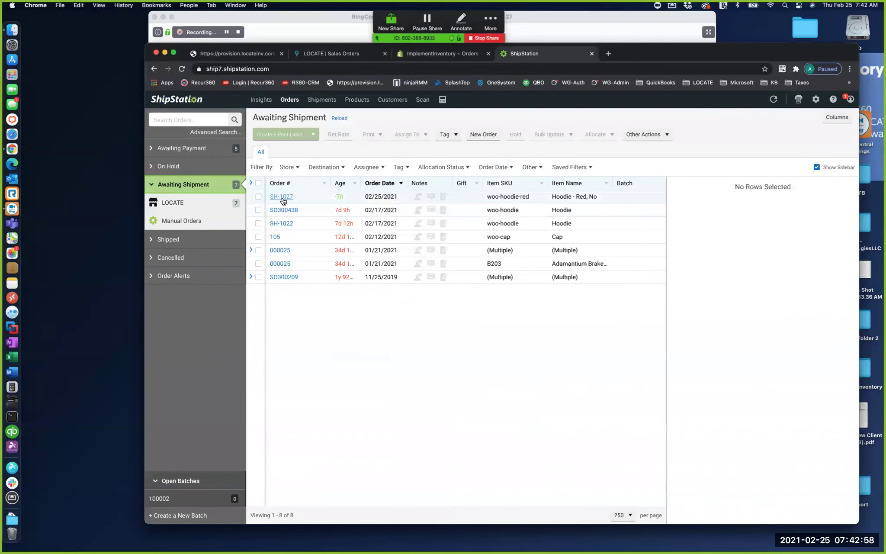
{"action": "left_click", "coordinate": [251, 250]}
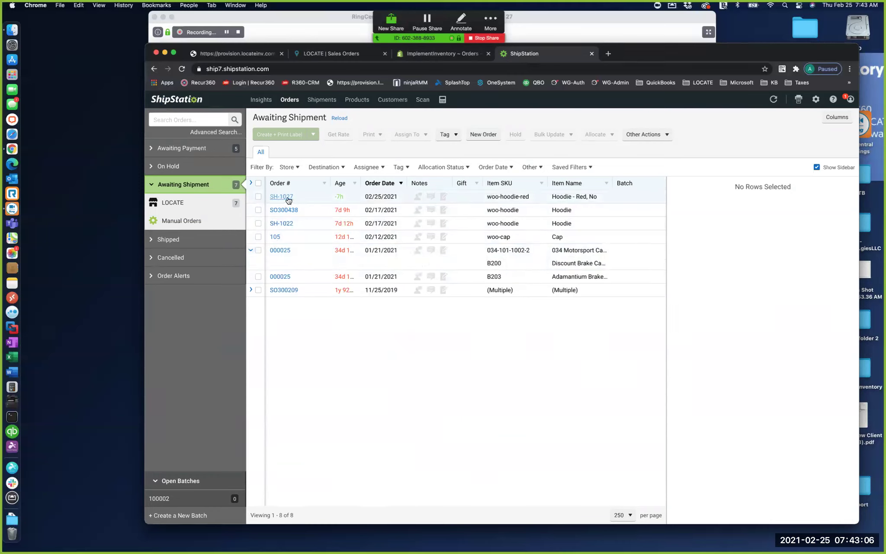
{"action": "left_click", "coordinate": [334, 54]}
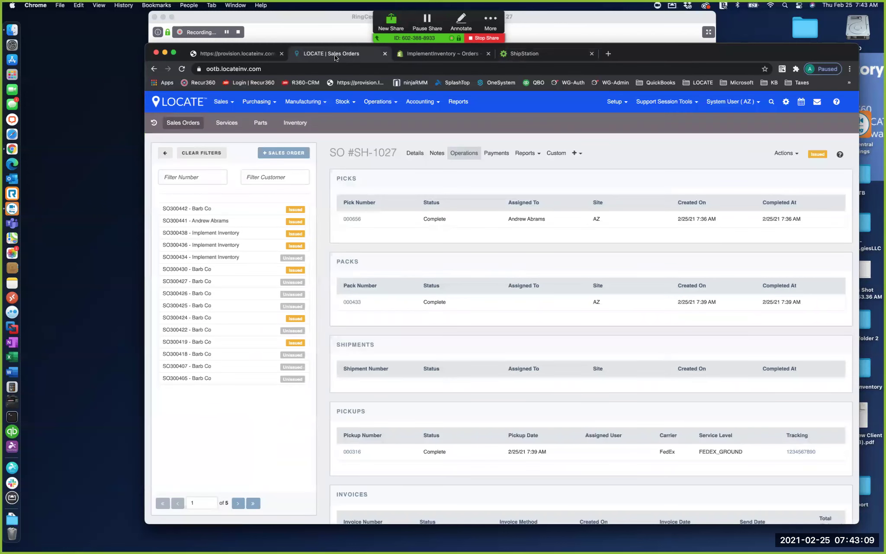
{"action": "left_click", "coordinate": [367, 159]}
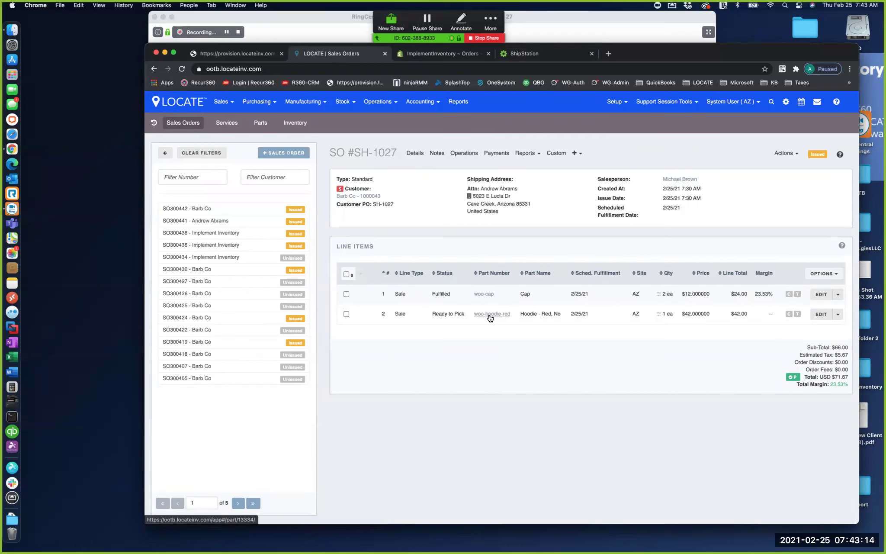
{"action": "left_click", "coordinate": [490, 315]}
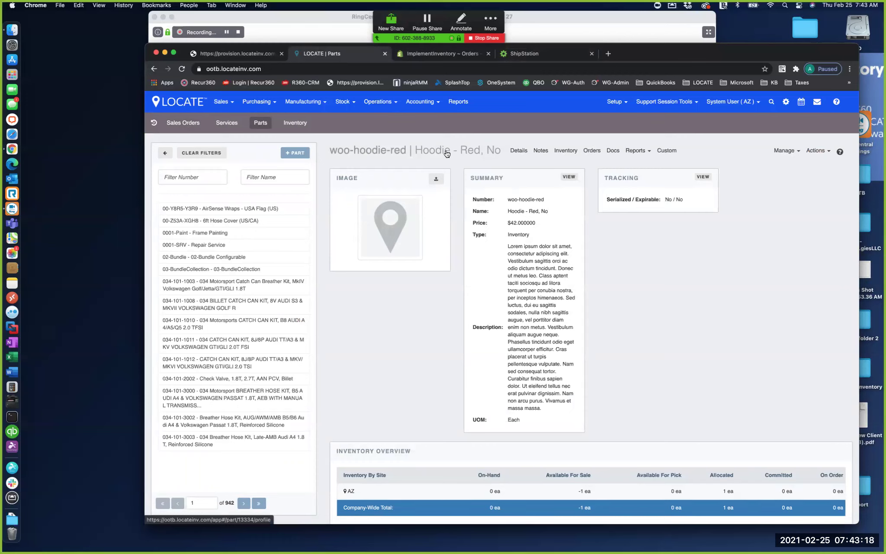
- Create and save a new purchase order for the vendor LOCATE Inventory
{"action": "left_click", "coordinate": [270, 103]}
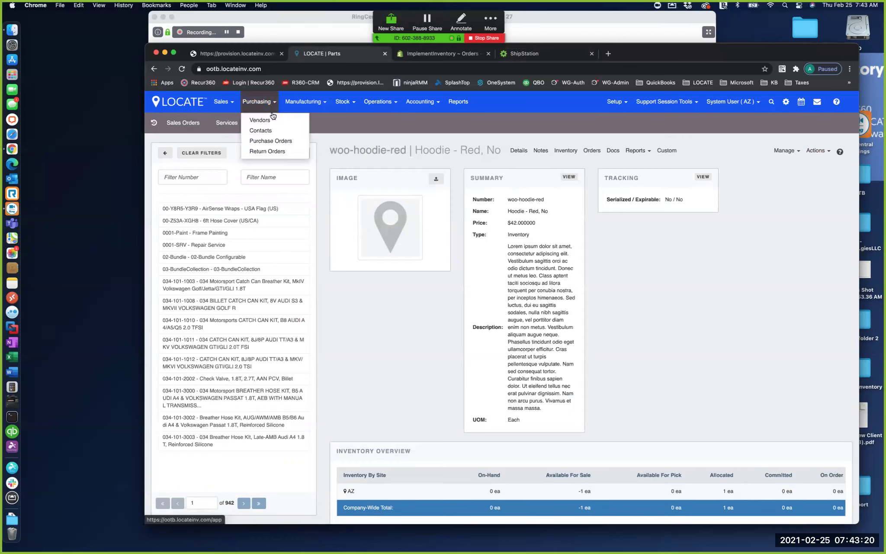
{"action": "left_click", "coordinate": [265, 138]}
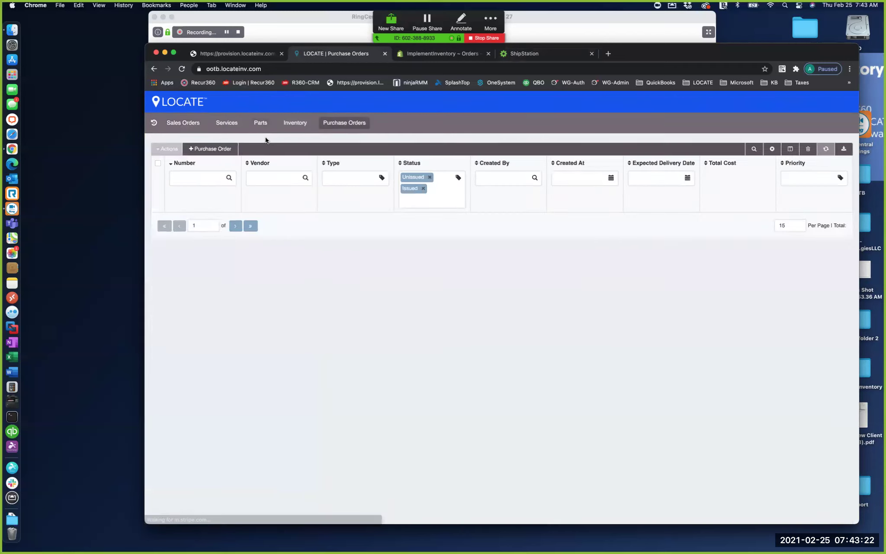
{"action": "left_click", "coordinate": [224, 149]}
{"action": "left_click", "coordinate": [469, 213]}
{"action": "left_click", "coordinate": [445, 226]}
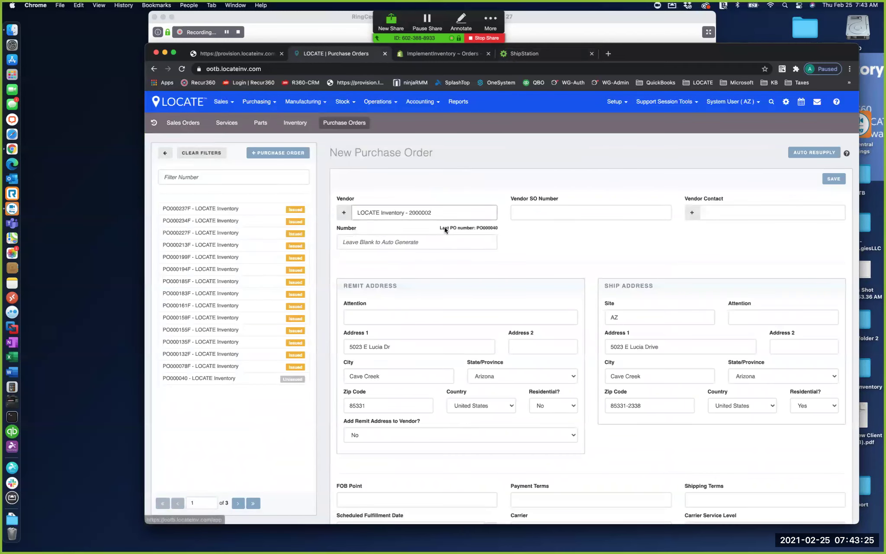
{"action": "left_click", "coordinate": [836, 178]}
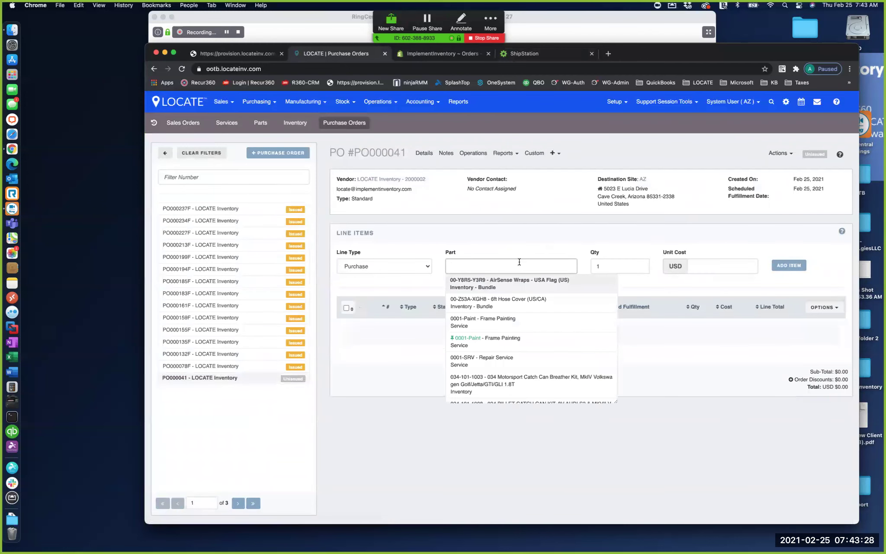
- Add a purchase line for part woo-hoodie-red with quantity 4 and a unit cost of 5 USD
{"action": "type", "text": "woo-"}
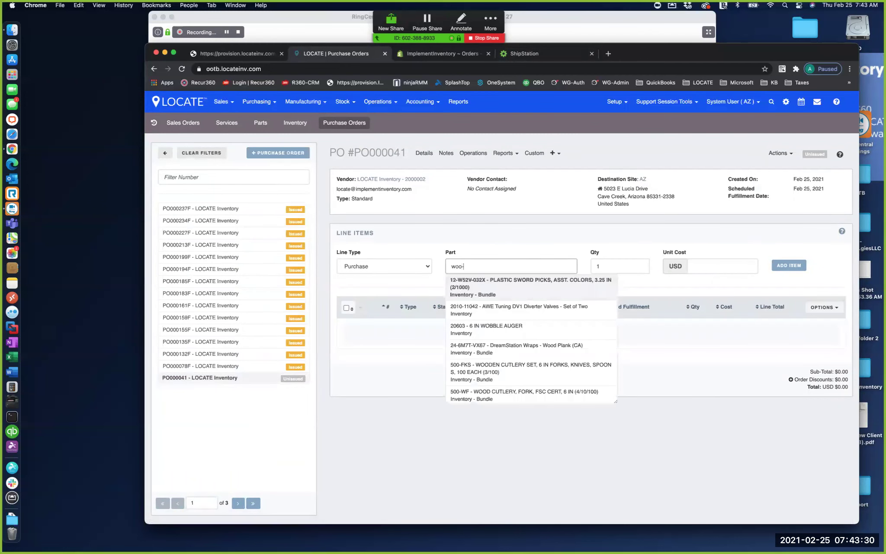
{"action": "type", "text": "hoodie"}
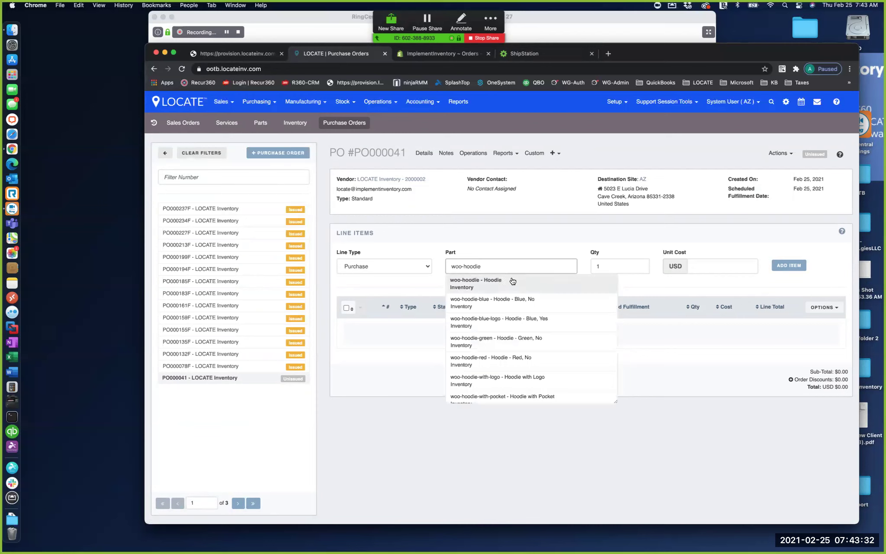
{"action": "left_click", "coordinate": [510, 359]}
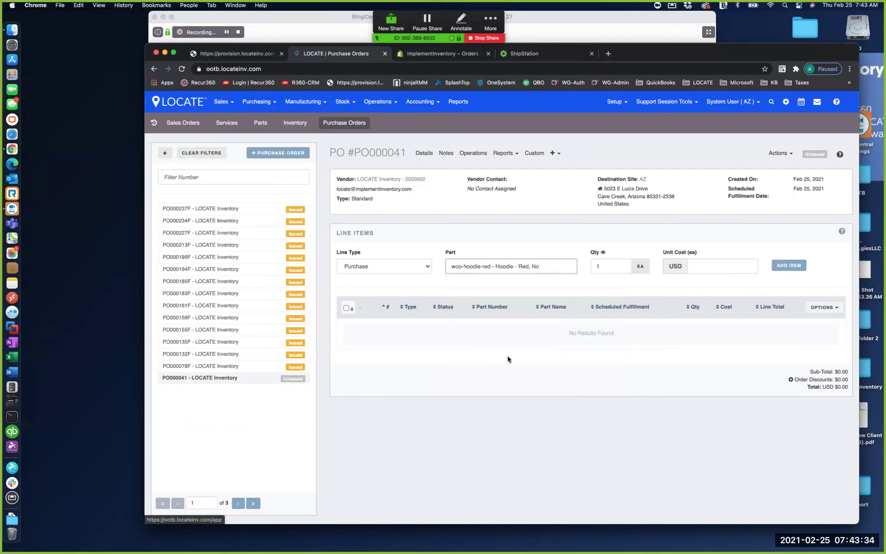
{"action": "type", "text": "4"}
{"action": "left_click", "coordinate": [702, 265]}
{"action": "type", "text": "5"}
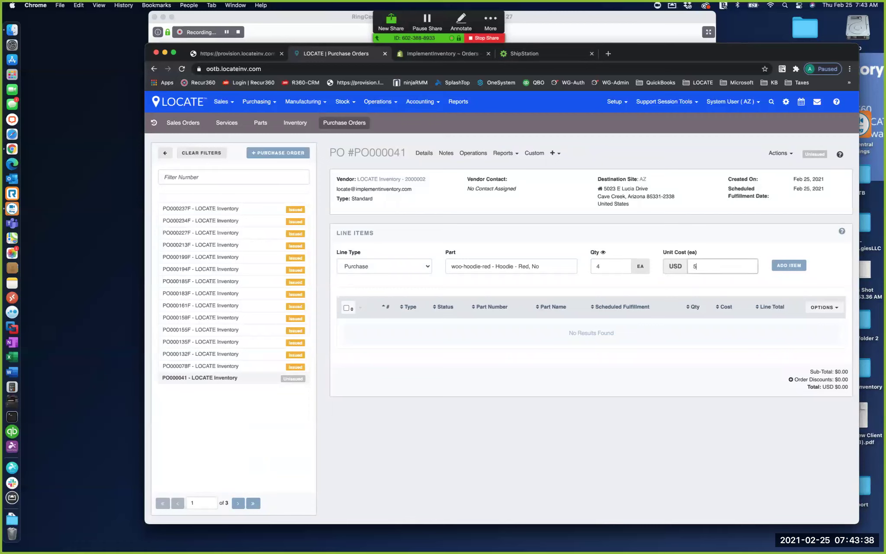
{"action": "left_click", "coordinate": [796, 267]}
- Issue the purchase order and open the inbound inventory list for receiving
{"action": "left_click", "coordinate": [778, 153]}
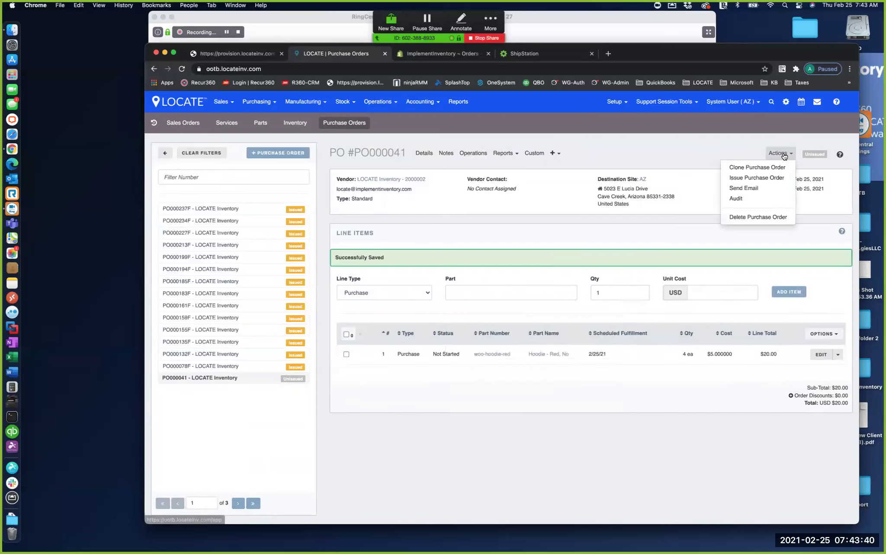
{"action": "left_click", "coordinate": [773, 179]}
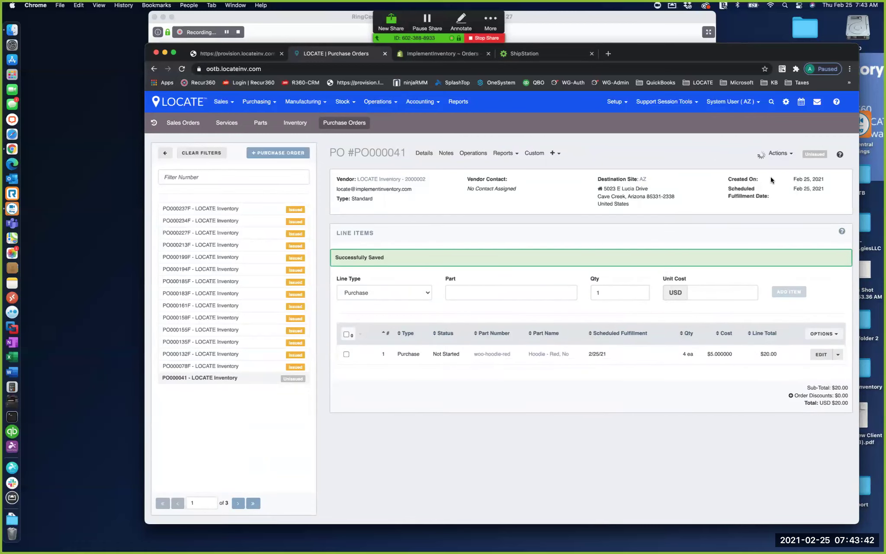
{"action": "left_click", "coordinate": [391, 105]}
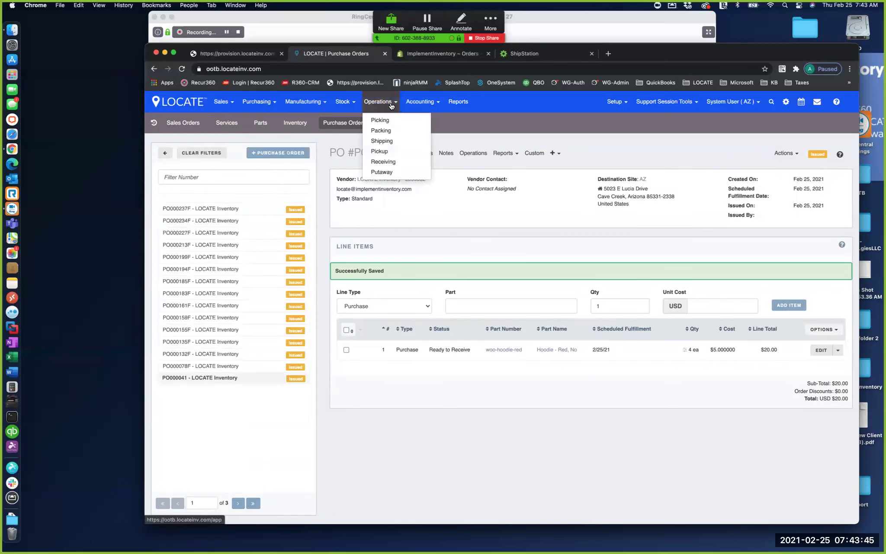
{"action": "left_click", "coordinate": [387, 162]}
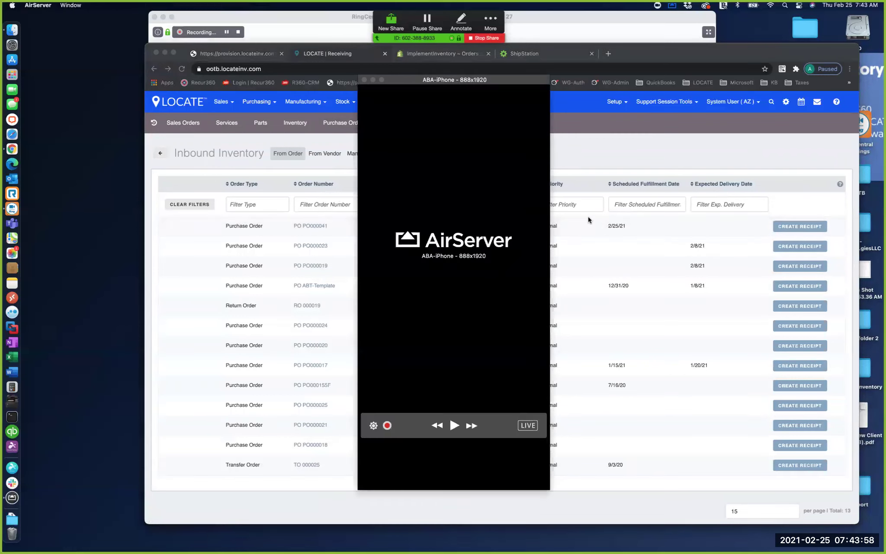
- Move the mirrored phone window aside from the browser and reload LOCATE's inbound inventory list
{"action": "left_click_drag", "start_coordinate": [517, 80], "coordinate": [236, 73]}
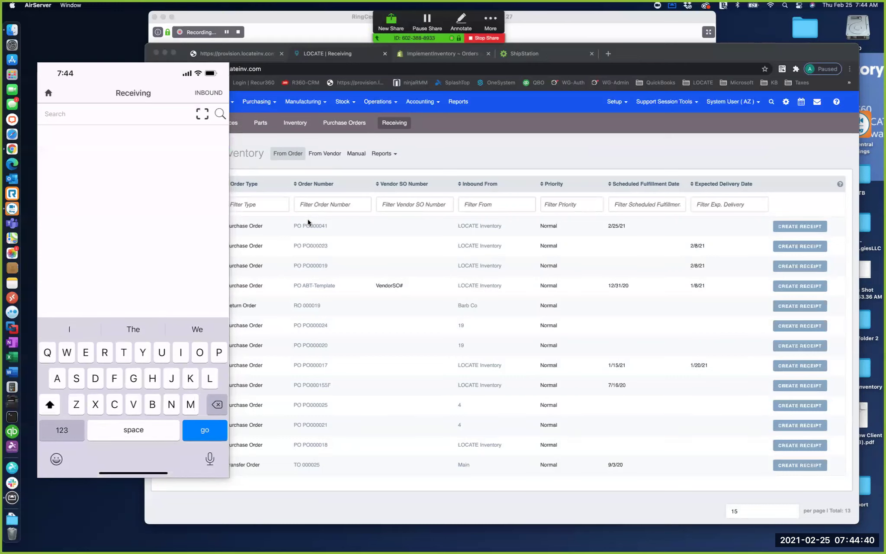
{"action": "left_click", "coordinate": [409, 163]}
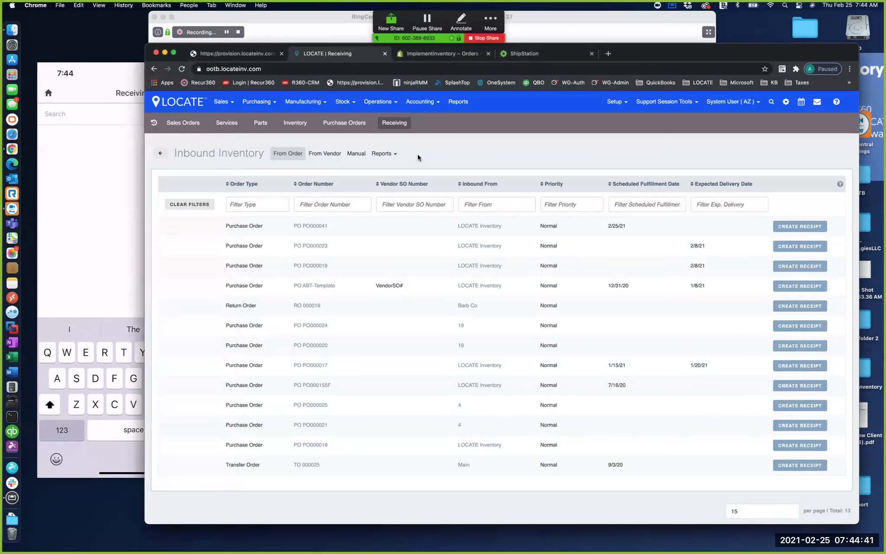
{"action": "left_click", "coordinate": [184, 69]}
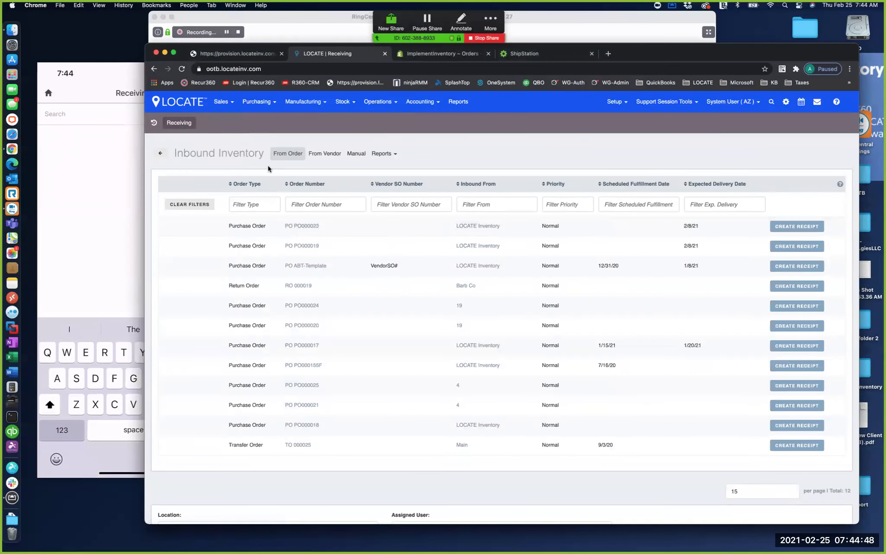
- Open the purchase orders list and sort it by creation date with the newest first
{"action": "left_click", "coordinate": [259, 106]}
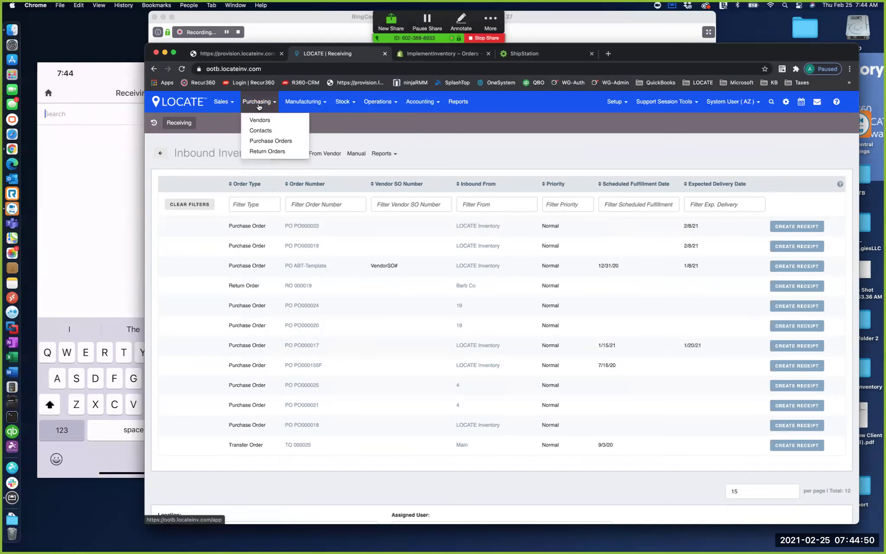
{"action": "left_click", "coordinate": [263, 140]}
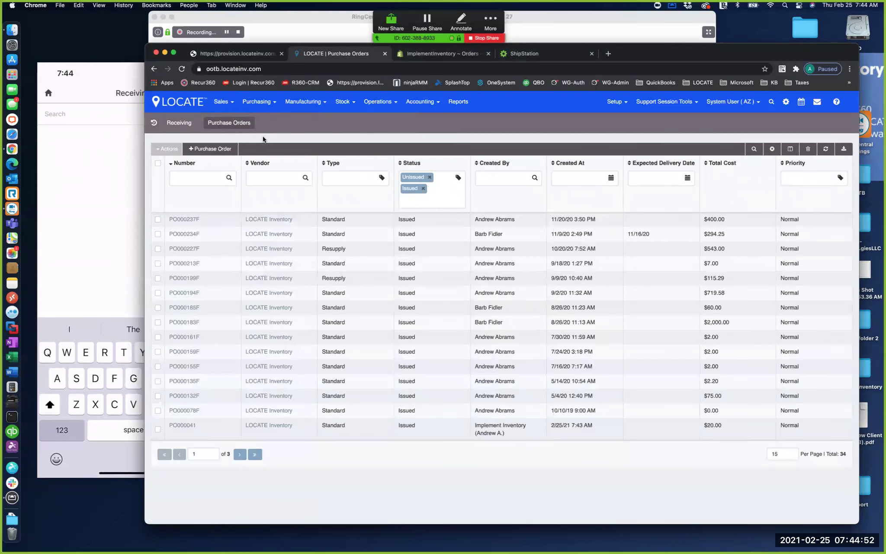
{"action": "left_click", "coordinate": [566, 164]}
{"action": "left_click", "coordinate": [565, 163]}
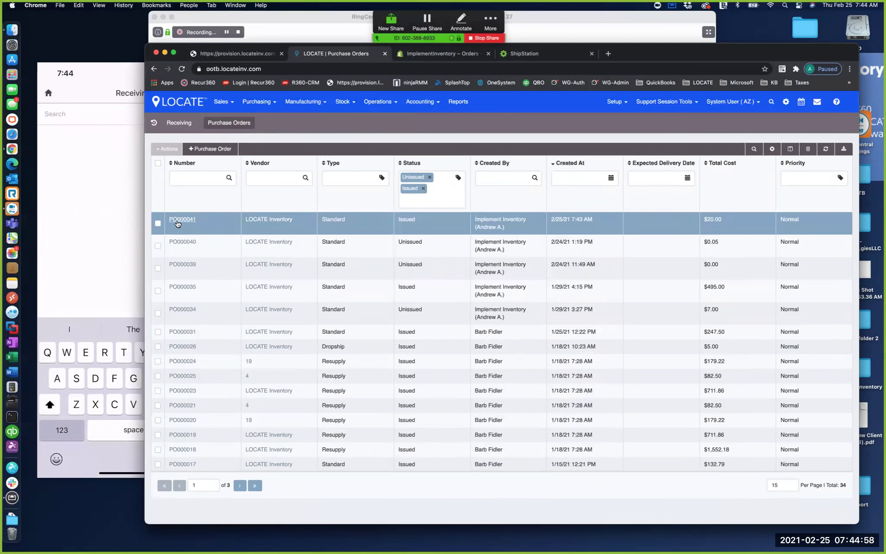
- Open the newest purchase order's receipt and check the received part woo-hoodie-red's inventory by location
{"action": "left_click", "coordinate": [178, 220]}
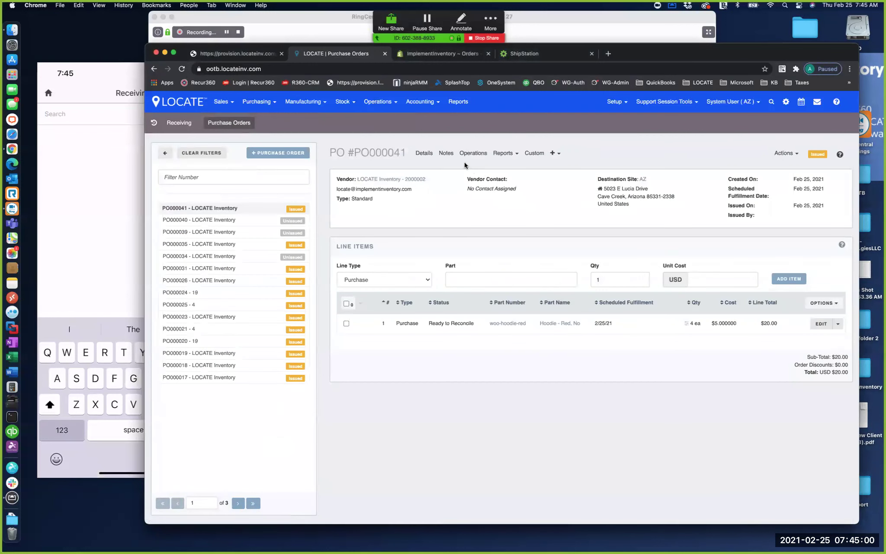
{"action": "left_click", "coordinate": [472, 153]}
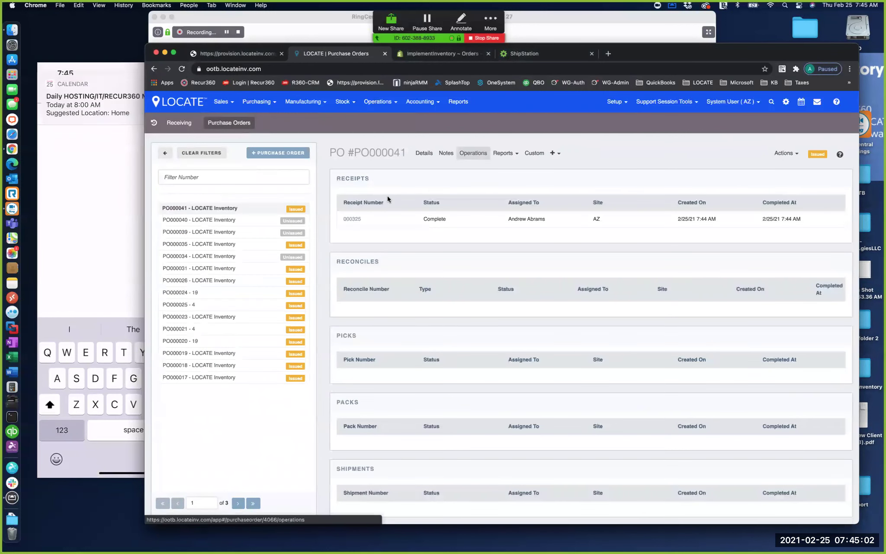
{"action": "left_click", "coordinate": [352, 219]}
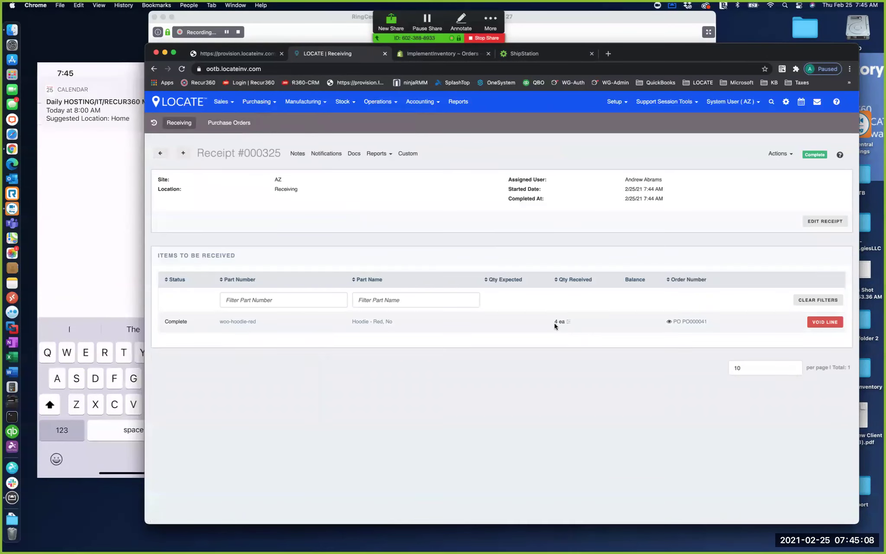
{"action": "left_click", "coordinate": [248, 322]}
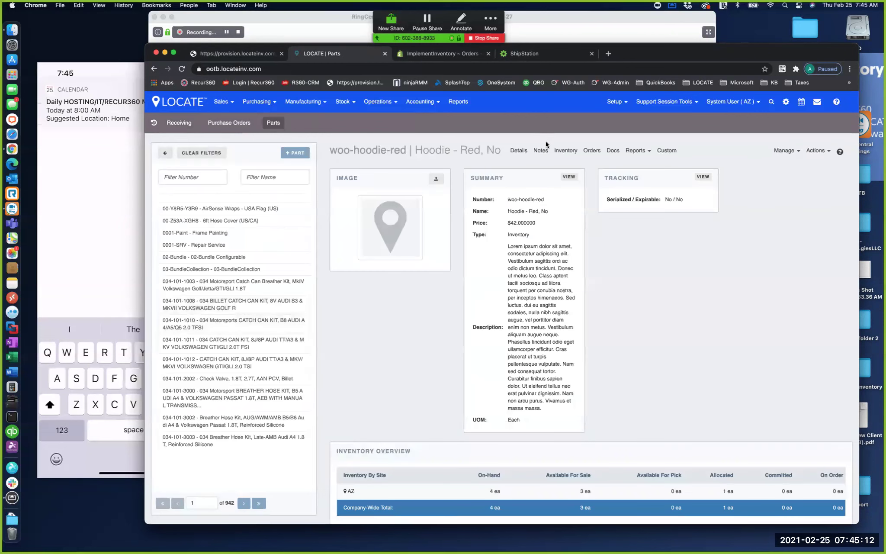
{"action": "left_click", "coordinate": [558, 151]}
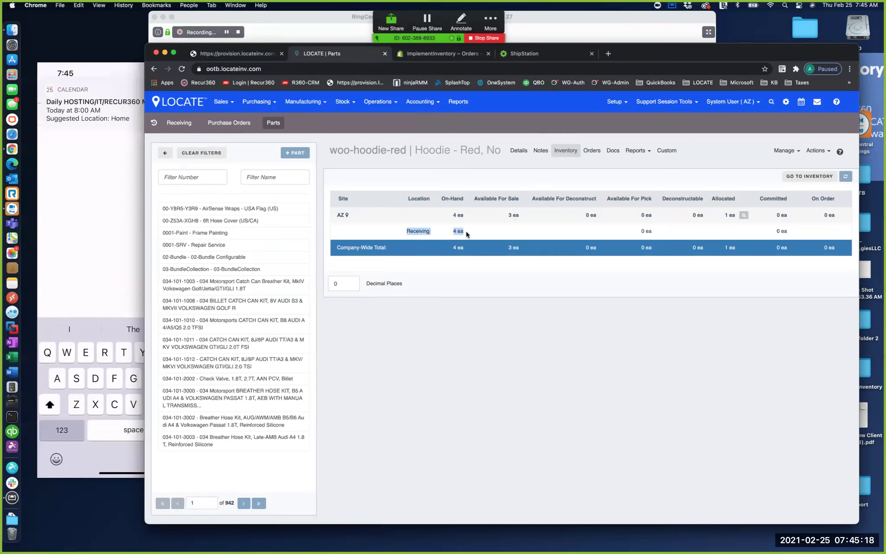
- Return to the hoodie purchase order's details and start reconciling it
{"action": "left_click", "coordinate": [243, 125]}
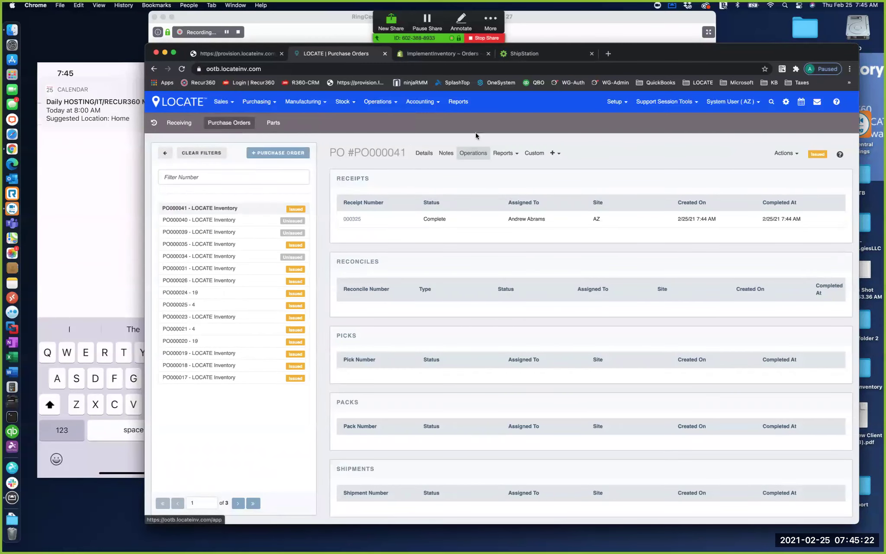
{"action": "left_click", "coordinate": [424, 152]}
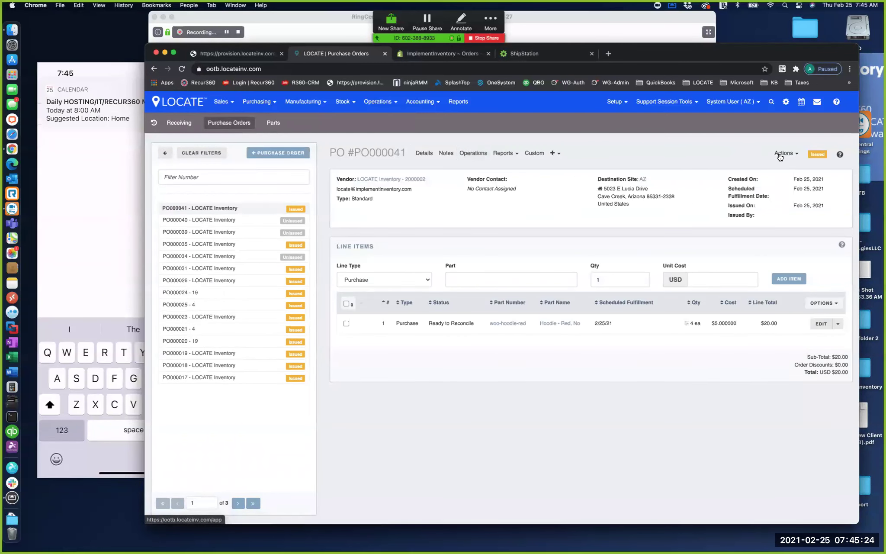
{"action": "left_click", "coordinate": [780, 156]}
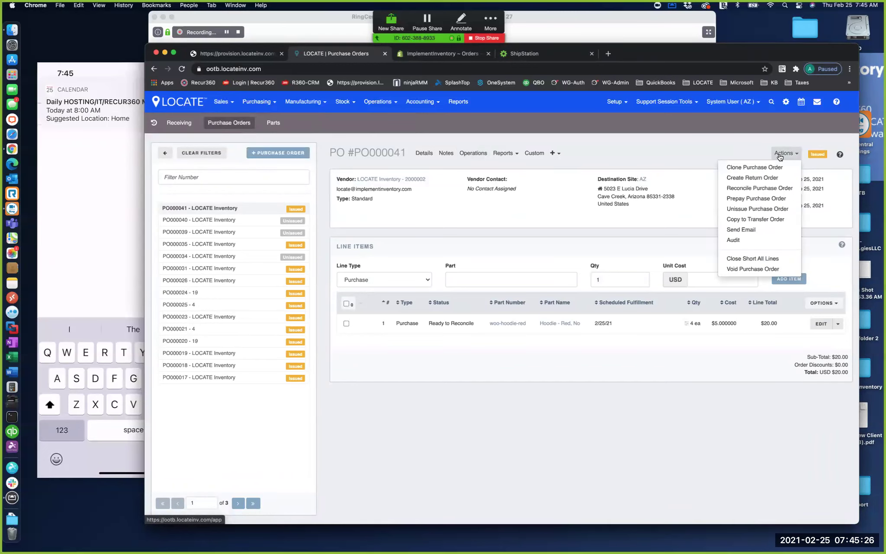
{"action": "left_click", "coordinate": [772, 183]}
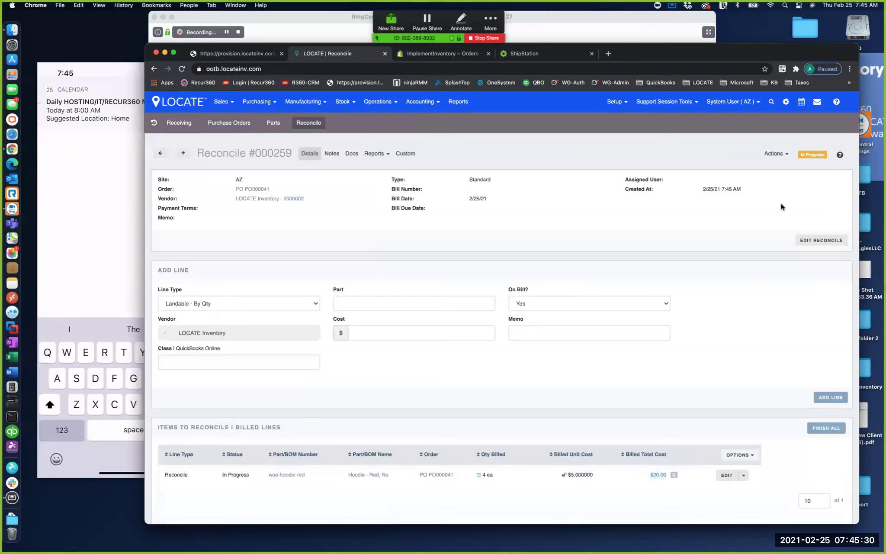
- Set the reconcile's bill number to 12345678, payment terms to Net 15 and bill due date to 3/10/21, and save
{"action": "left_click", "coordinate": [507, 190]}
{"action": "type", "text": "12345678"}
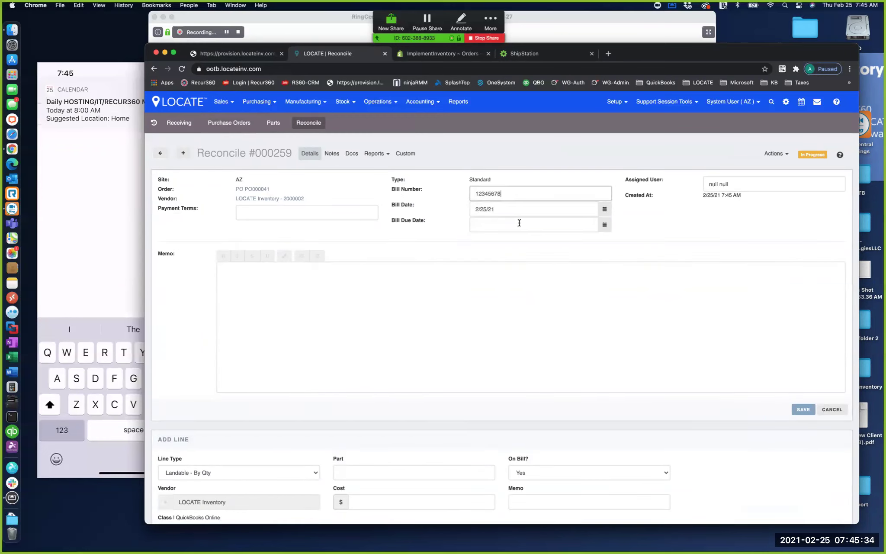
{"action": "left_click", "coordinate": [357, 212]}
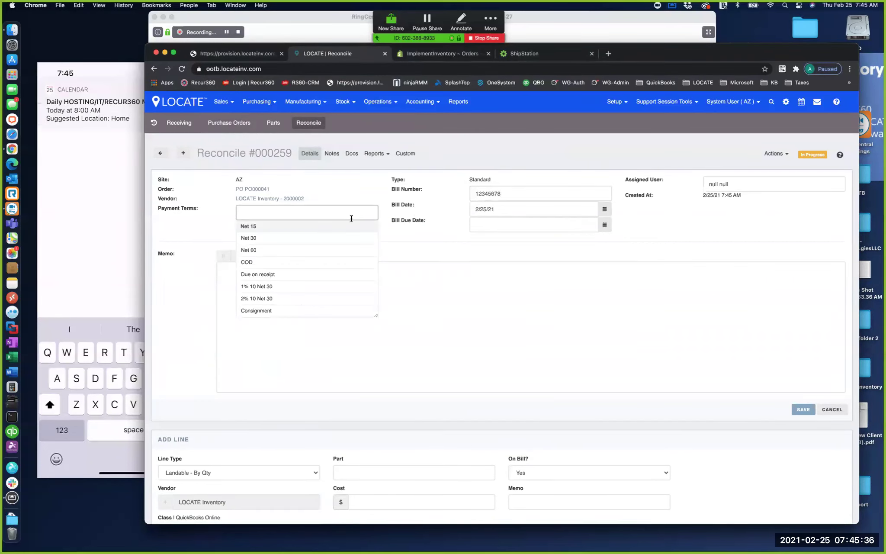
{"action": "left_click", "coordinate": [345, 225]}
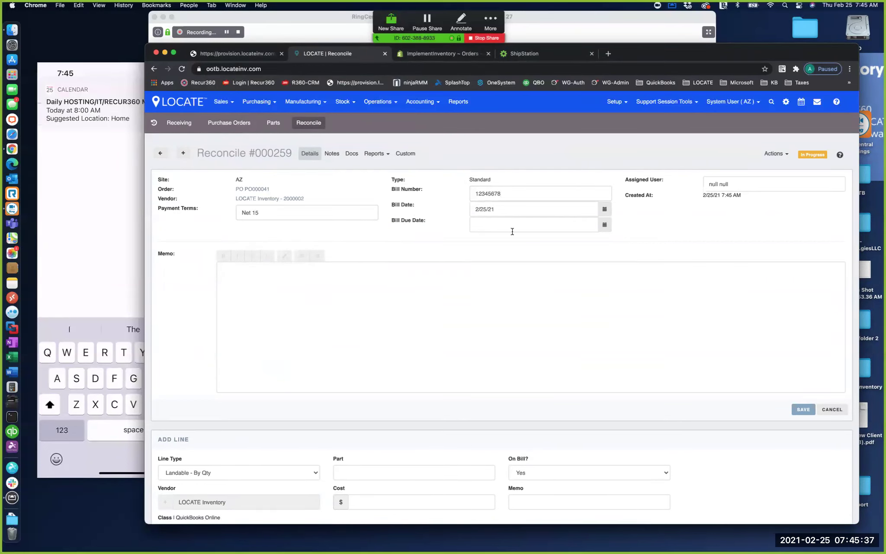
{"action": "left_click", "coordinate": [603, 229]}
{"action": "left_click", "coordinate": [544, 320]}
{"action": "left_click", "coordinate": [803, 410]}
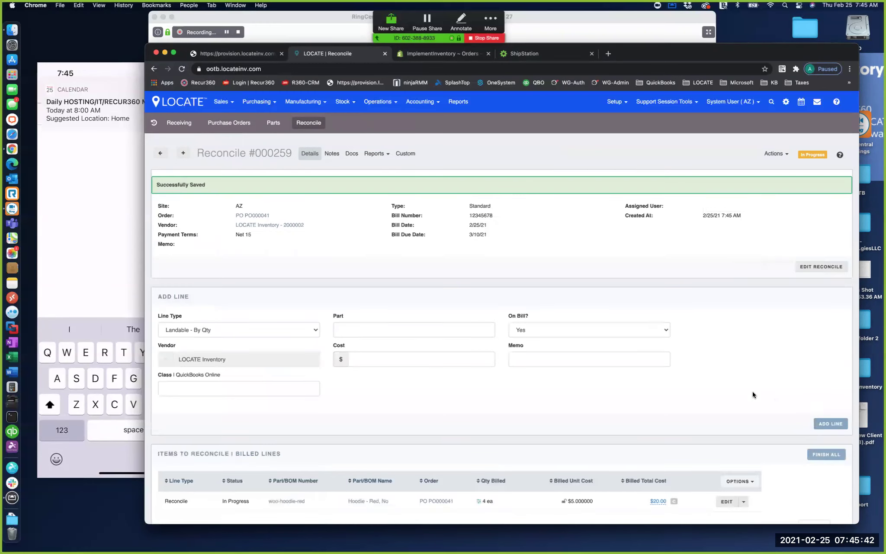
- Add a Landable - By Qty line to the reconcile for the Shipping part with a cost of $4
{"action": "scroll", "coordinate": [752, 391], "scroll_direction": "down", "scroll_amount": 3}
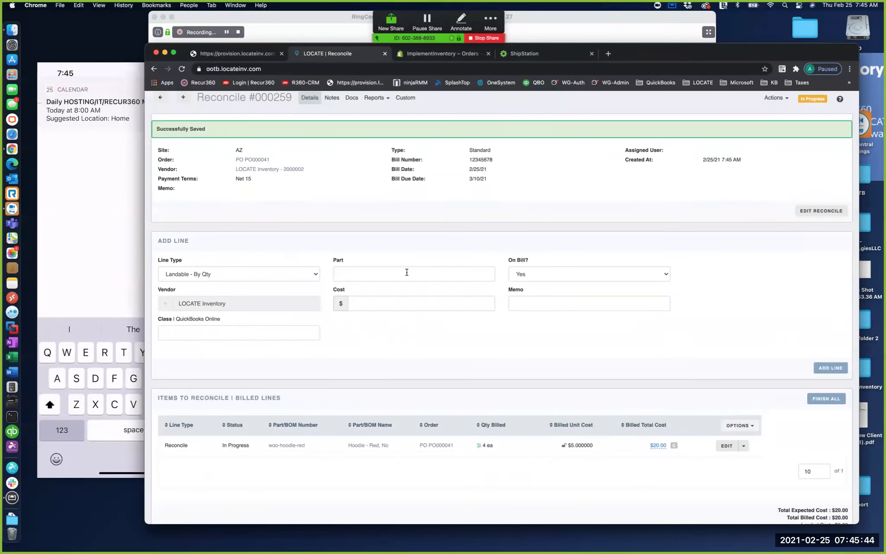
{"action": "left_click", "coordinate": [336, 272]}
{"action": "type", "text": "ship"}
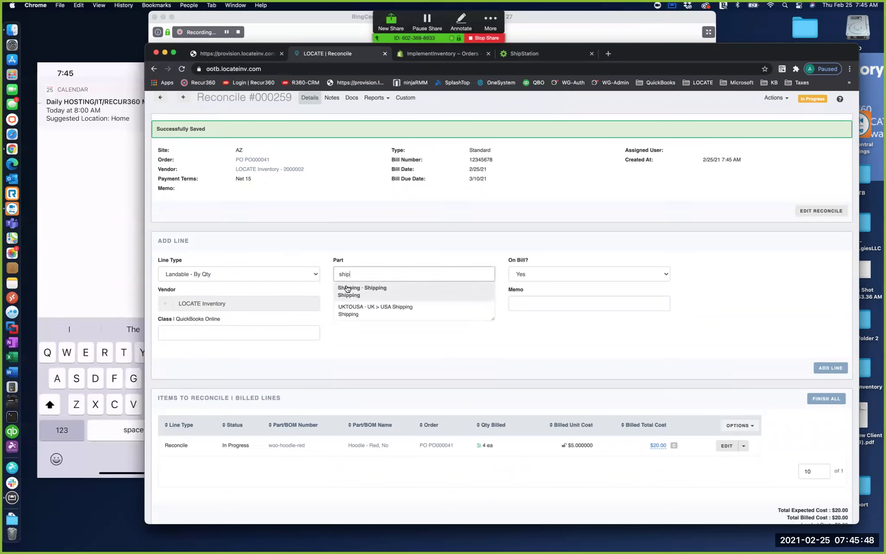
{"action": "left_click", "coordinate": [347, 288]}
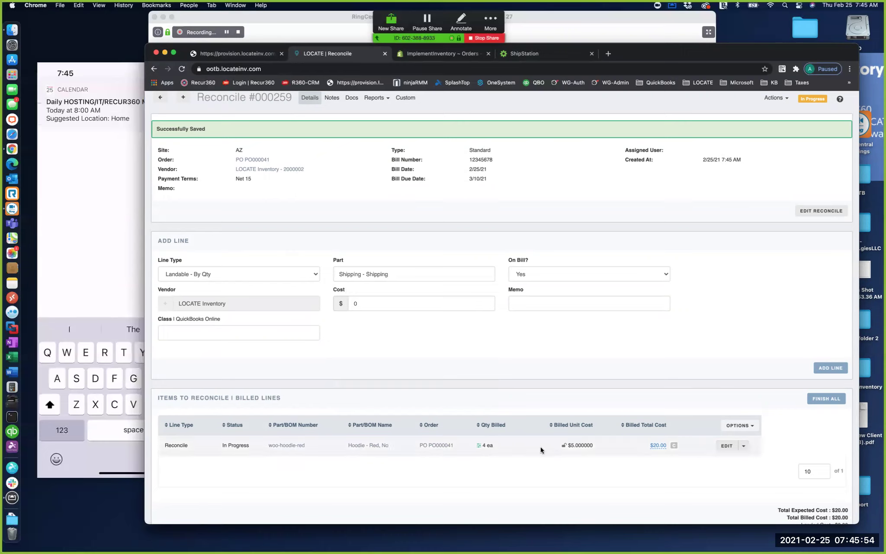
{"action": "left_click", "coordinate": [363, 302]}
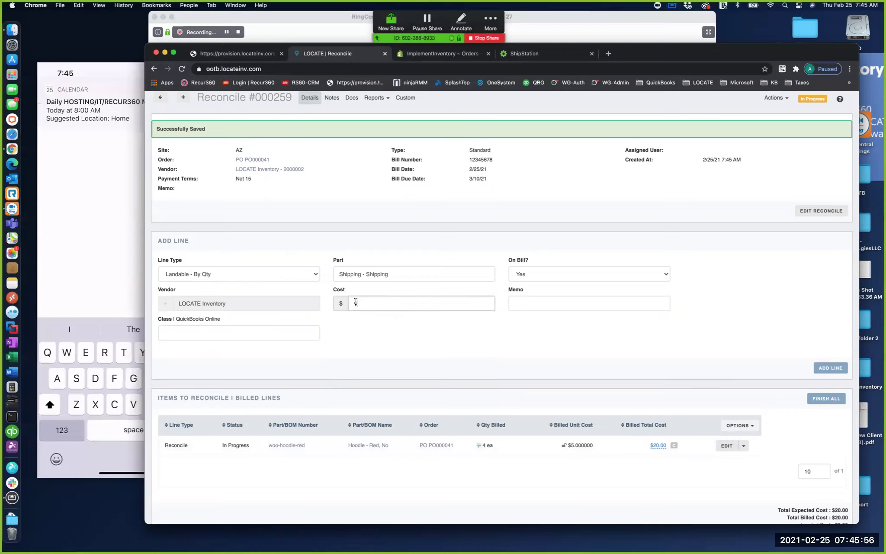
{"action": "type", "text": "4"}
{"action": "left_click", "coordinate": [823, 367]}
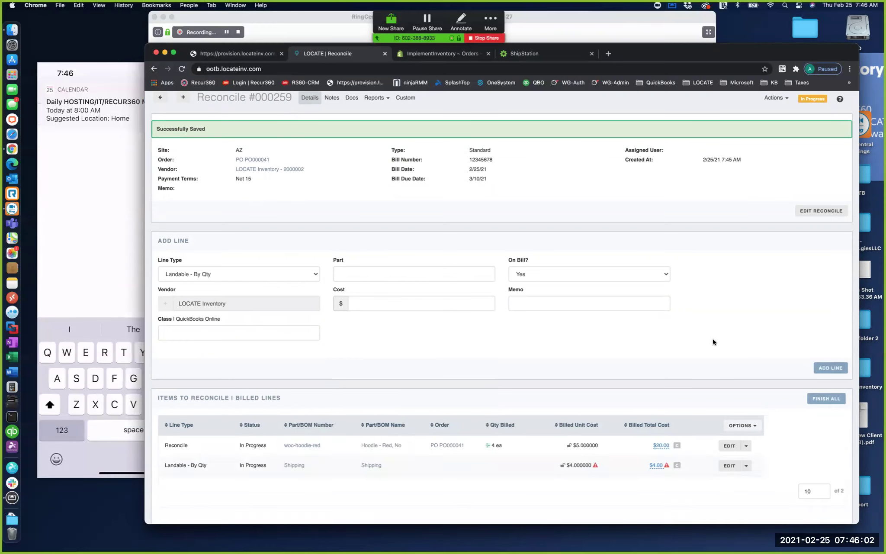
- Finish all billed lines on the reconcile and check the hoodie's landed unit cost and the total billed cost
{"action": "scroll", "coordinate": [708, 339], "scroll_direction": "down", "scroll_amount": 2}
{"action": "left_click", "coordinate": [820, 358]}
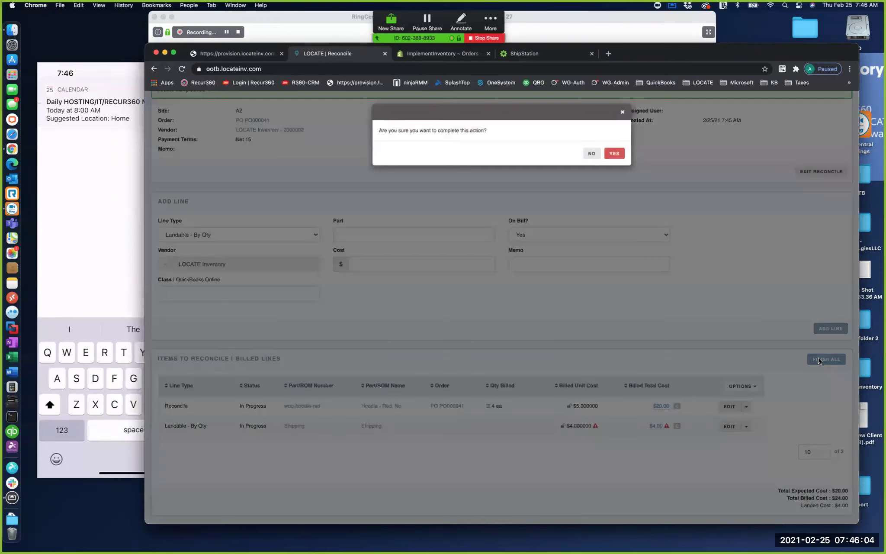
{"action": "left_click", "coordinate": [614, 155]}
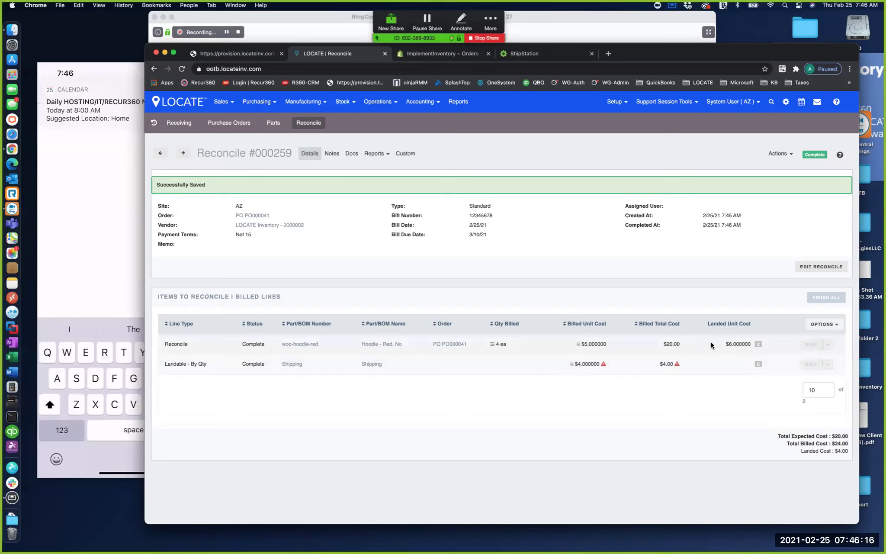
{"action": "left_click_drag", "start_coordinate": [720, 343], "coordinate": [748, 343]}
{"action": "left_click_drag", "start_coordinate": [831, 443], "coordinate": [849, 444]}
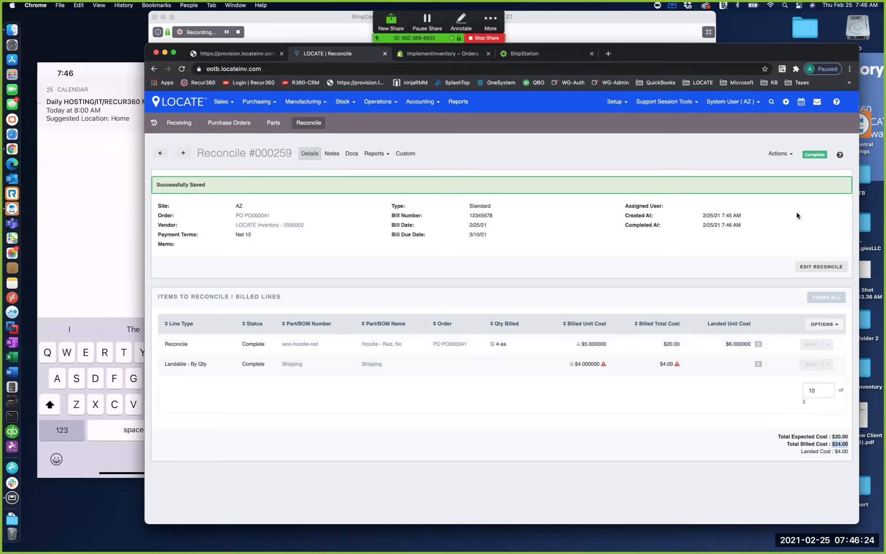
- Check the reconciled purchase order and open the putaway list
{"action": "left_click", "coordinate": [240, 124]}
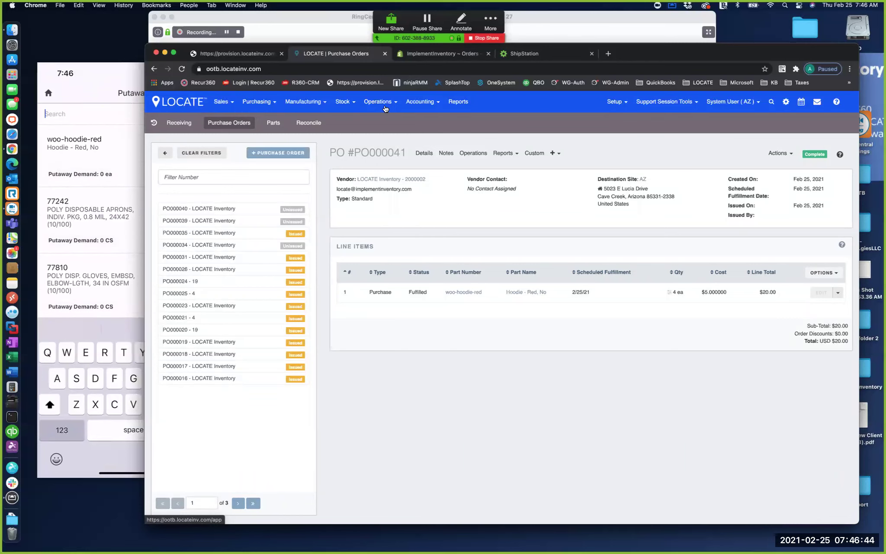
{"action": "left_click", "coordinate": [385, 106]}
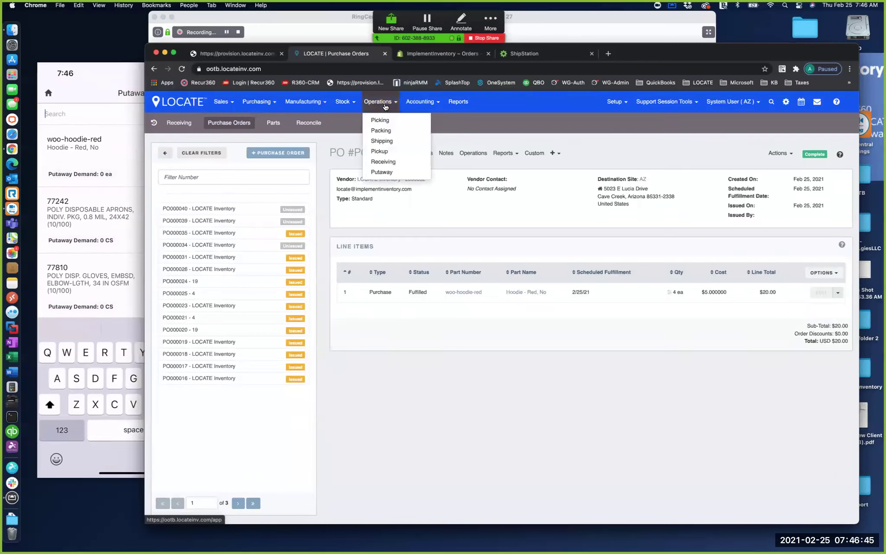
{"action": "left_click", "coordinate": [386, 172]}
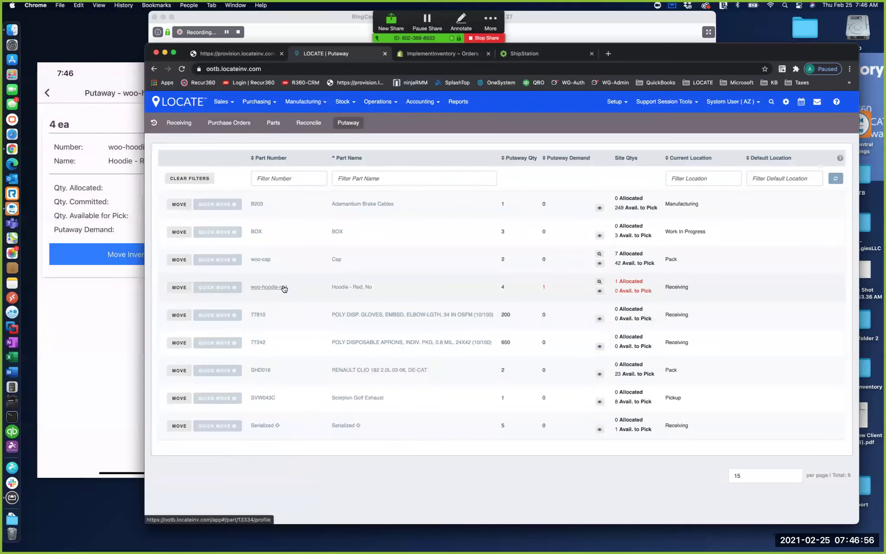
- In the mirrored phone app, move 4 of woo-hoodie-red from Receiving to Bin02
{"action": "left_click", "coordinate": [112, 77]}
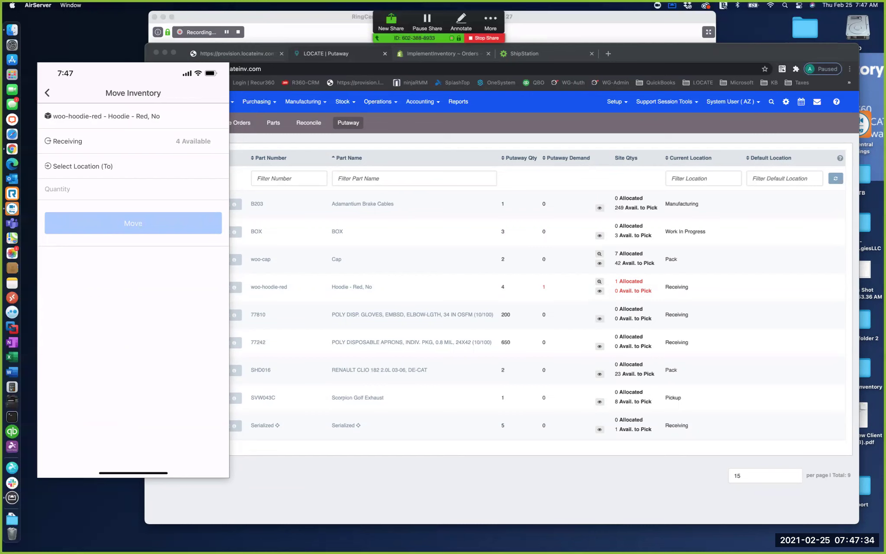
{"action": "left_click", "coordinate": [133, 166]}
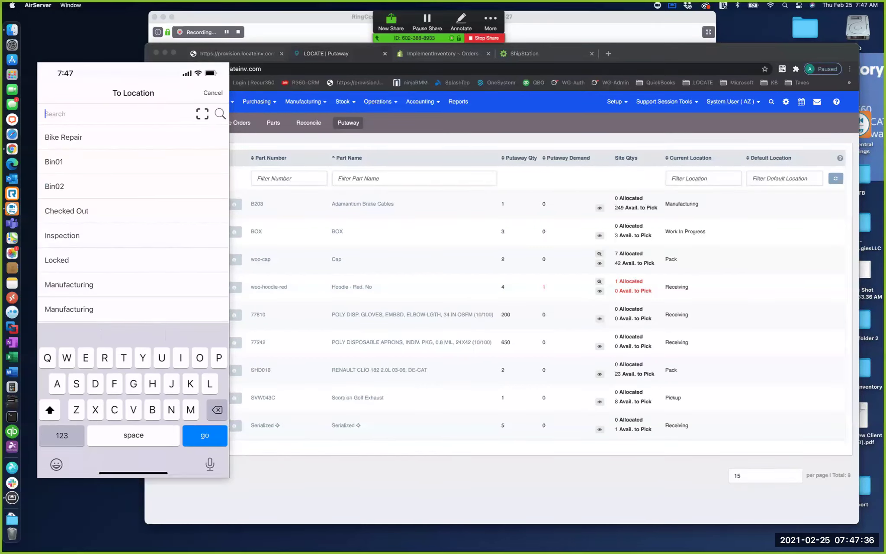
{"action": "left_click", "coordinate": [133, 186]}
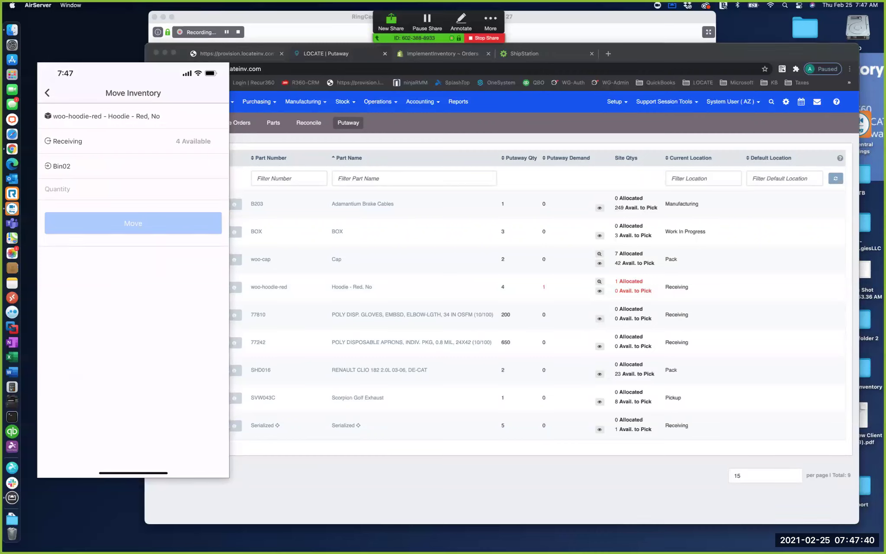
{"action": "left_click", "coordinate": [57, 189]}
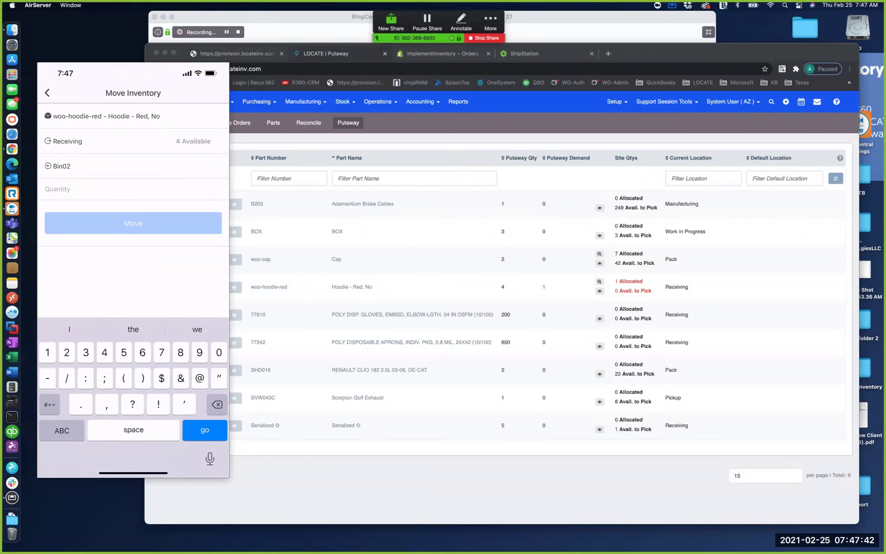
{"action": "type", "text": "4"}
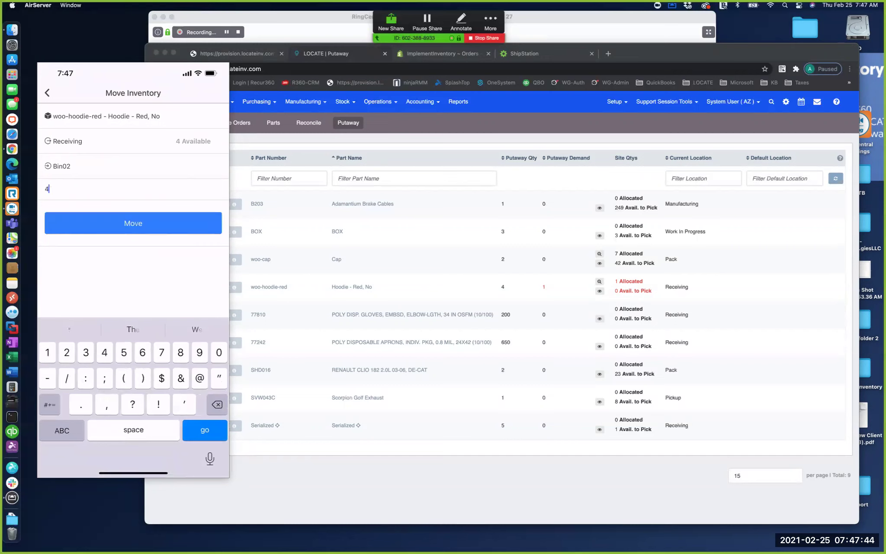
{"action": "left_click", "coordinate": [133, 223]}
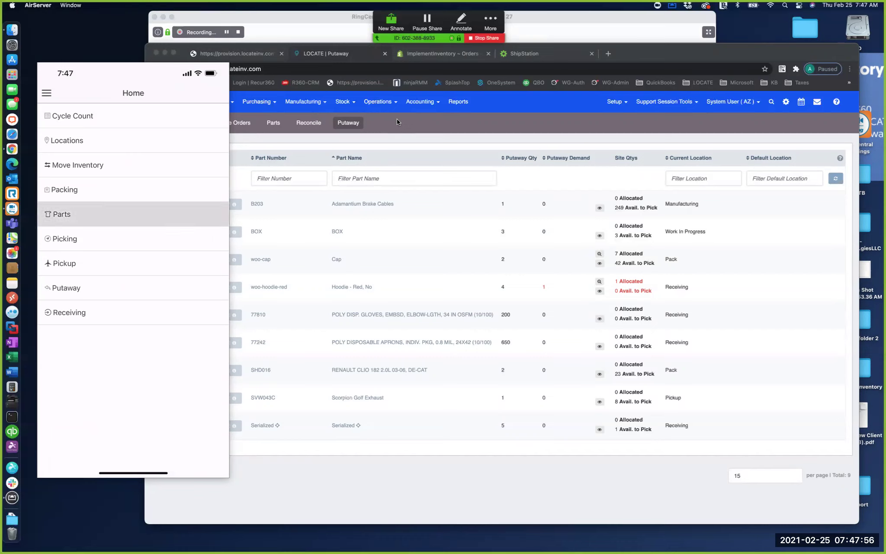
- Search the phone app's parts list for Woo-hoodie
{"action": "type", "text": "W"}
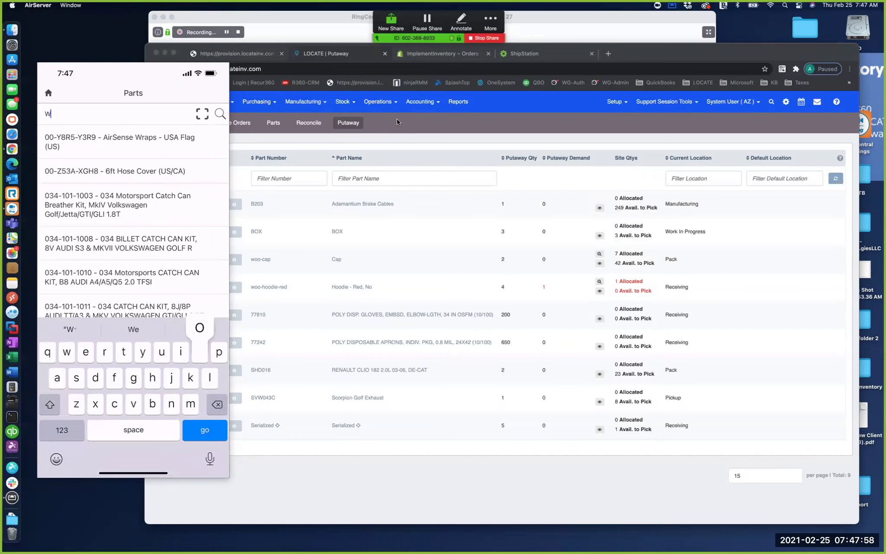
{"action": "type", "text": "oo-hoodie"}
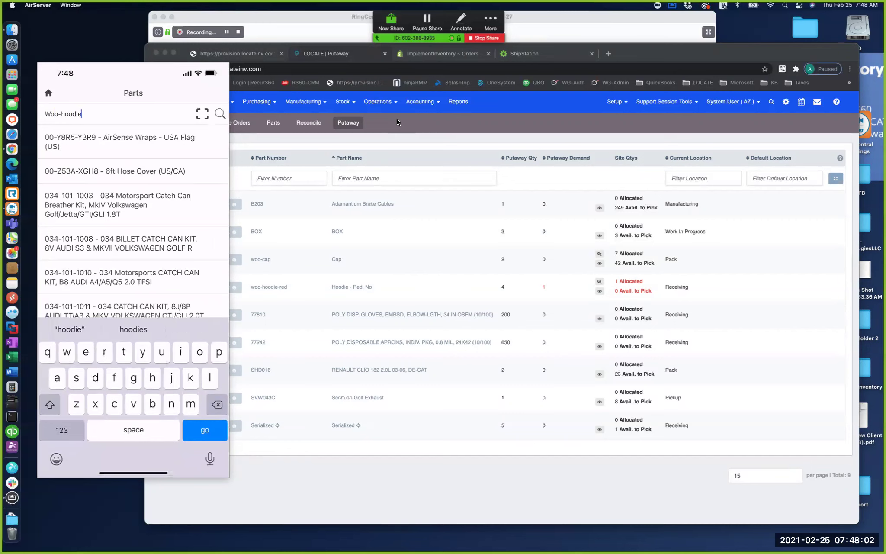
{"action": "key", "text": "Return"}
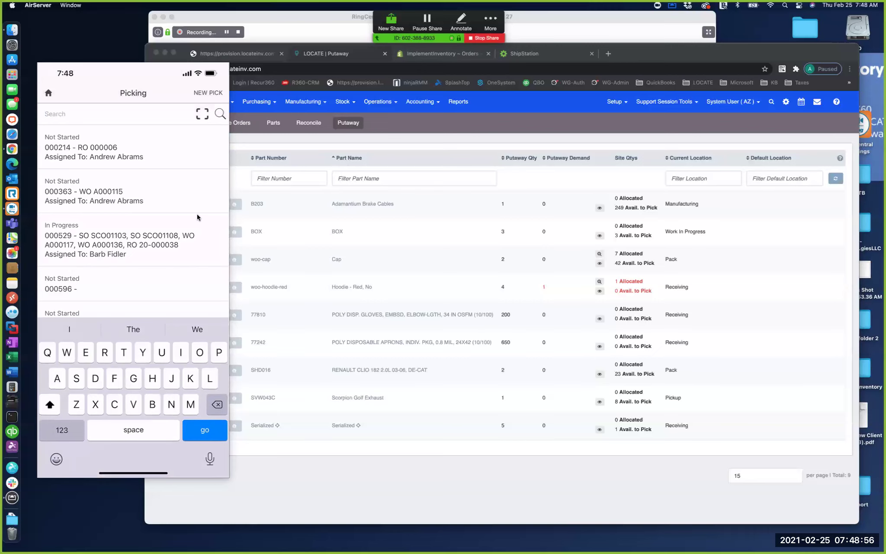
- Switch from the mirrored phone to ShipStation's Awaiting Shipment orders in the browser
{"action": "left_click", "coordinate": [645, 60]}
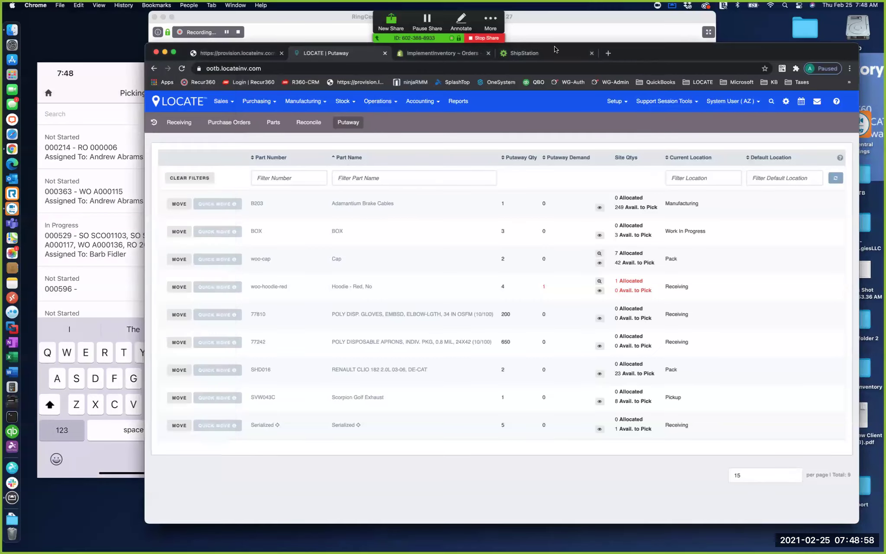
{"action": "left_click", "coordinate": [549, 51]}
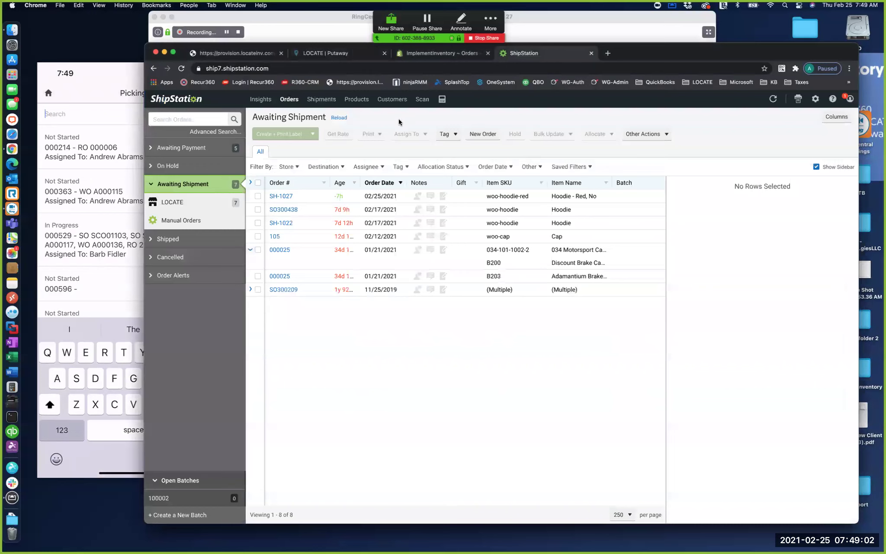
{"action": "left_click", "coordinate": [270, 198]}
{"action": "left_click", "coordinate": [668, 135]}
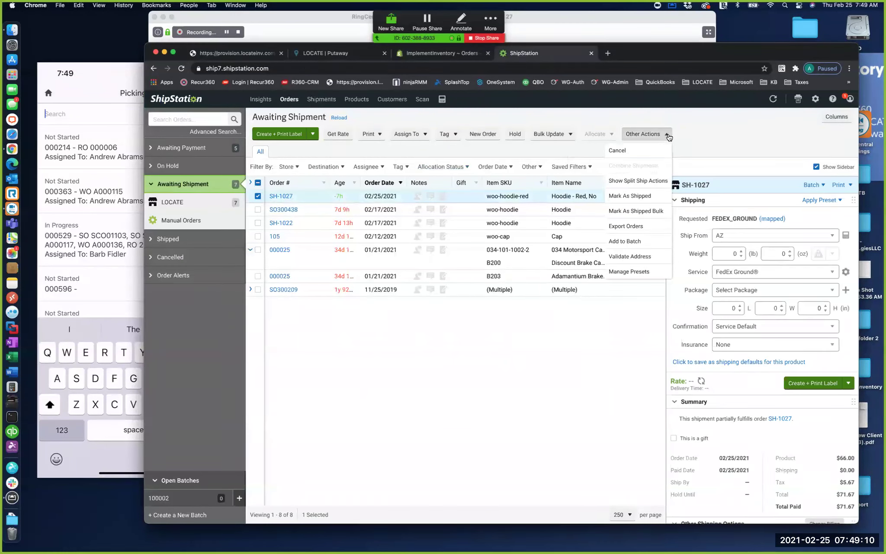
{"action": "left_click", "coordinate": [637, 195]}
{"action": "left_click", "coordinate": [427, 249]}
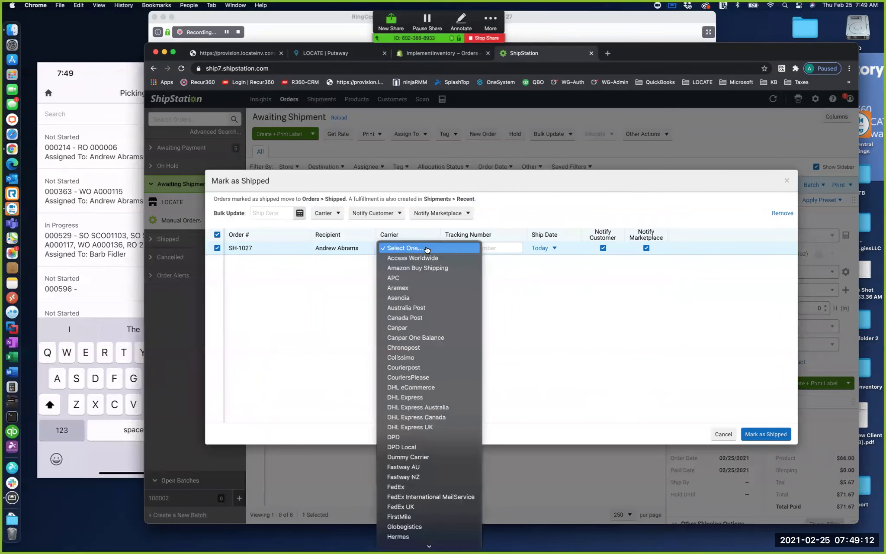
{"action": "scroll", "coordinate": [415, 428], "scroll_direction": "down", "scroll_amount": 3}
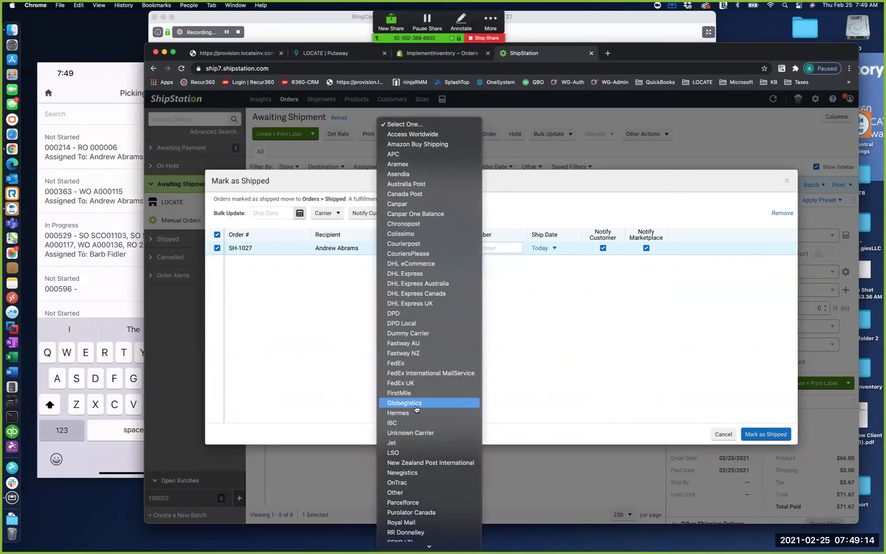
{"action": "left_click", "coordinate": [407, 363]}
{"action": "type", "text": "0987654321"}
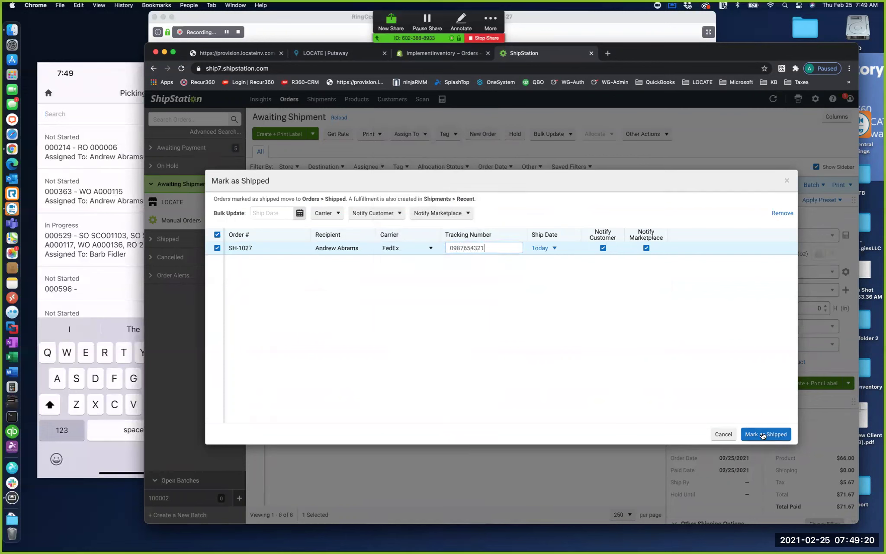
{"action": "left_click", "coordinate": [762, 434]}
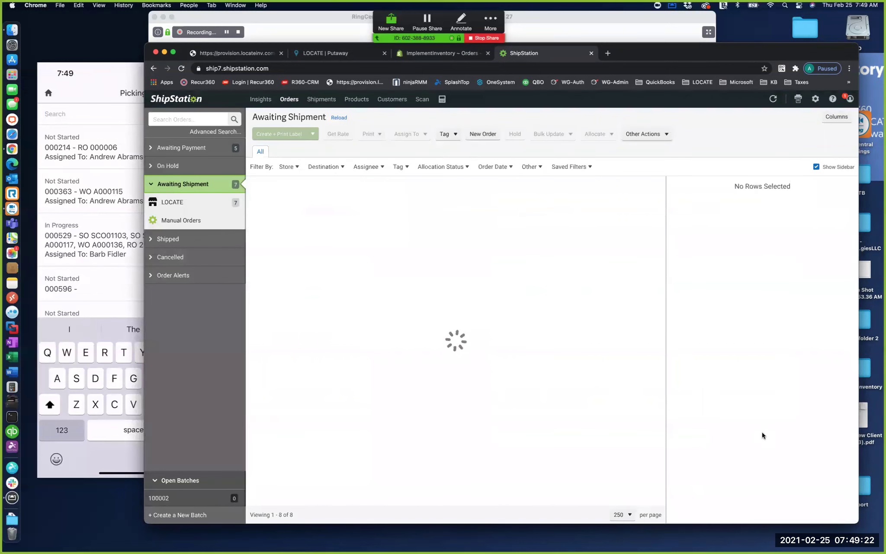
- Update all stores in ShipStation and check the order's fulfillment status in Shopify
{"action": "mouse_move", "coordinate": [776, 102]}
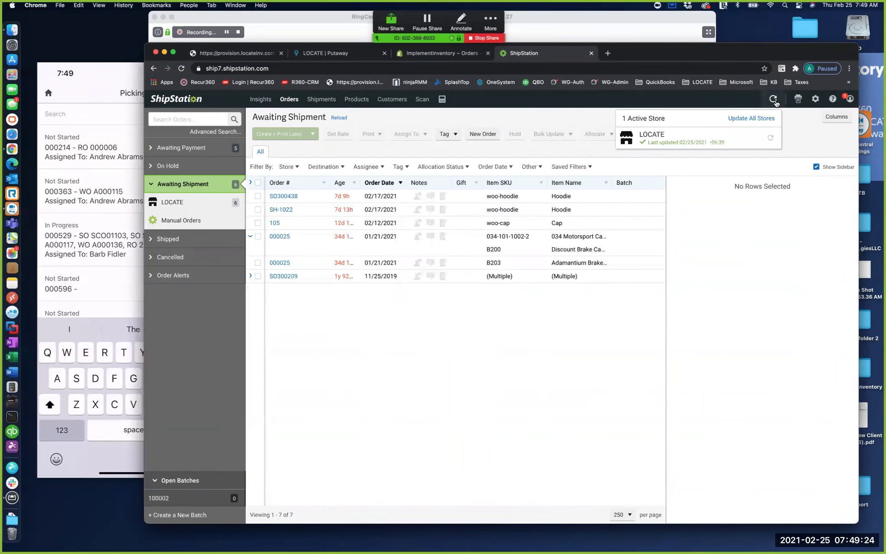
{"action": "left_click", "coordinate": [752, 119]}
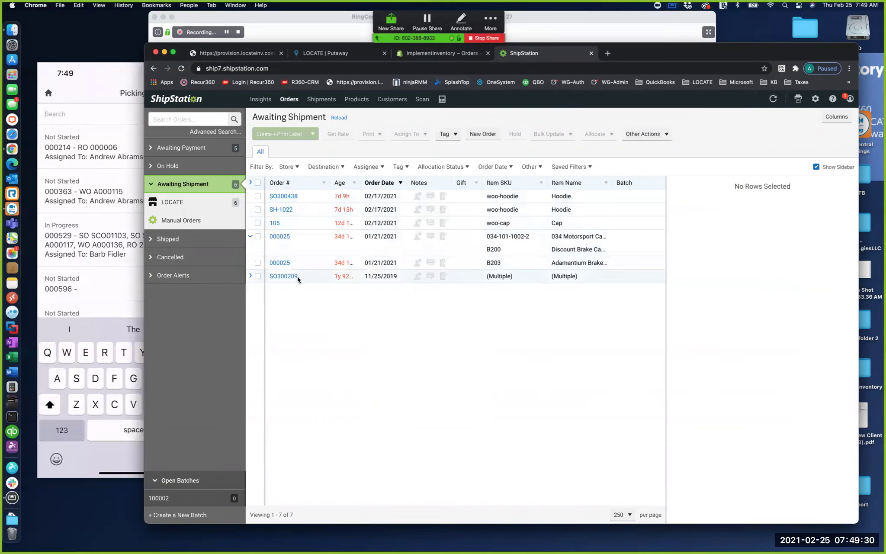
{"action": "left_click", "coordinate": [425, 52]}
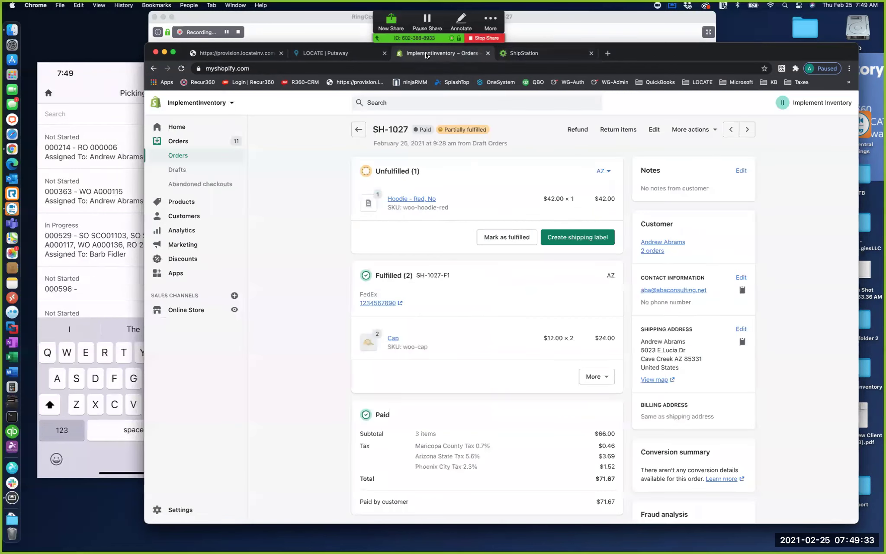
- In LOCATE, open the woo-hoodie-red part's orders from the putaway list and go to its sales order
{"action": "left_click", "coordinate": [352, 53]}
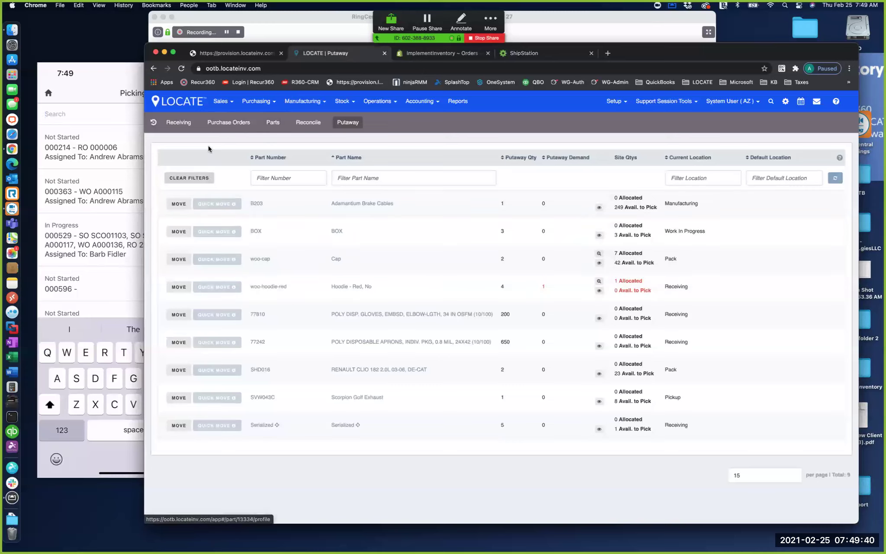
{"action": "left_click", "coordinate": [232, 103]}
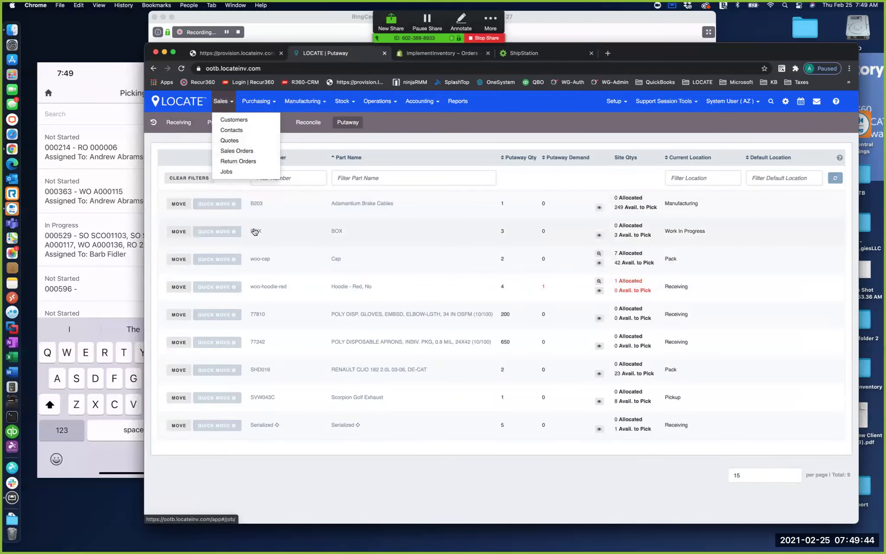
{"action": "left_click", "coordinate": [266, 288]}
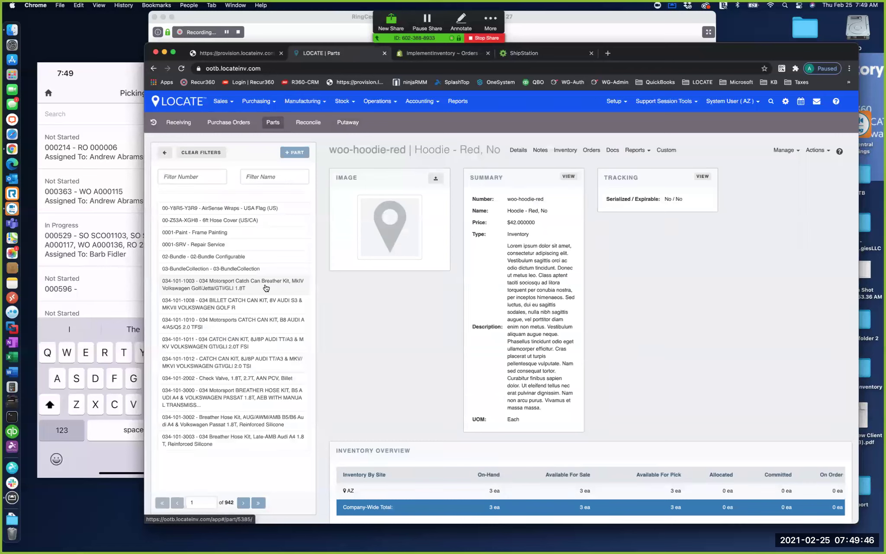
{"action": "left_click", "coordinate": [591, 151]}
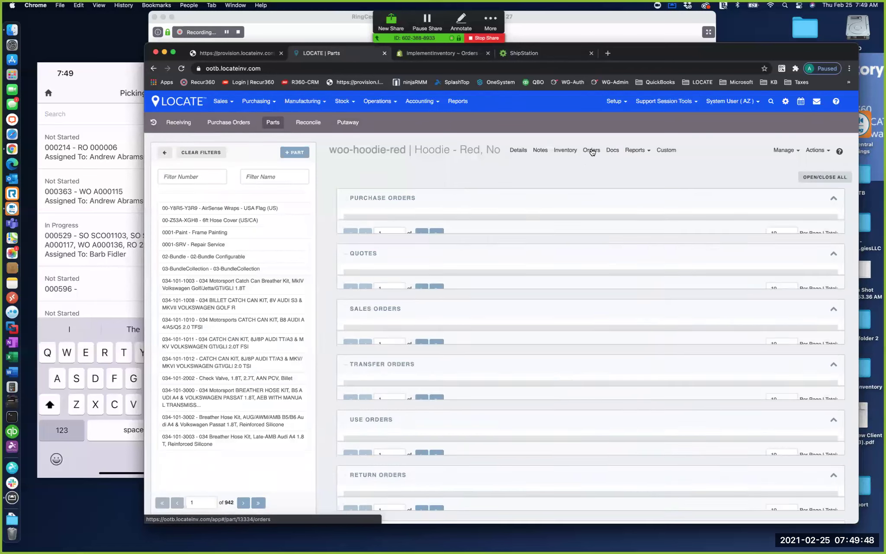
{"action": "scroll", "coordinate": [455, 319], "scroll_direction": "down", "scroll_amount": 5}
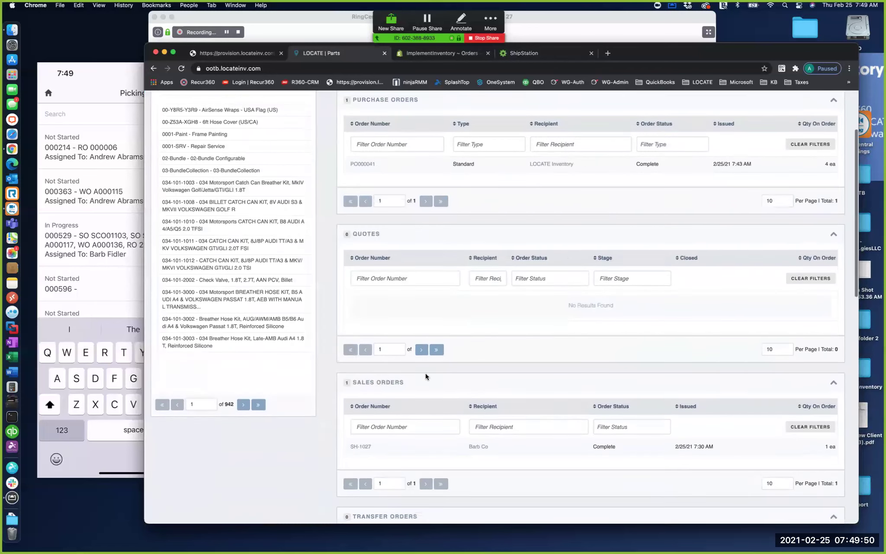
{"action": "left_click", "coordinate": [363, 447]}
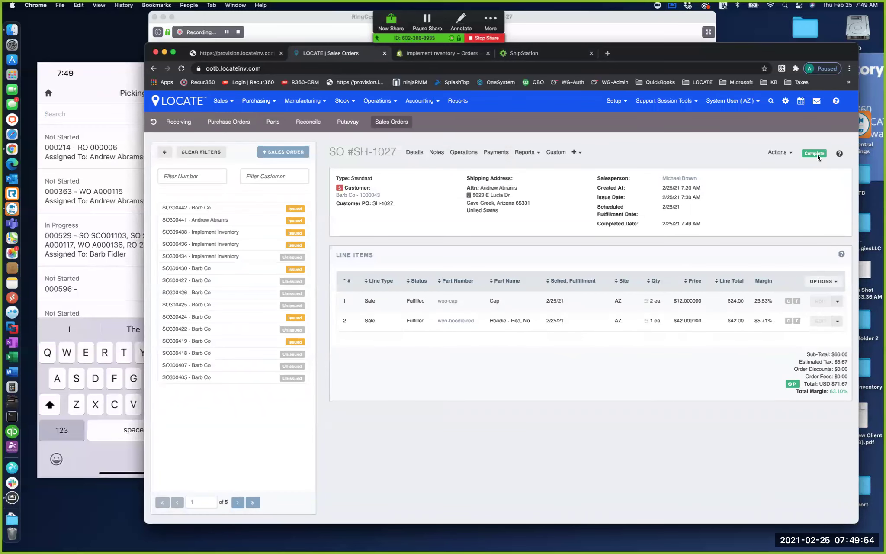
- Review the sales order's operations in LOCATE, including its picks, packs, pickups and invoices
{"action": "left_click", "coordinate": [464, 153]}
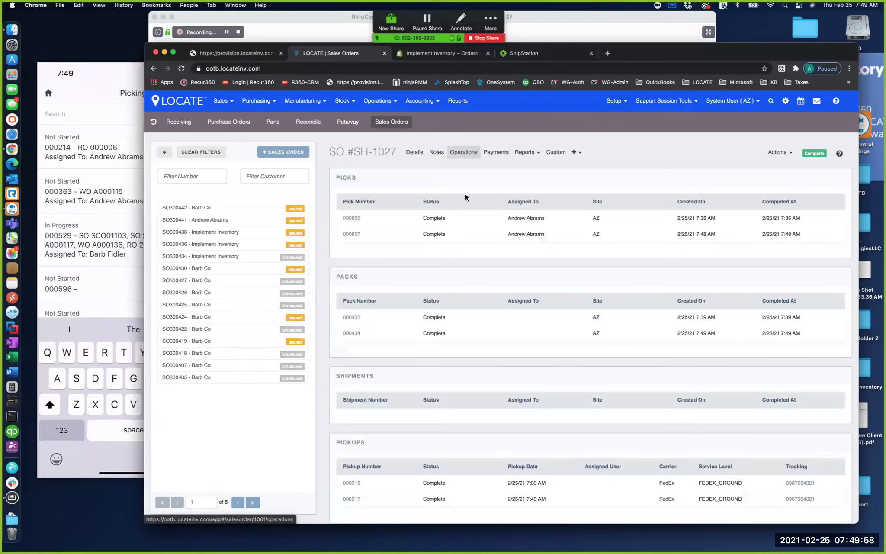
{"action": "scroll", "coordinate": [480, 336], "scroll_direction": "down", "scroll_amount": 3}
{"action": "scroll", "coordinate": [480, 336], "scroll_direction": "up", "scroll_amount": 3}
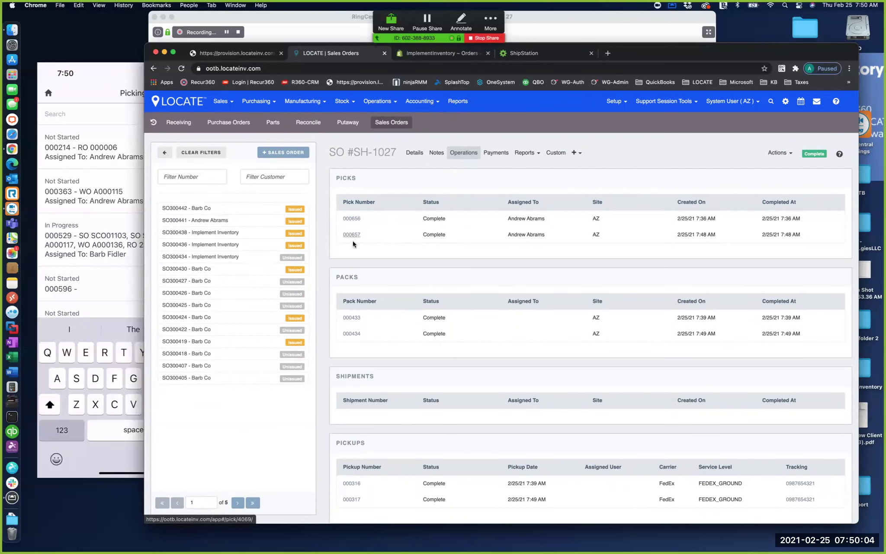
{"action": "scroll", "coordinate": [365, 334], "scroll_direction": "down", "scroll_amount": 2}
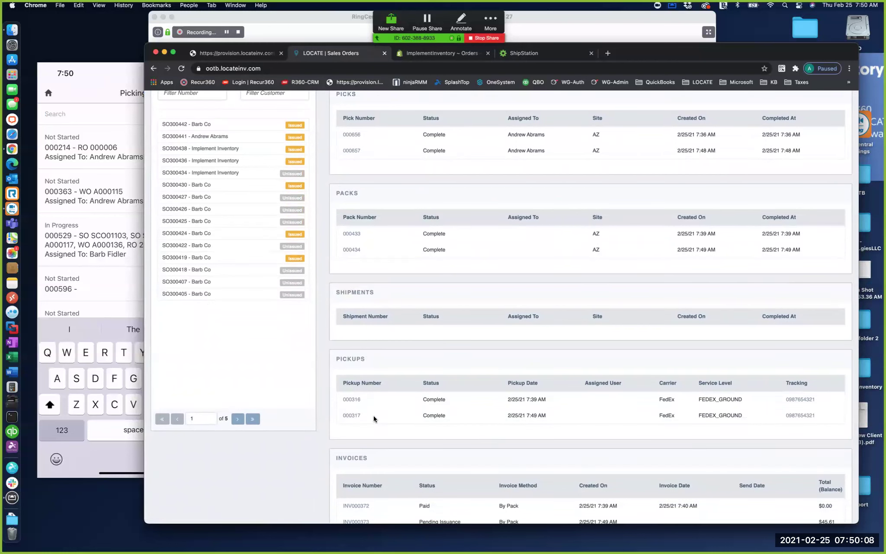
{"action": "scroll", "coordinate": [373, 416], "scroll_direction": "up", "scroll_amount": 2}
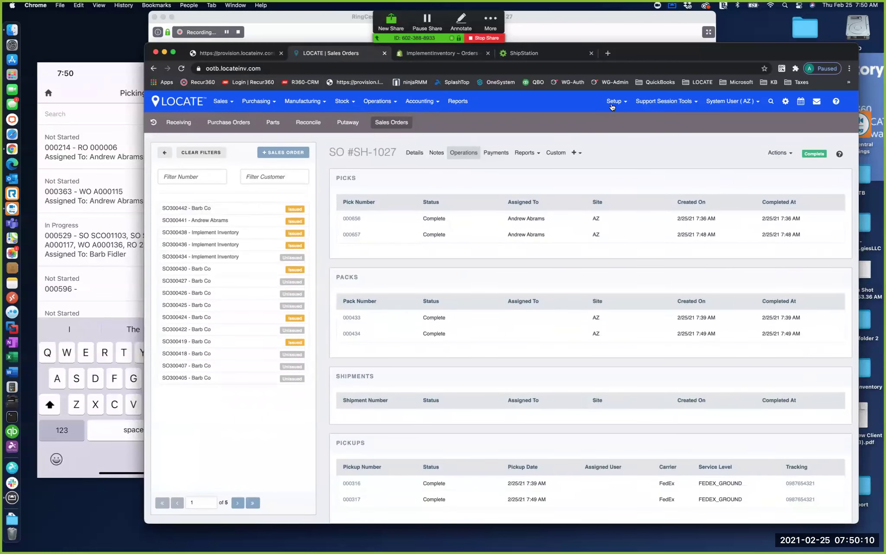
- Sync the Shopify service from LOCATE's services list and check both fulfillments on the order in Shopify
{"action": "left_click", "coordinate": [612, 103]}
{"action": "left_click", "coordinate": [736, 182]}
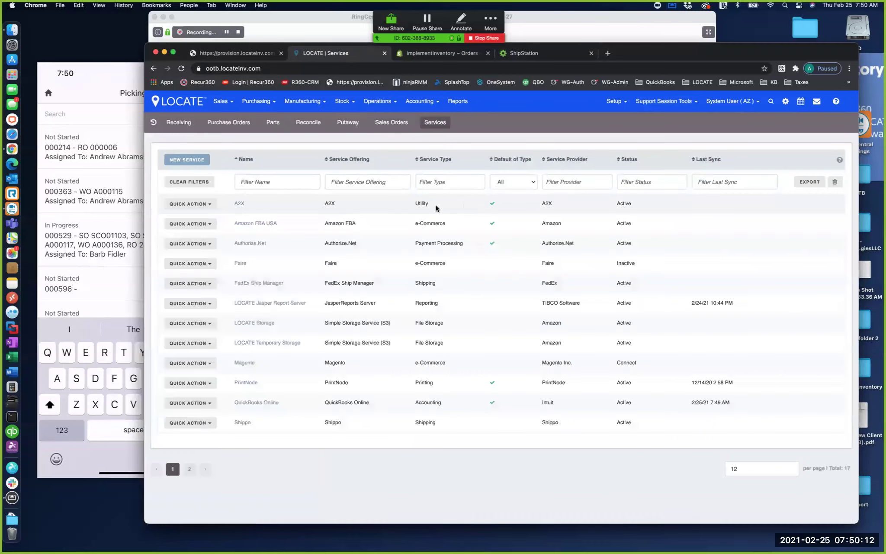
{"action": "left_click", "coordinate": [190, 470]}
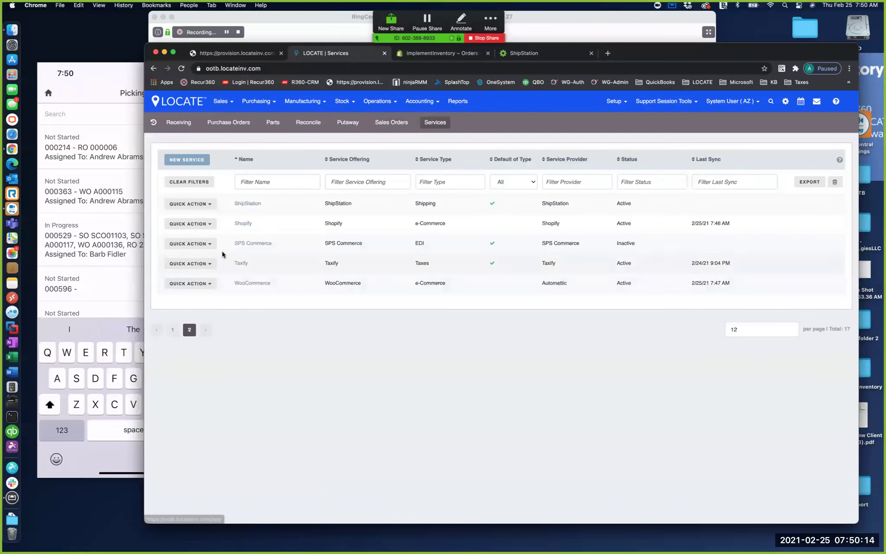
{"action": "left_click", "coordinate": [246, 224]}
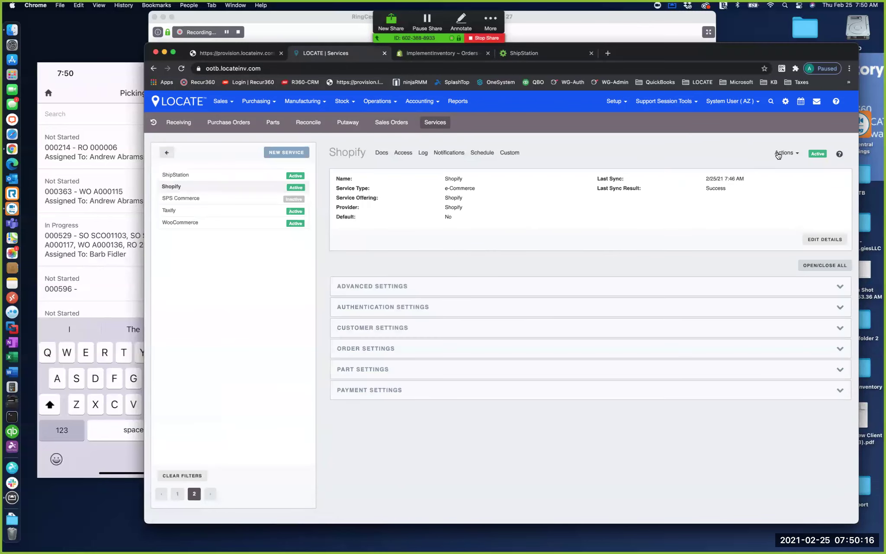
{"action": "left_click", "coordinate": [784, 152]}
{"action": "left_click", "coordinate": [765, 167]}
{"action": "left_click", "coordinate": [441, 53]}
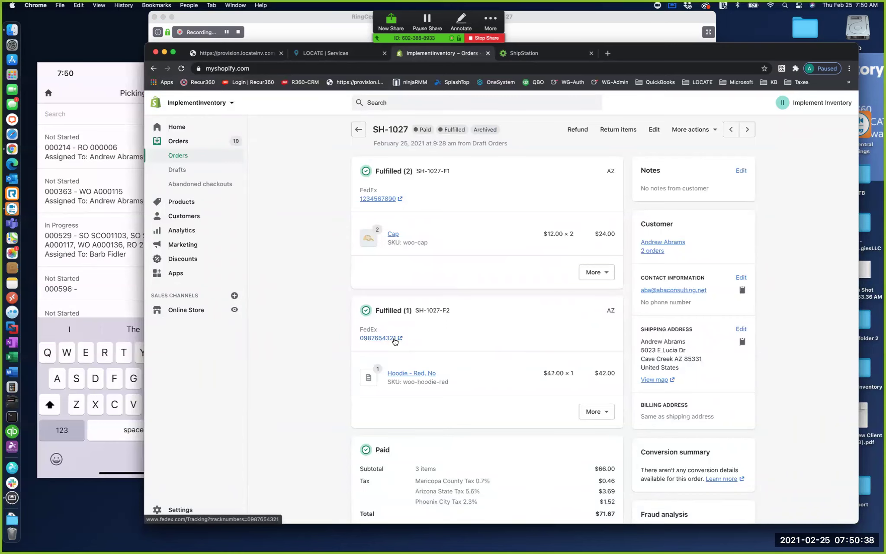
- Search Shopify's product inventory at the AZ location for woo-hoodi
{"action": "left_click", "coordinate": [181, 142]}
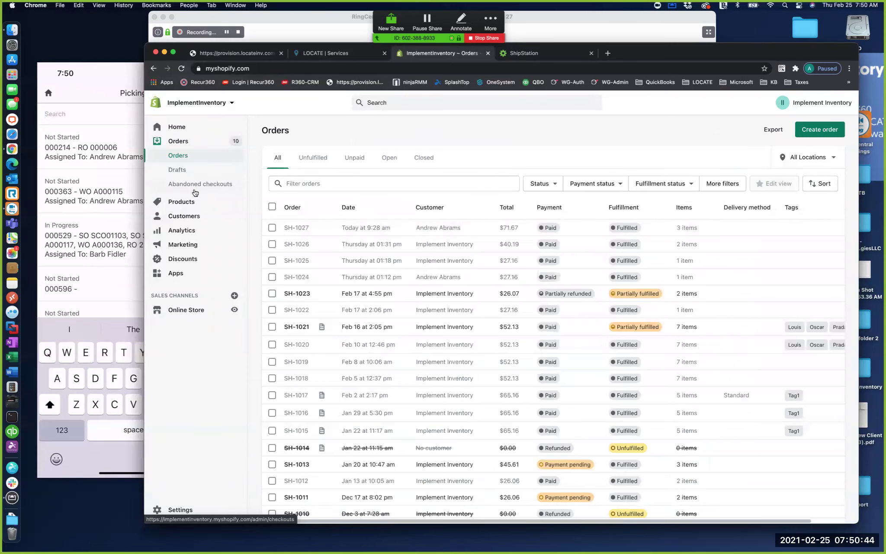
{"action": "left_click", "coordinate": [183, 202]}
{"action": "left_click", "coordinate": [184, 185]}
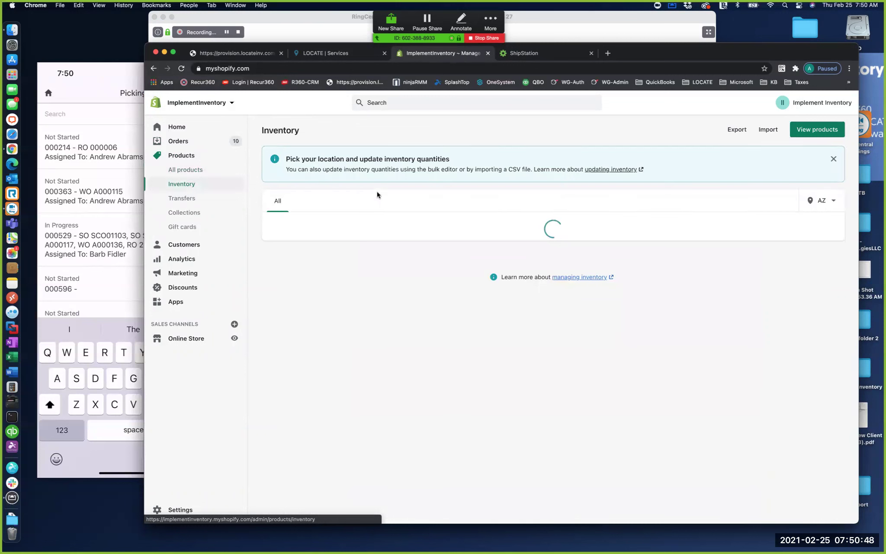
{"action": "left_click", "coordinate": [831, 201]}
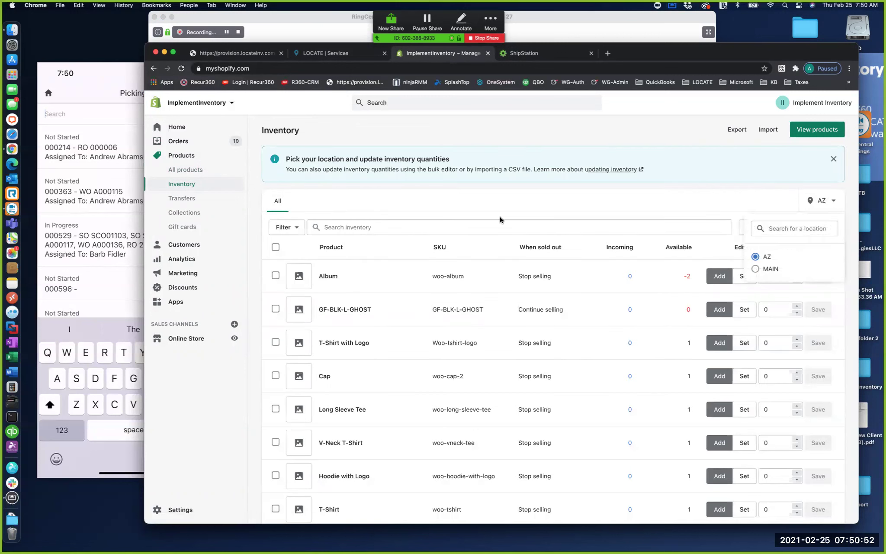
{"action": "left_click", "coordinate": [477, 227]}
{"action": "type", "text": "woo-hoodi"}
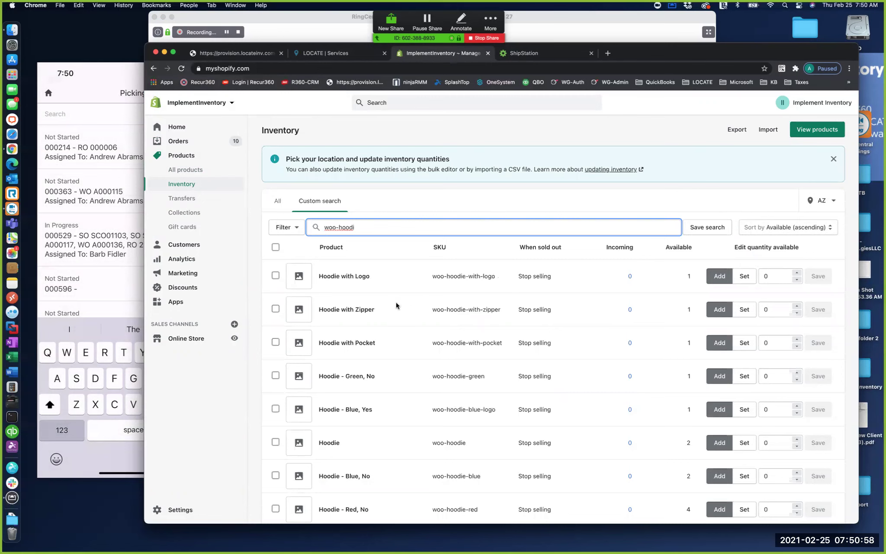
{"action": "scroll", "coordinate": [378, 348], "scroll_direction": "down", "scroll_amount": 2}
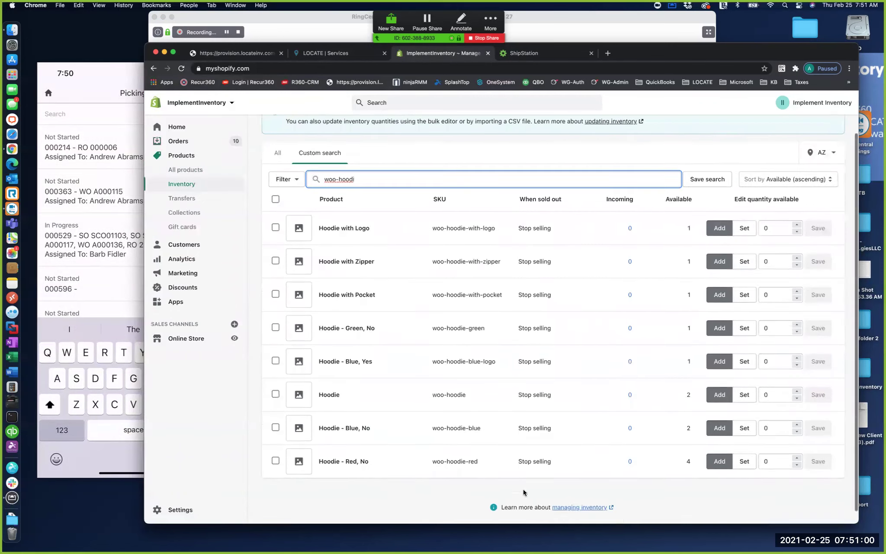
- Open the Hoodie - Red, No product and examine its available quantities by location
{"action": "left_click", "coordinate": [321, 461]}
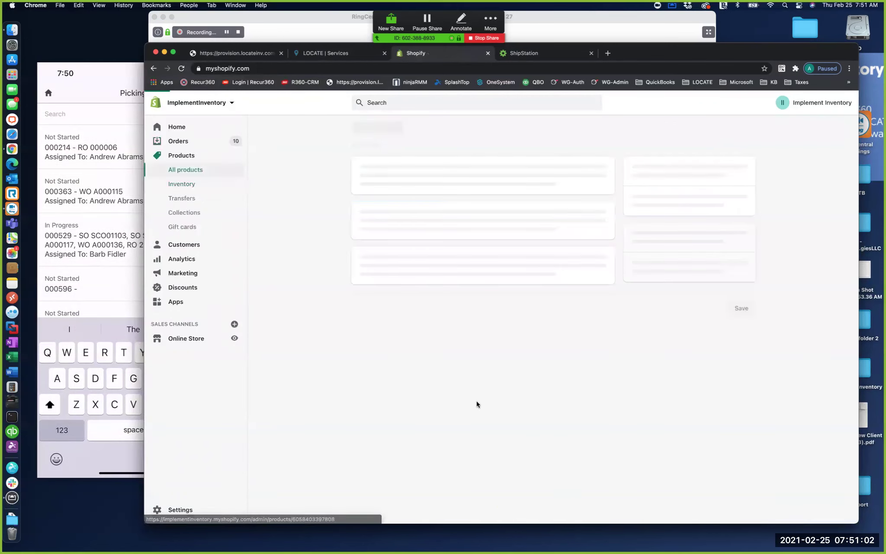
{"action": "scroll", "coordinate": [586, 351], "scroll_direction": "down", "scroll_amount": 7}
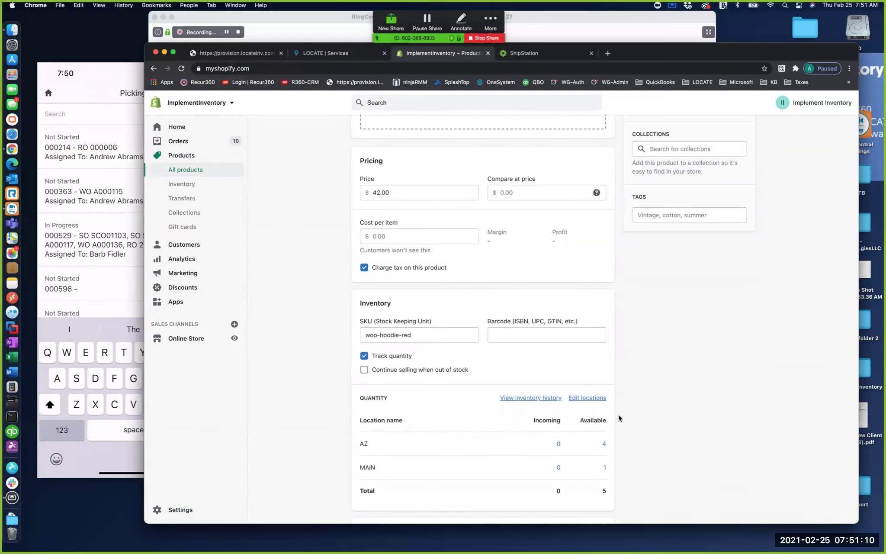
{"action": "scroll", "coordinate": [618, 415], "scroll_direction": "up", "scroll_amount": 2}
{"action": "scroll", "coordinate": [618, 417], "scroll_direction": "up", "scroll_amount": 2}
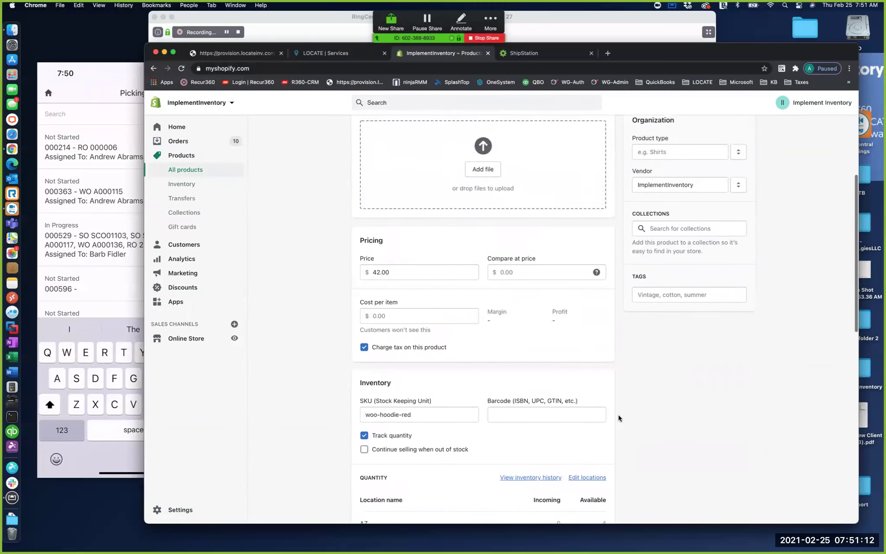
{"action": "scroll", "coordinate": [618, 414], "scroll_direction": "down", "scroll_amount": 2}
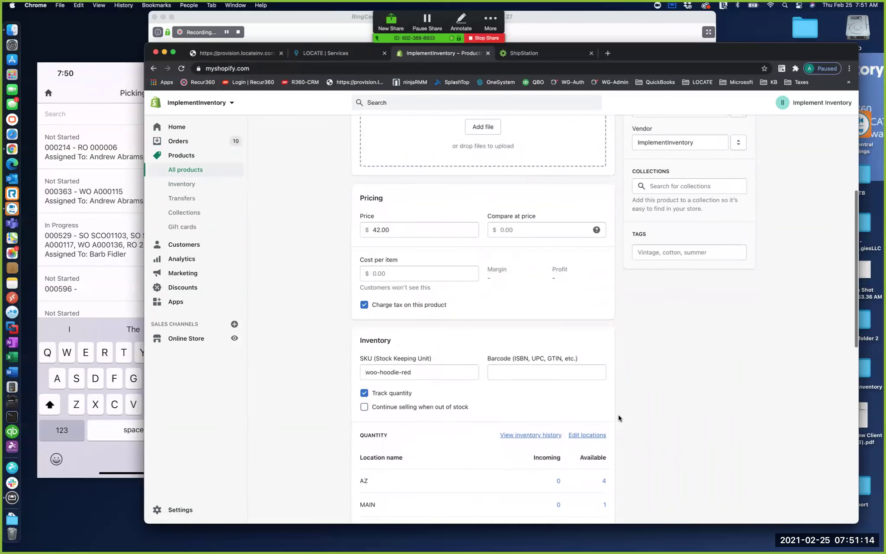
{"action": "scroll", "coordinate": [618, 415], "scroll_direction": "up", "scroll_amount": 10}
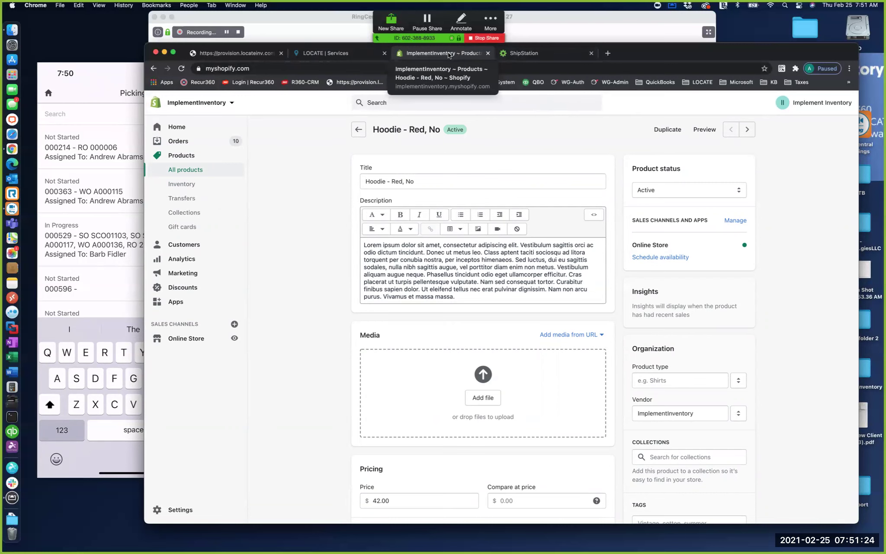
{"action": "left_click", "coordinate": [356, 53]}
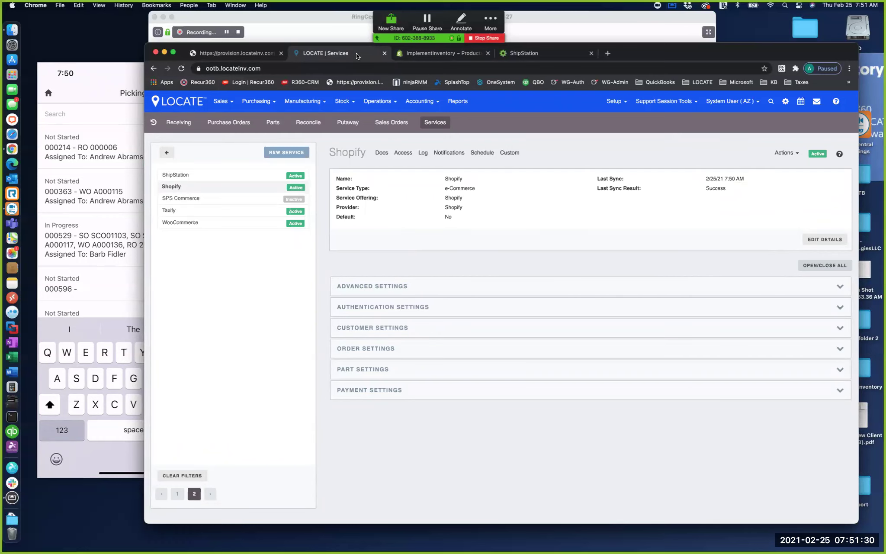
{"action": "left_click", "coordinate": [547, 54]}
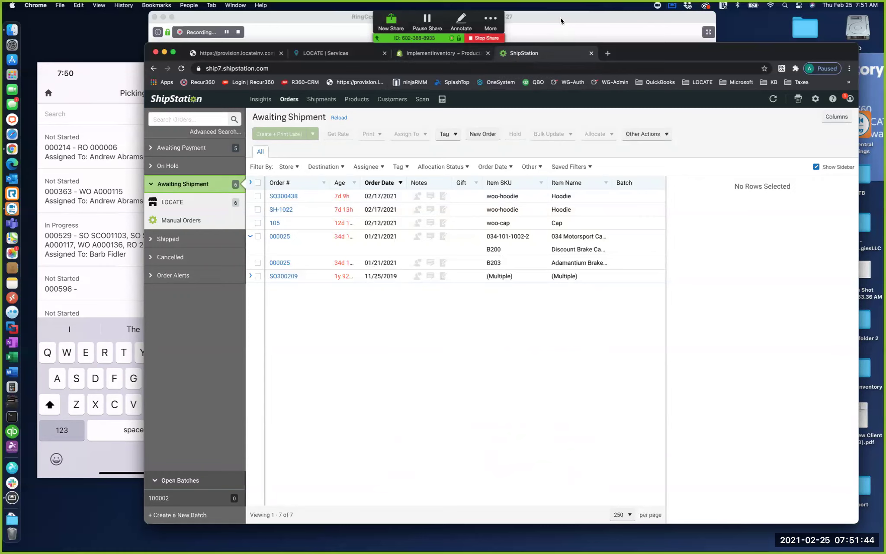
- Open the implementinventory.com website in a new browser tab
{"action": "left_click", "coordinate": [607, 54]}
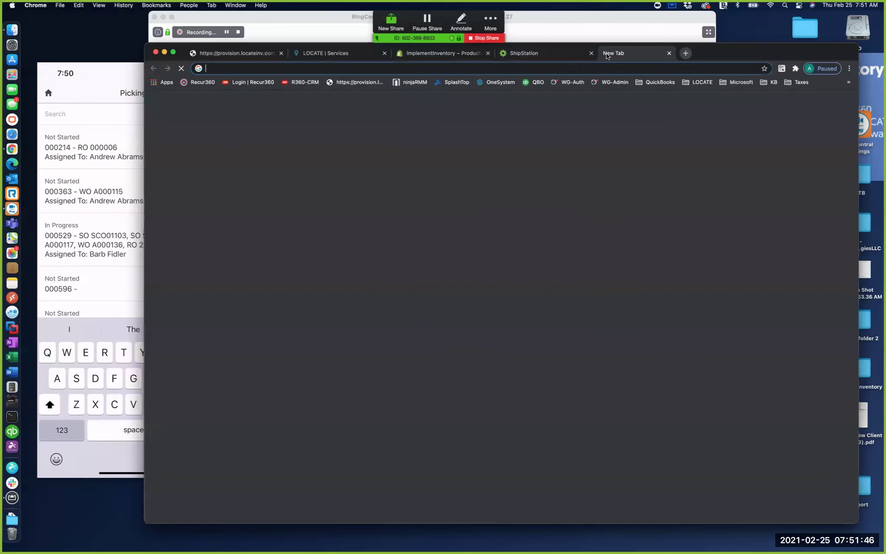
{"action": "type", "text": "implem"}
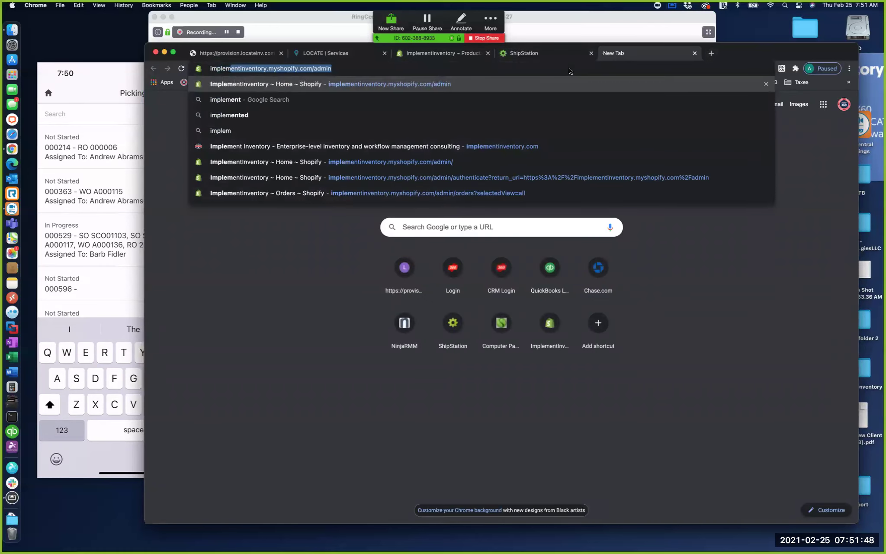
{"action": "key", "text": "Right"}
{"action": "key", "text": "BackSpace"}
{"action": "key", "text": "BackSpace"}
{"action": "key", "text": "BackSpace"}
{"action": "key", "text": "BackSpace"}
{"action": "key", "text": "BackSpace"}
{"action": "key", "text": "BackSpace"}
{"action": "key", "text": "BackSpace"}
{"action": "key", "text": "BackSpace"}
{"action": "key", "text": "BackSpace"}
{"action": "key", "text": "BackSpace"}
{"action": "key", "text": "BackSpace"}
{"action": "key", "text": "BackSpace"}
{"action": "key", "text": "BackSpace"}
{"action": "key", "text": "BackSpace"}
{"action": "key", "text": "BackSpace"}
{"action": "key", "text": "BackSpace"}
{"action": "key", "text": "BackSpace"}
{"action": "key", "text": "BackSpace"}
{"action": "key", "text": "BackSpace"}
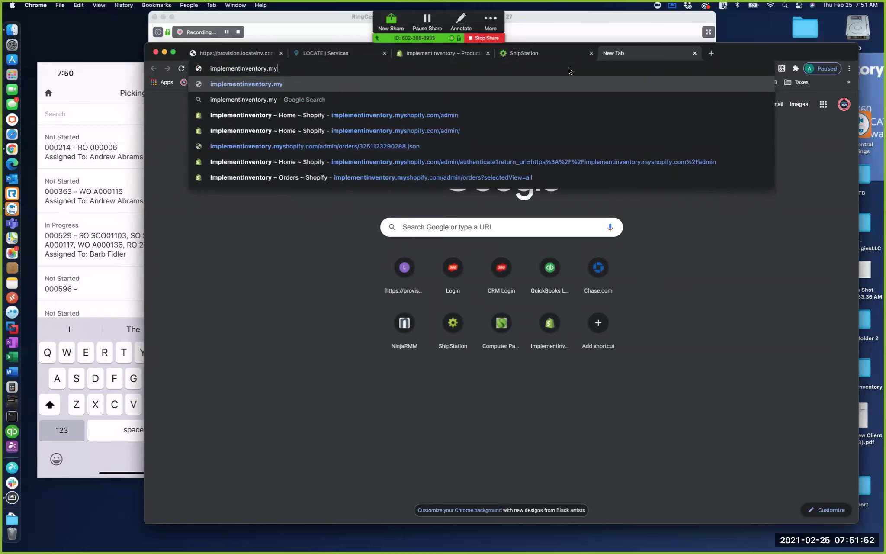
{"action": "type", "text": "com"}
{"action": "key", "text": "Return"}
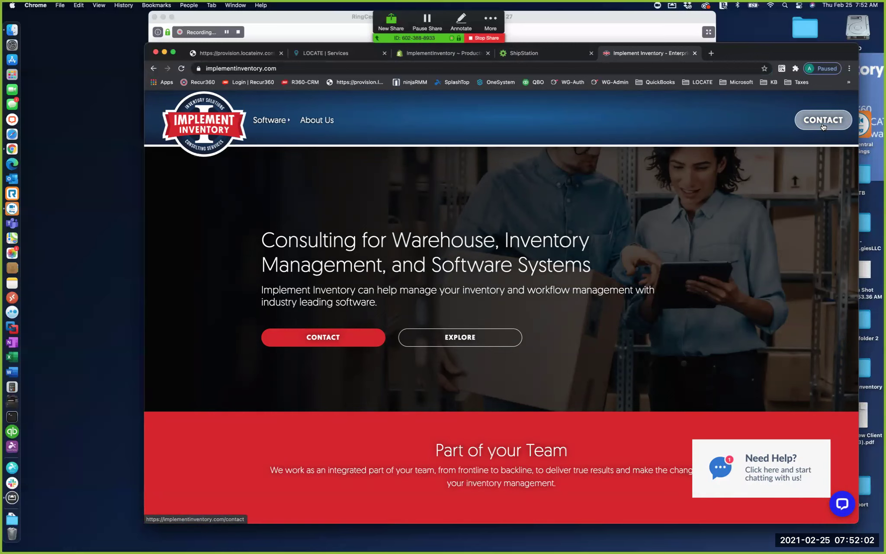
- Open the LOCATE documentation from the link in the website's support chat and look through the latest update posts
{"action": "left_click", "coordinate": [846, 505]}
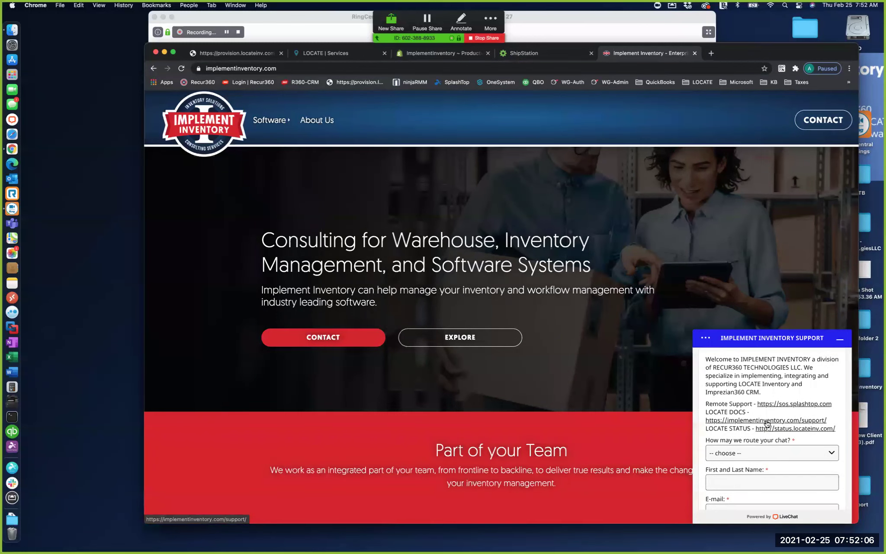
{"action": "left_click", "coordinate": [767, 421]}
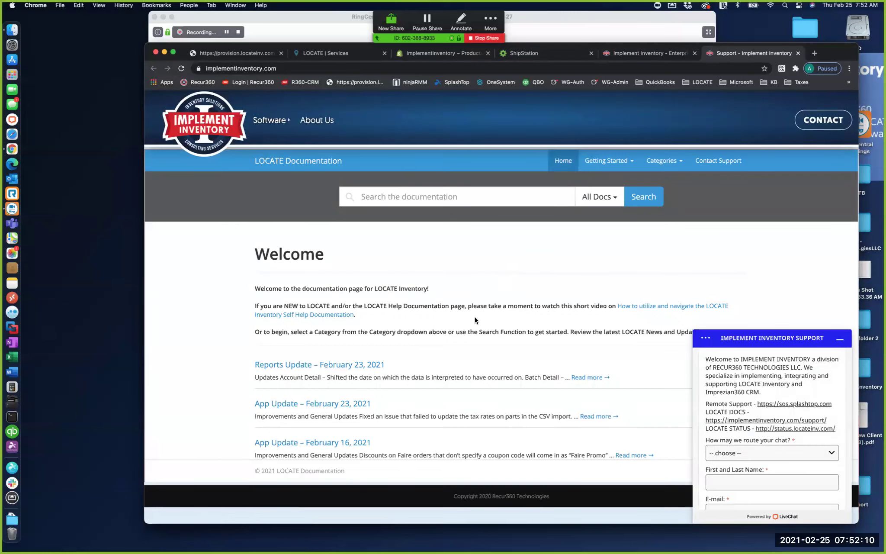
{"action": "scroll", "coordinate": [475, 320], "scroll_direction": "down", "scroll_amount": 5}
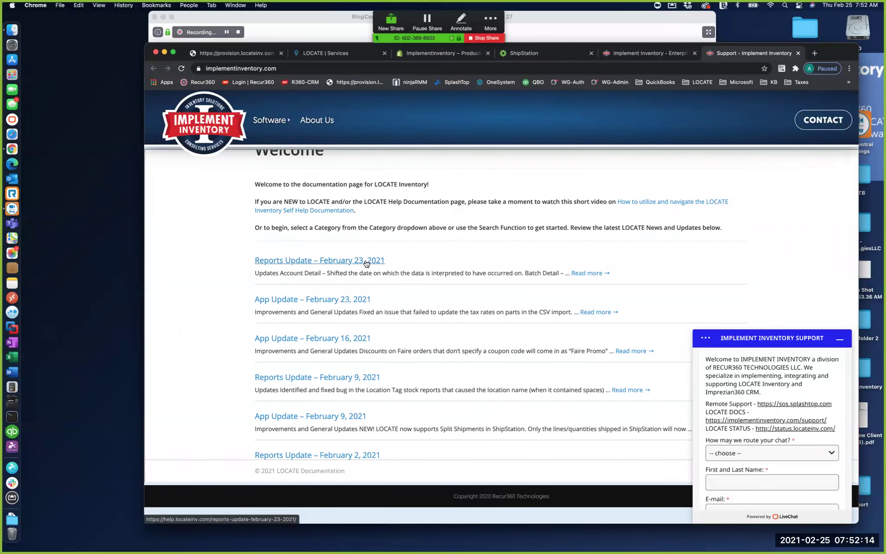
{"action": "scroll", "coordinate": [366, 264], "scroll_direction": "up", "scroll_amount": 5}
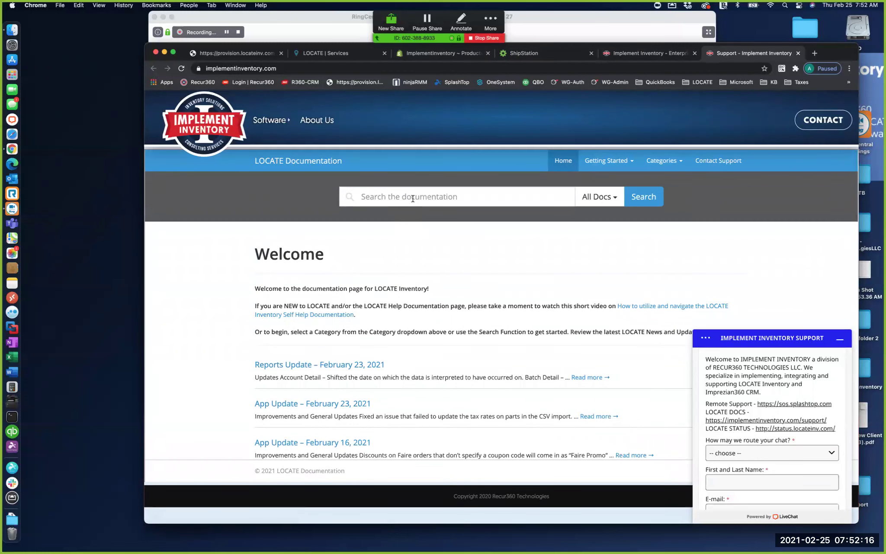